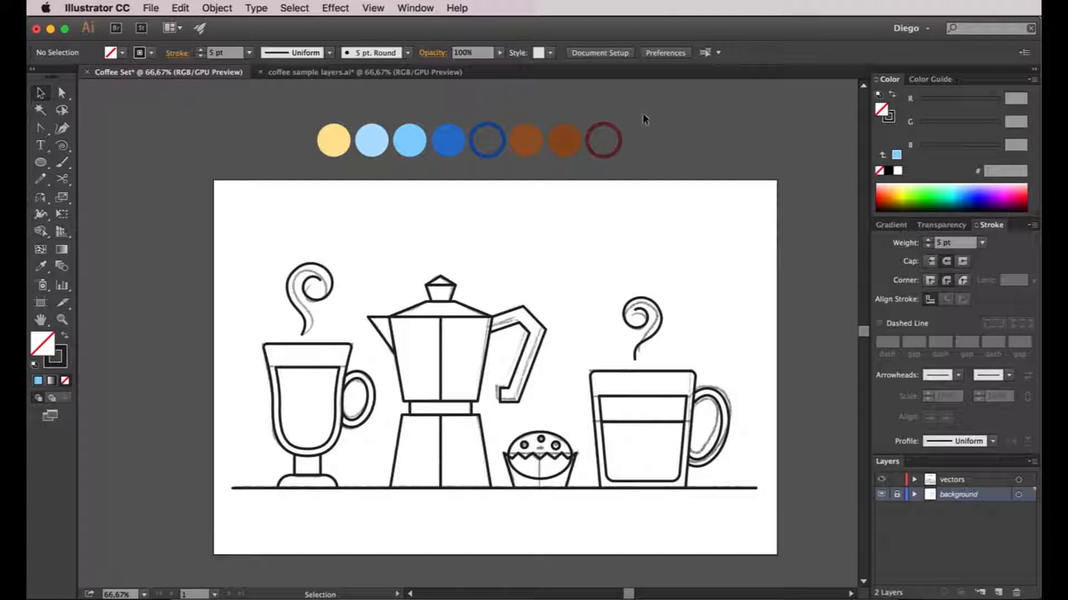
- Hide the background sketch layer and create a new layer named "colors" above it, below the vectors layer
left_click(371, 158)
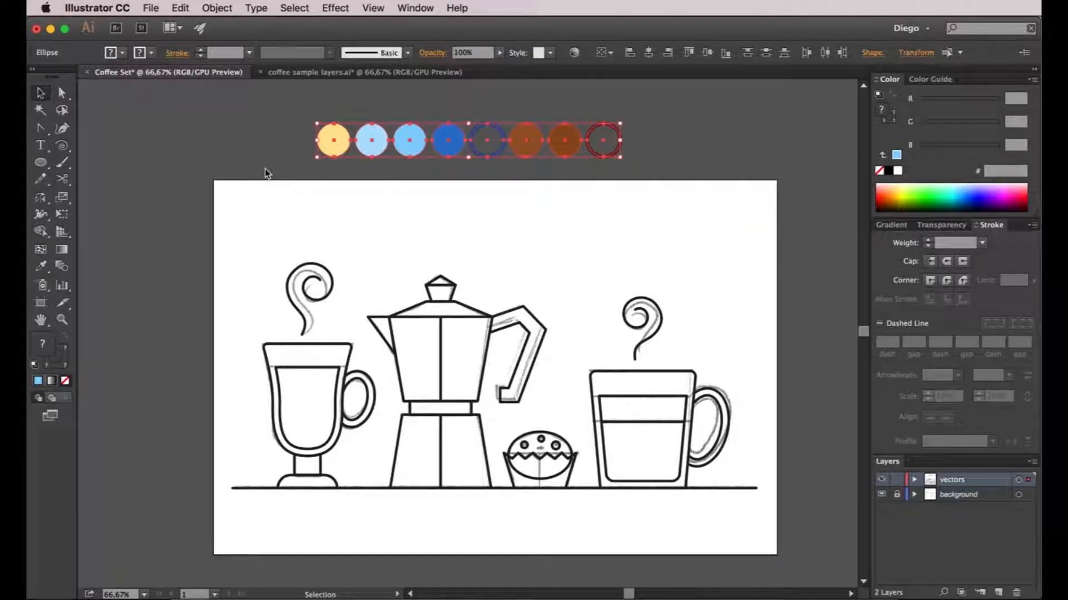
left_click(265, 170)
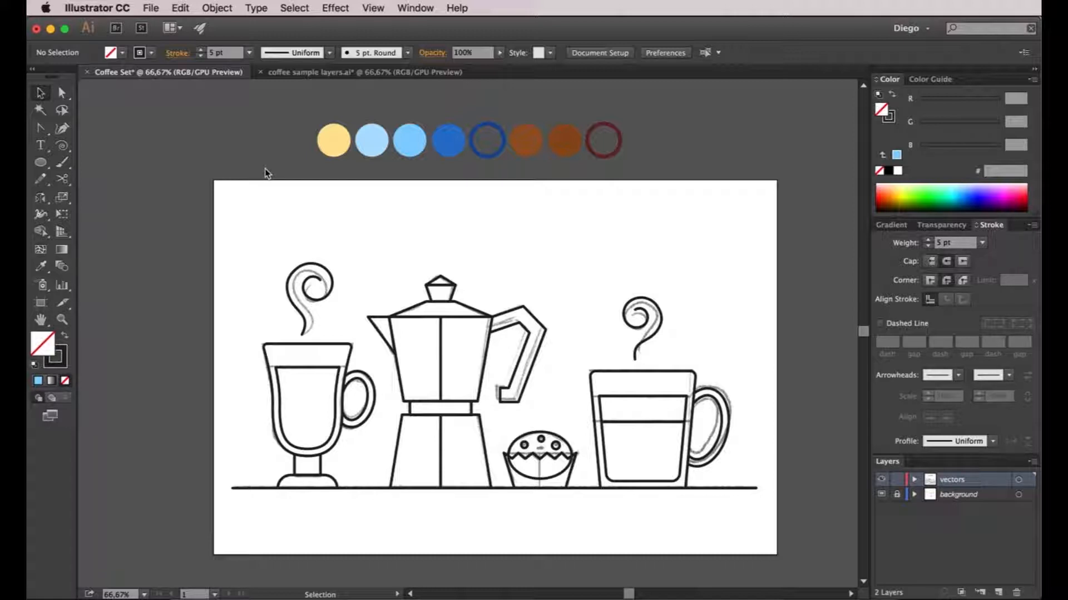
left_click(882, 497)
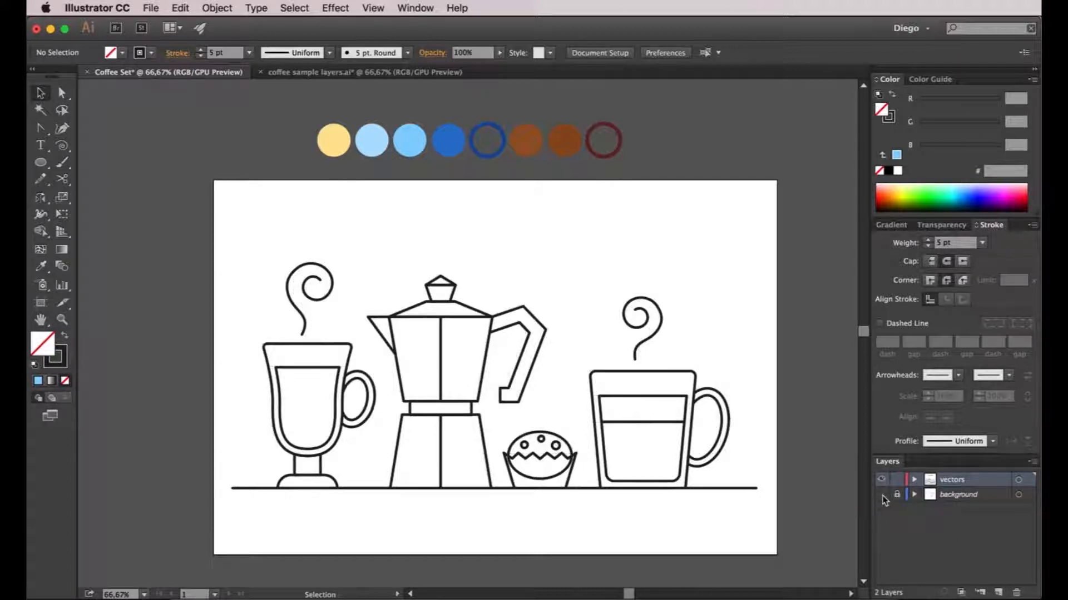
left_click(949, 501)
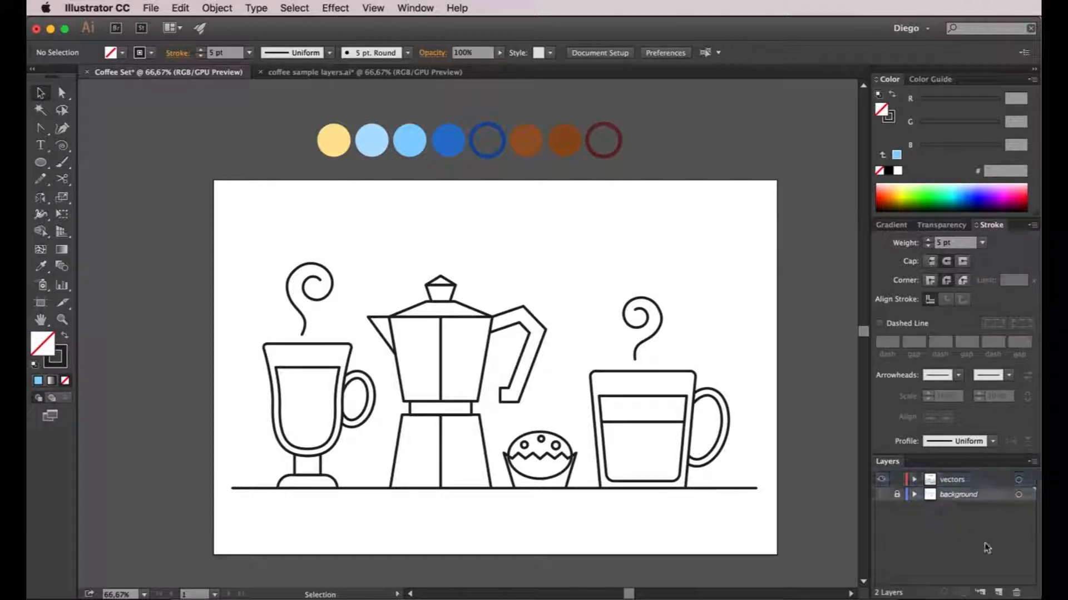
left_click(998, 593)
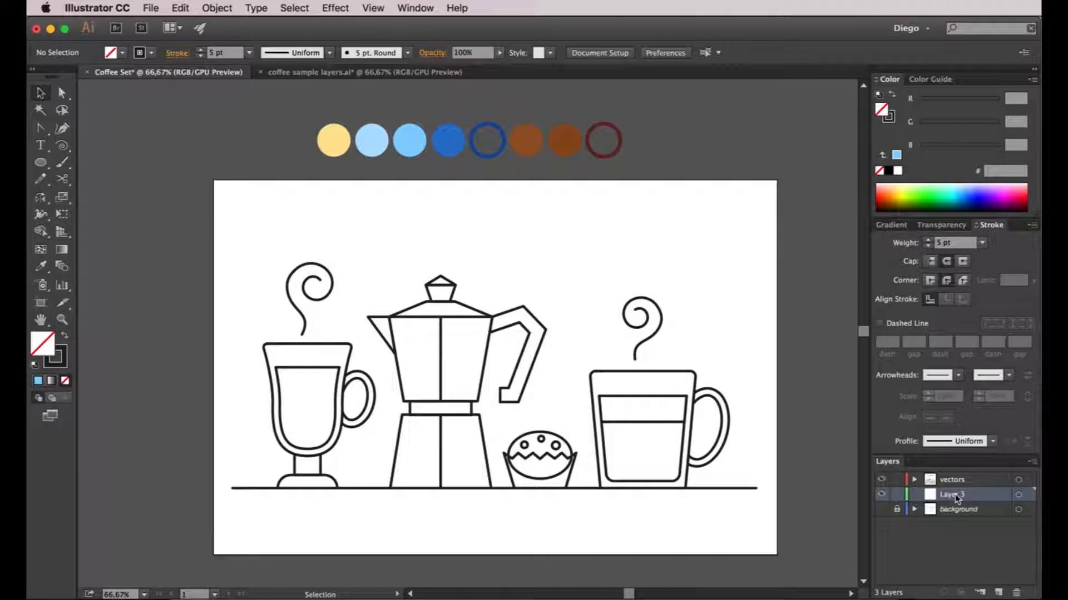
type("colors")
key("Return")
- Duplicate all the line artwork of the coffee set from the vectors layer onto the colors layer
left_click_drag(172, 204, 796, 505)
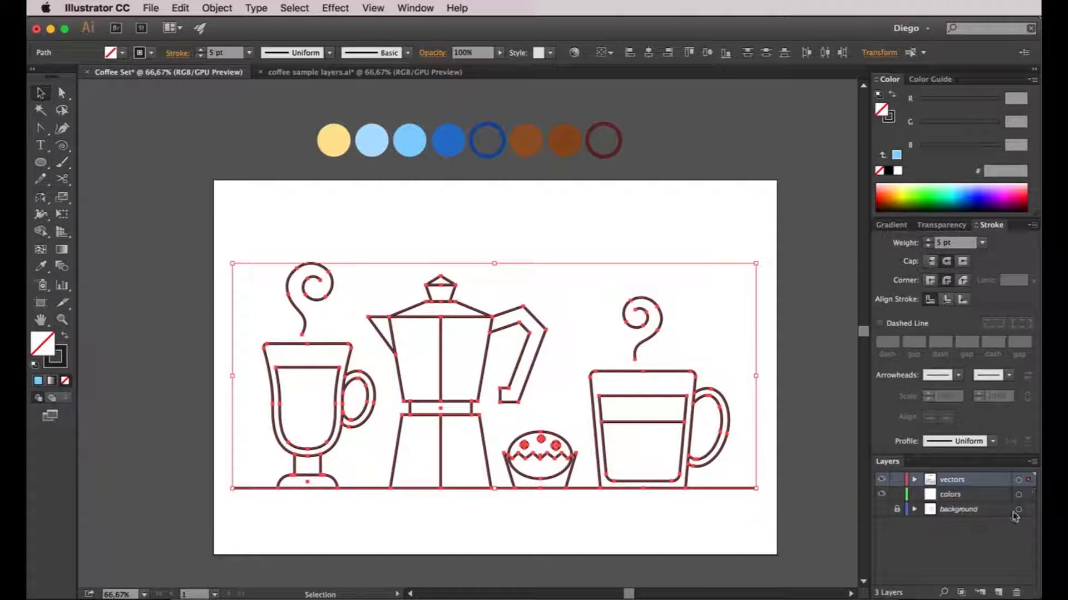
left_click_drag(1028, 481, 1029, 496)
left_click_drag(1030, 500, 1029, 496)
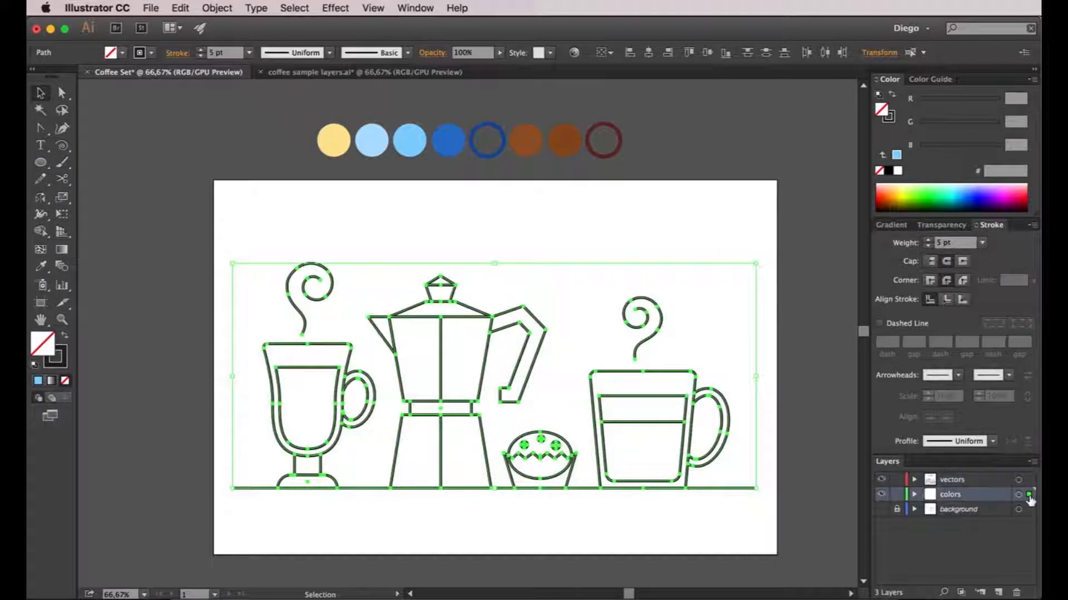
left_click(799, 439)
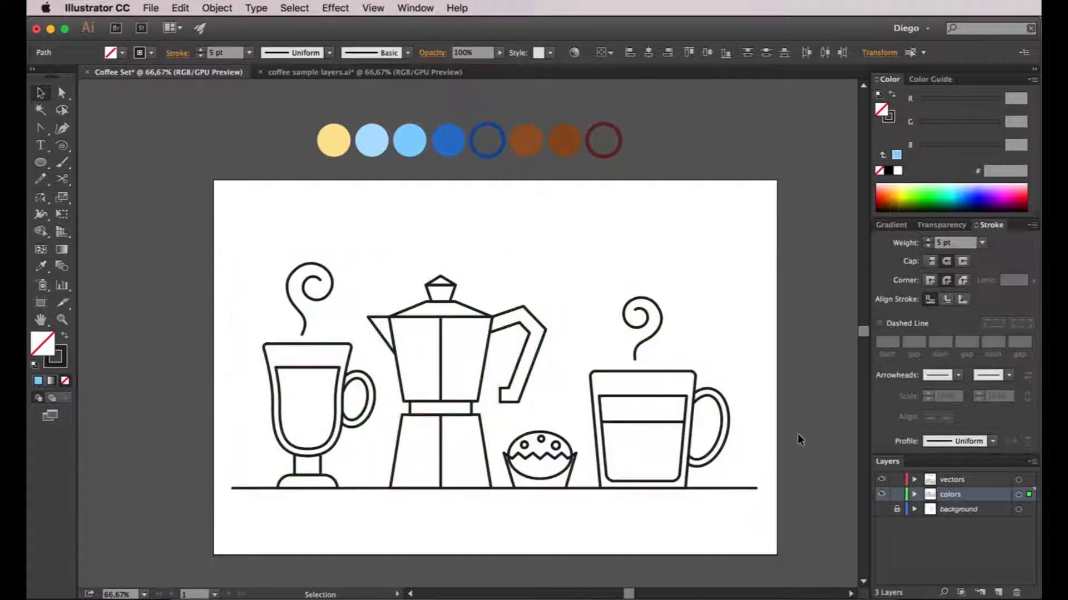
left_click(933, 483)
left_click(882, 479)
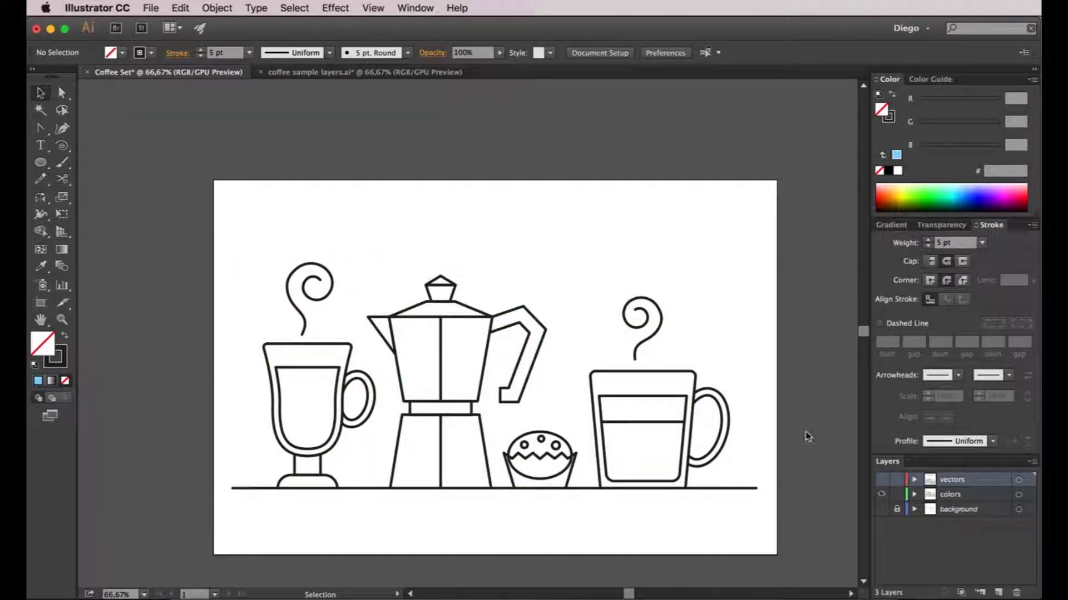
left_click(881, 479)
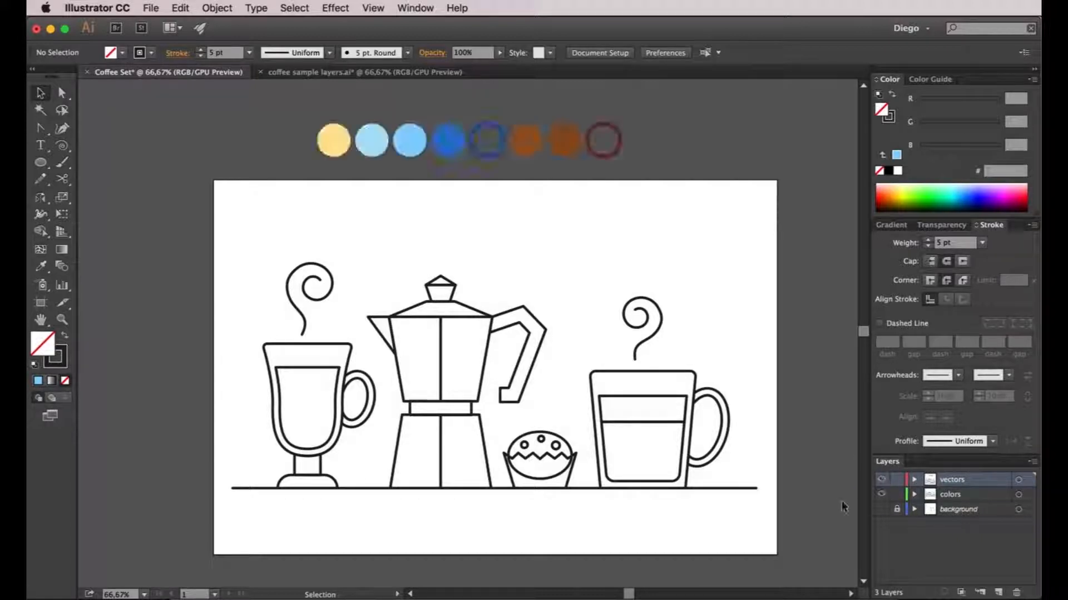
- Move the row of palette circles above the artboard from the vectors layer to the colors layer
left_click_drag(275, 122, 653, 179)
left_click_drag(1029, 479, 1028, 495)
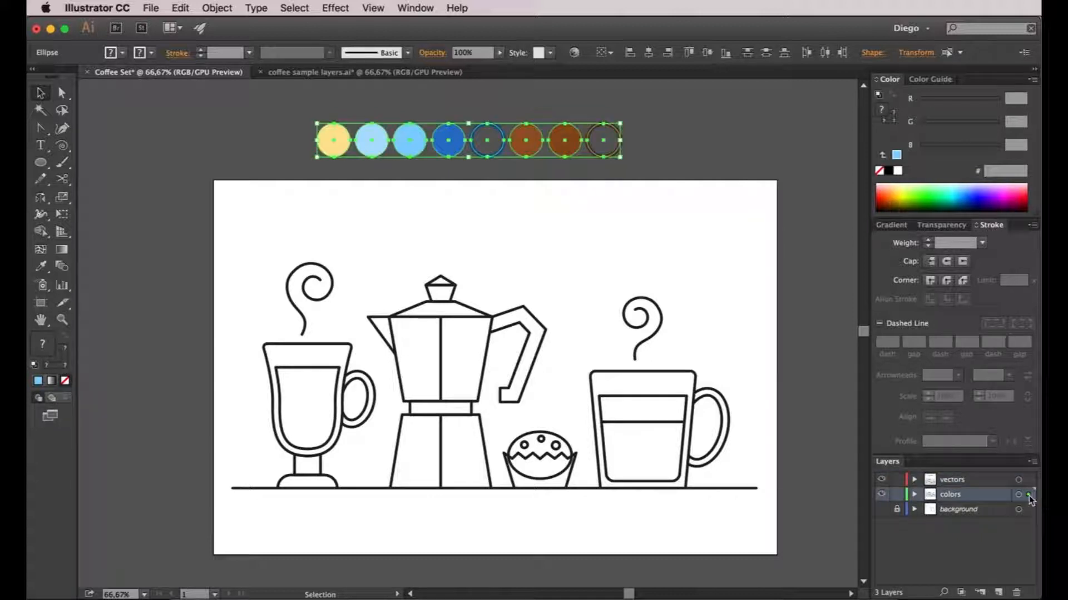
left_click(813, 426)
- Rename the vectors layer to "lines" and hide it, with the colors layer active for editing
left_click(954, 480)
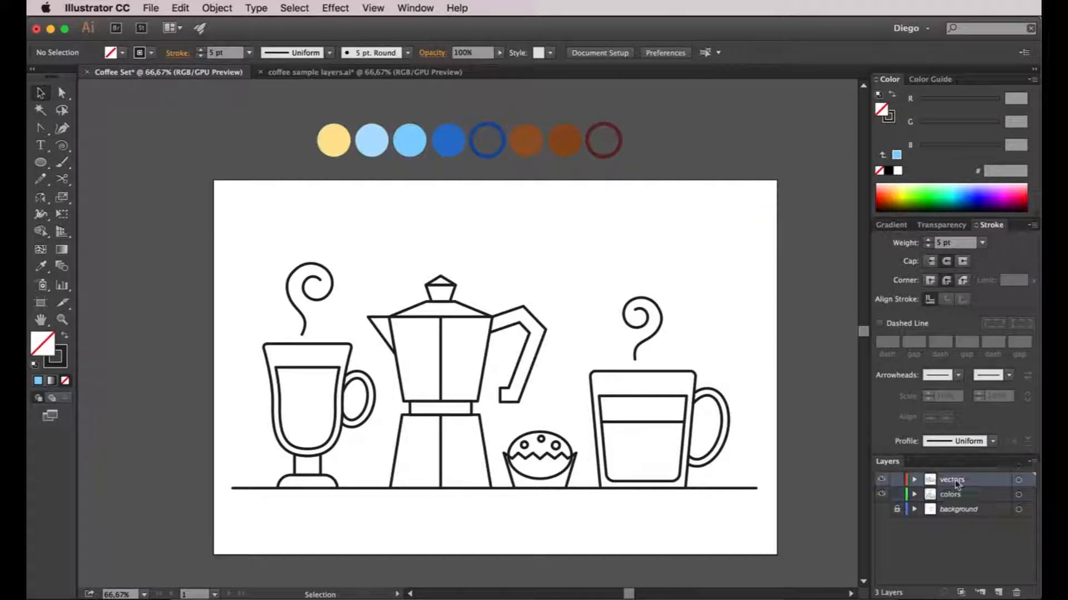
double_click(952, 479)
key("BackSpace")
type("lines")
key("Return")
left_click(939, 497)
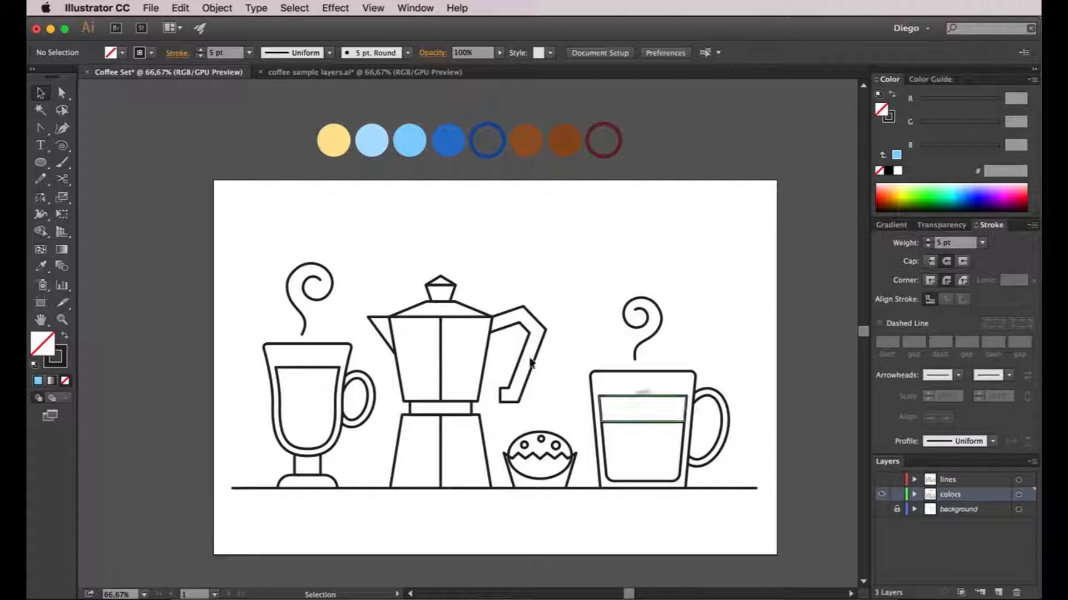
- Delete the two steam swirls above the glass and the mug on the colors layer
left_click(348, 347)
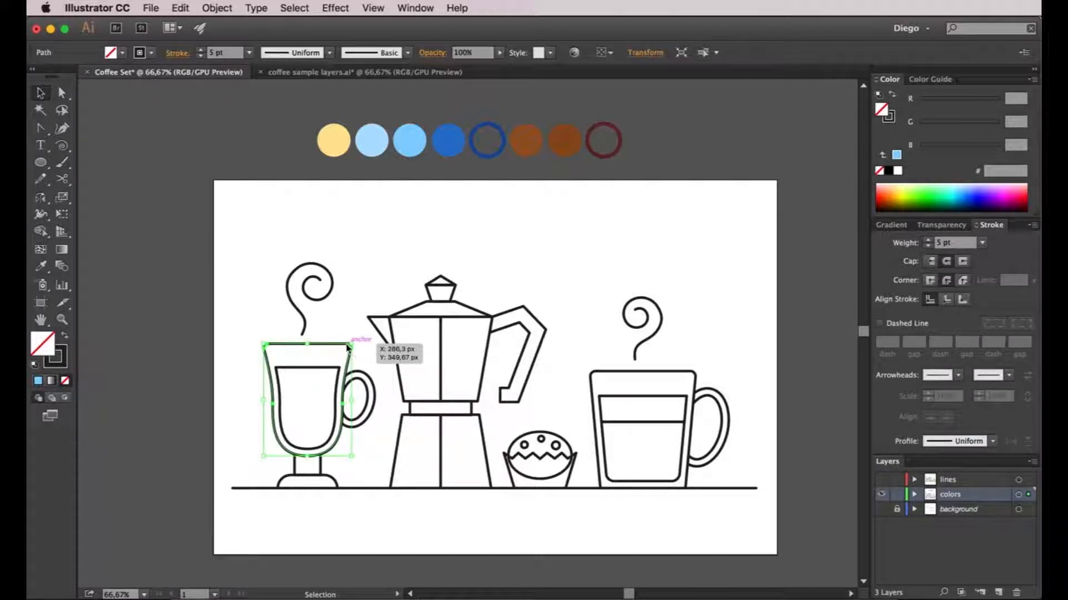
left_click(261, 325)
left_click(290, 295)
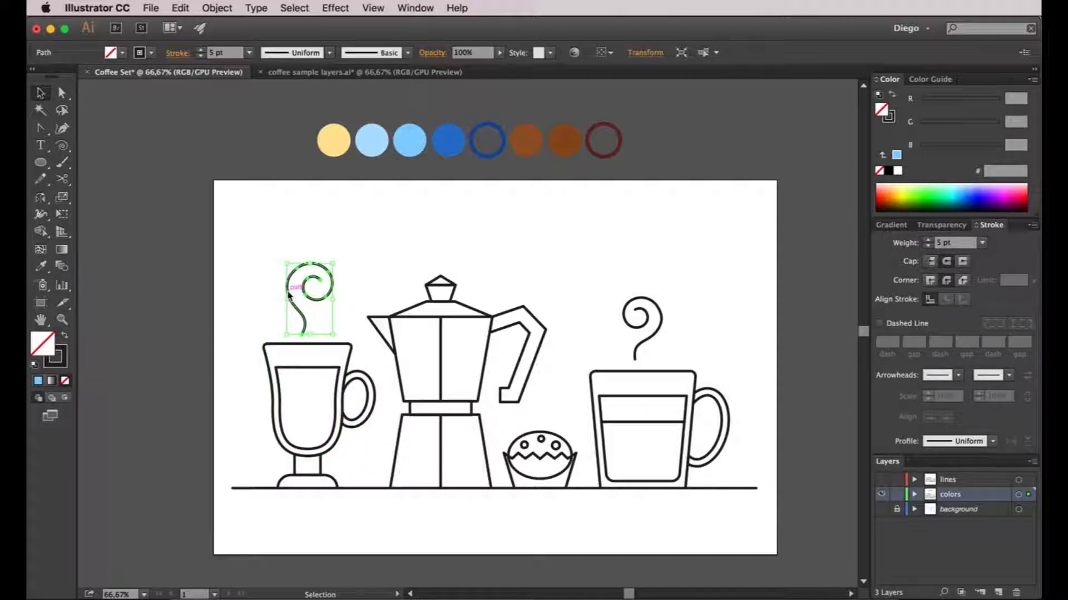
left_click_drag(289, 295, 638, 314)
key("Delete")
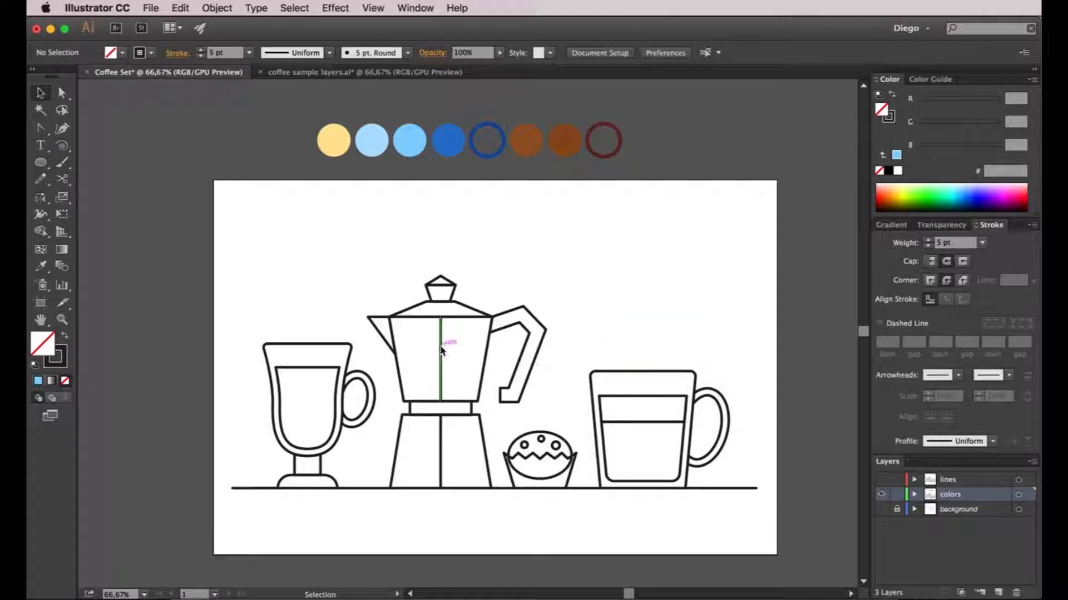
- Delete the two vertical centre lines of the coffee pot and the horizontal table line on the colors layer
left_click(440, 350)
left_click(441, 450)
key("Delete")
left_click(368, 488)
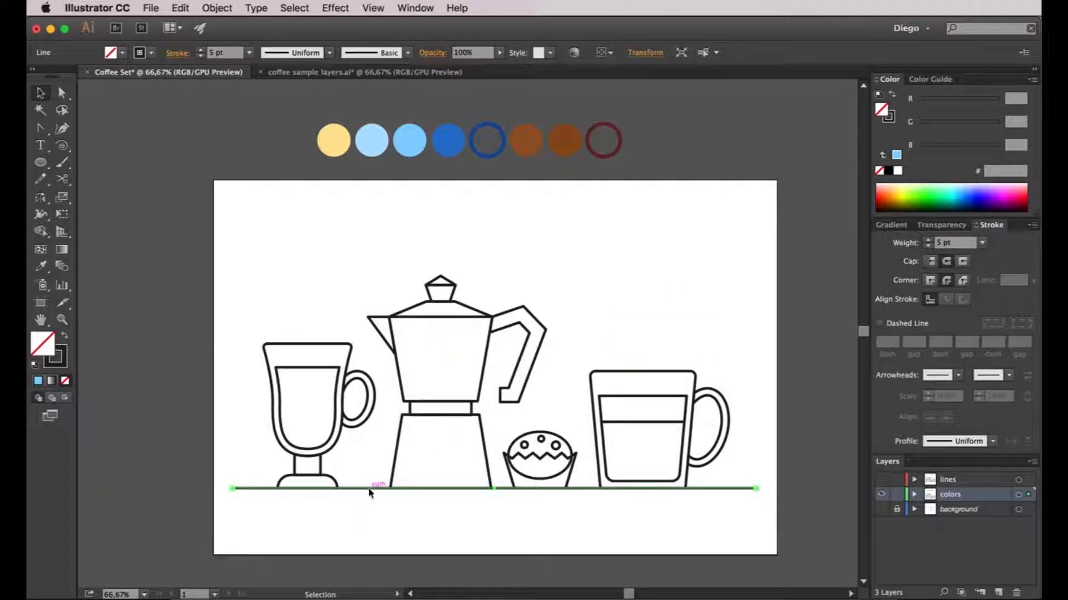
key("Delete")
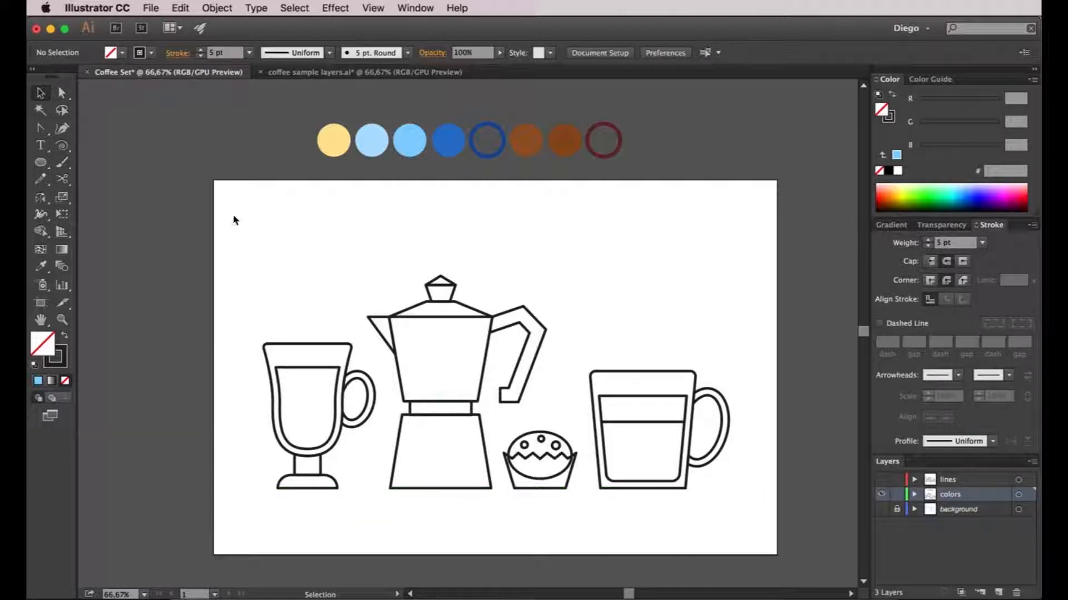
- Swap fill and stroke on all the remaining coffee set shapes, giving them solid dark fills without strokes
left_click_drag(248, 277, 749, 507)
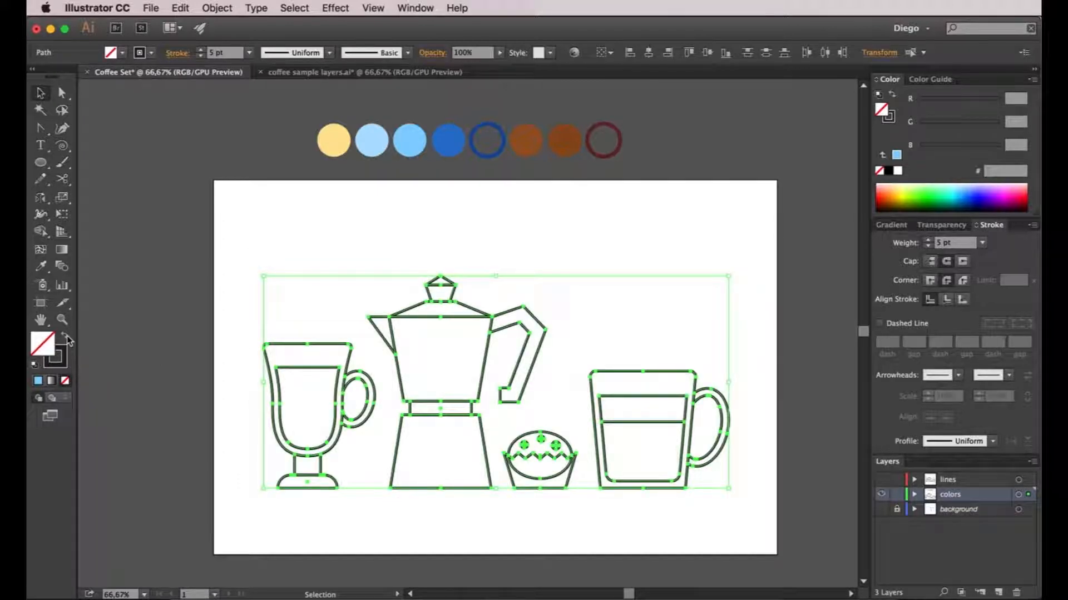
key("shift+x")
left_click(178, 385)
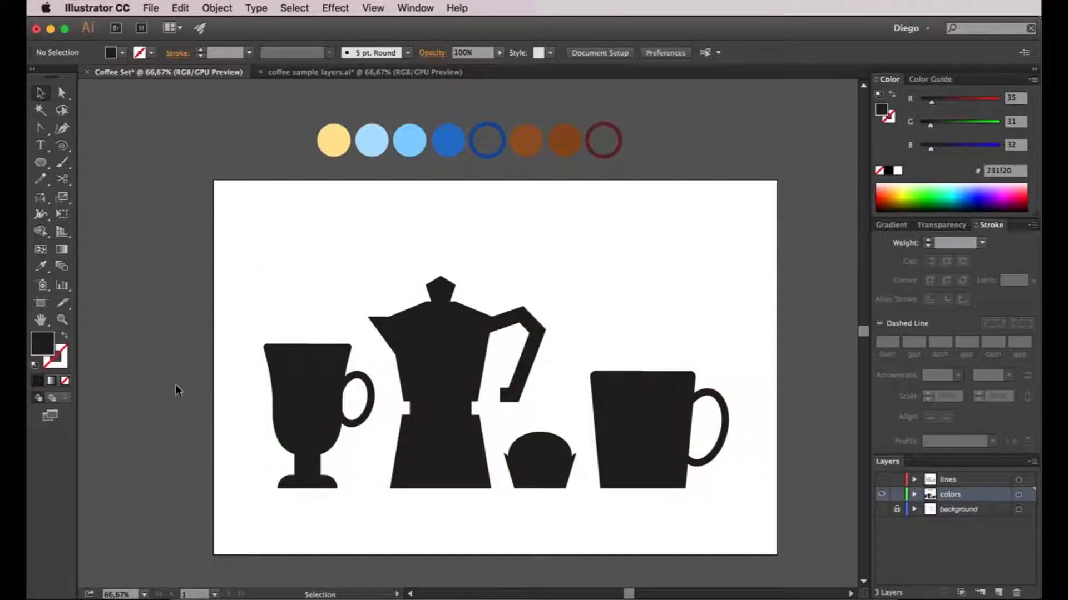
- Fill the footed glass's outer body and handle with the palest blue of the palette (#afe1ff) using the Eyedropper
left_click(291, 353)
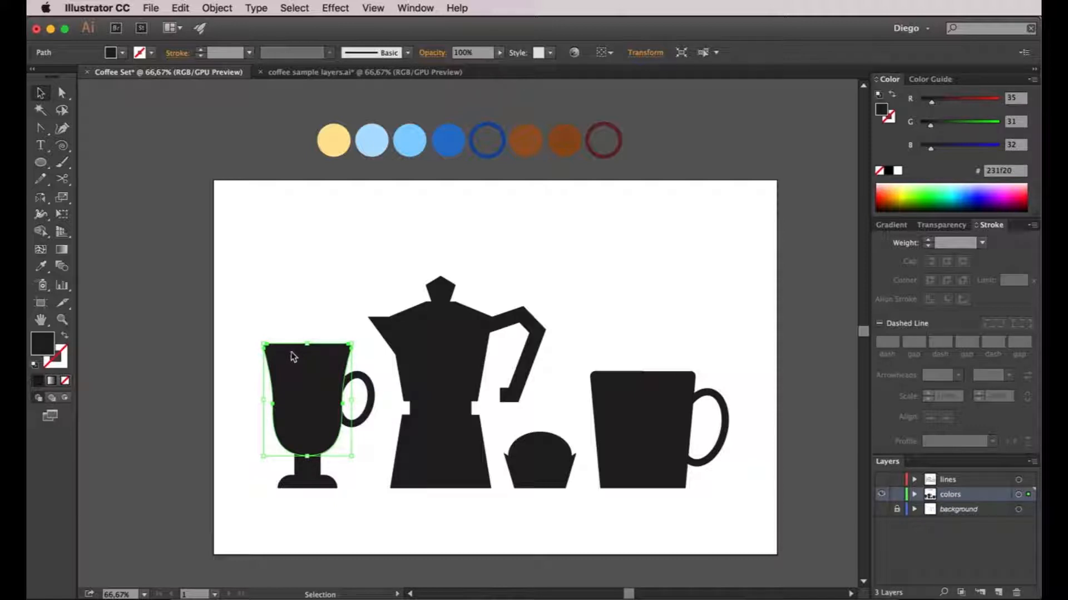
left_click(40, 268)
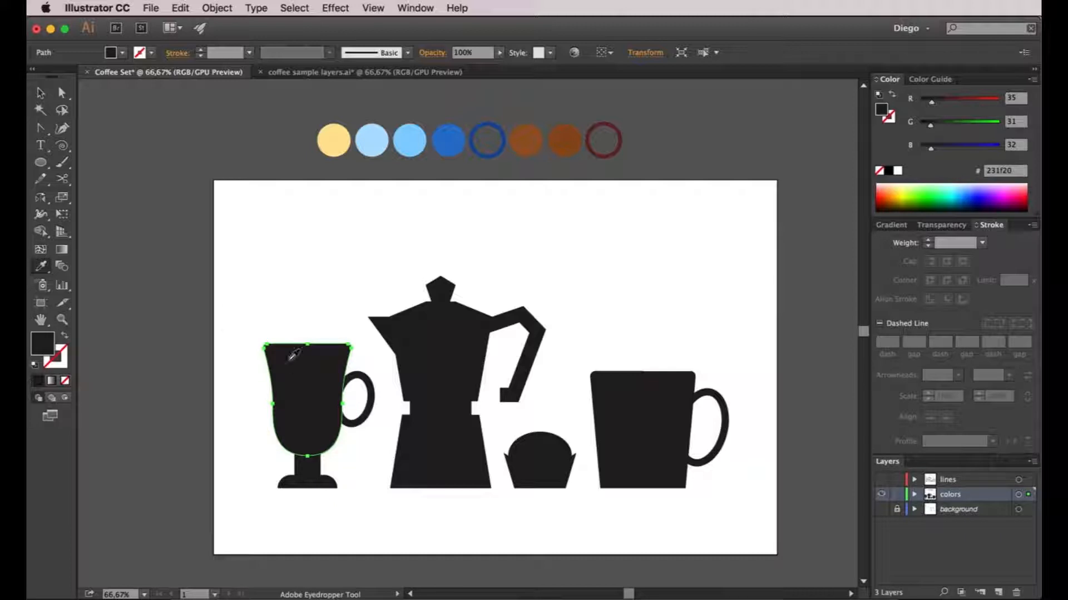
left_click(371, 146)
key("a")
left_click(381, 405)
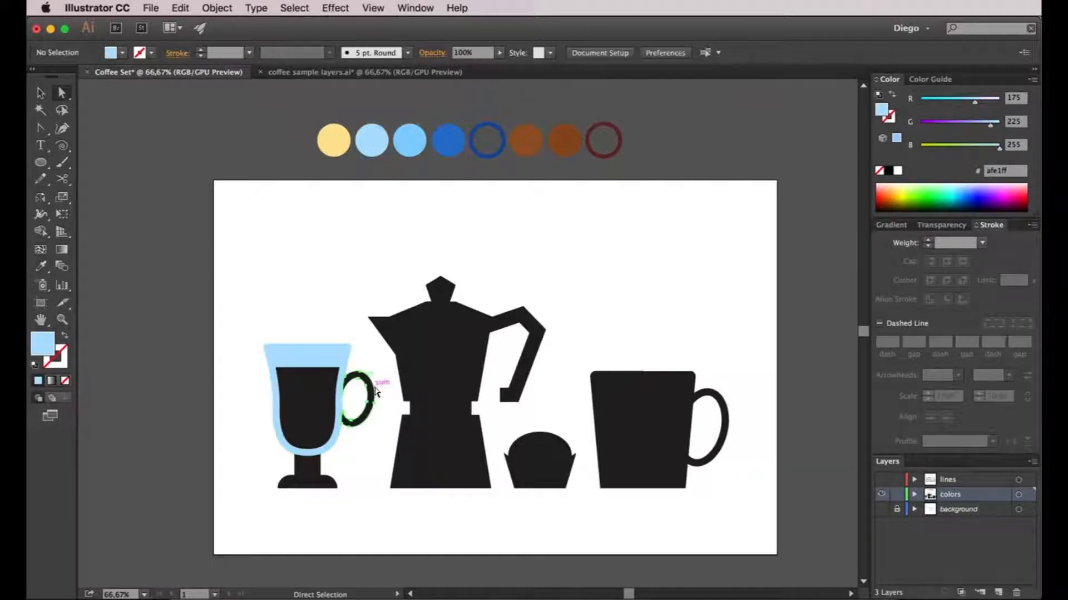
left_click(376, 392)
left_click(40, 268)
left_click(371, 141)
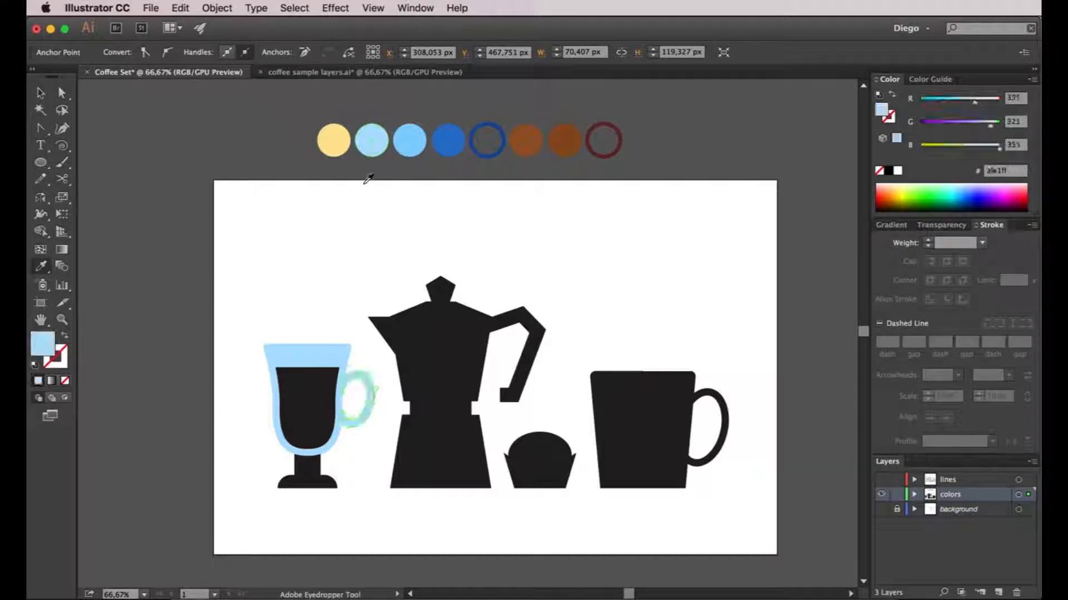
key("a")
left_click(345, 296)
- Fill the footed glass's stem and base with the same palest blue (#afe1ff)
left_click(312, 470)
left_click(40, 268)
left_click(371, 141)
key("a")
left_click(319, 217)
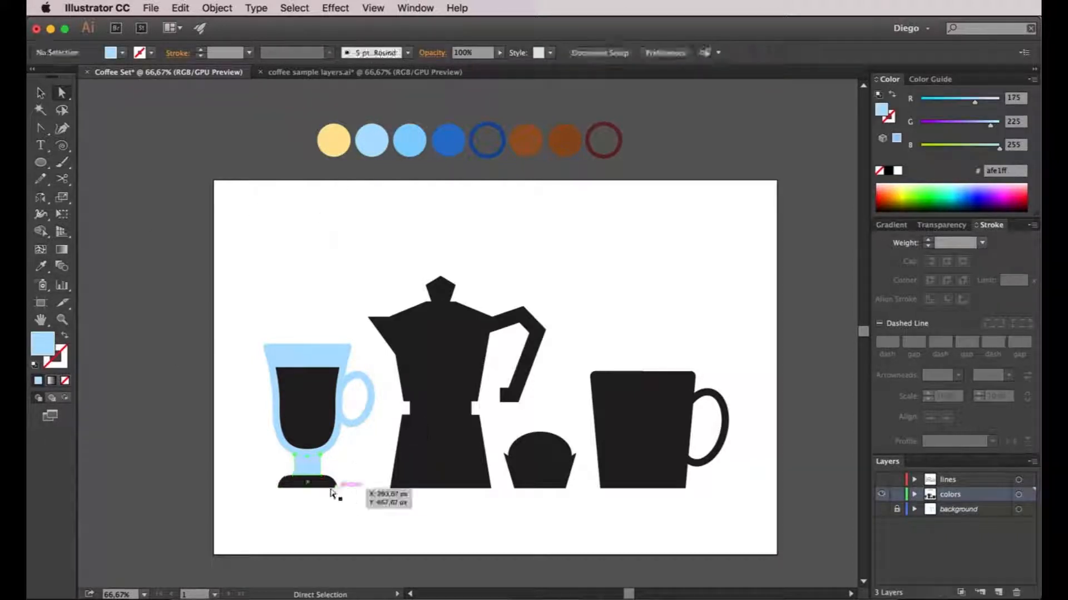
left_click(331, 492)
left_click(40, 268)
left_click(371, 141)
key("a")
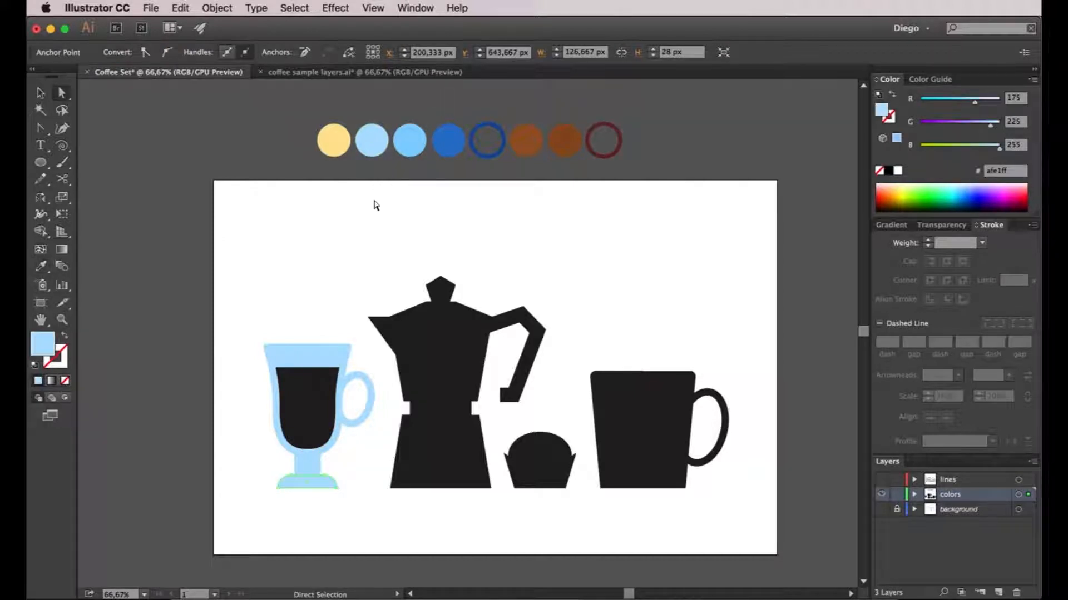
left_click(376, 206)
- Fill the coffee pot's lid and upper body with spout with the palest blue swatch (#afe1ff)
left_click(410, 338)
left_click(459, 317, "shift")
key("i")
left_click(375, 144)
key("a")
left_click(389, 217)
- Fill the coffee pot's narrow collar and lower chamber with the palest blue swatch (#afe1ff)
left_click(458, 412)
left_click(460, 440, "shift")
key("i")
left_click(379, 146)
key("a")
left_click(575, 347)
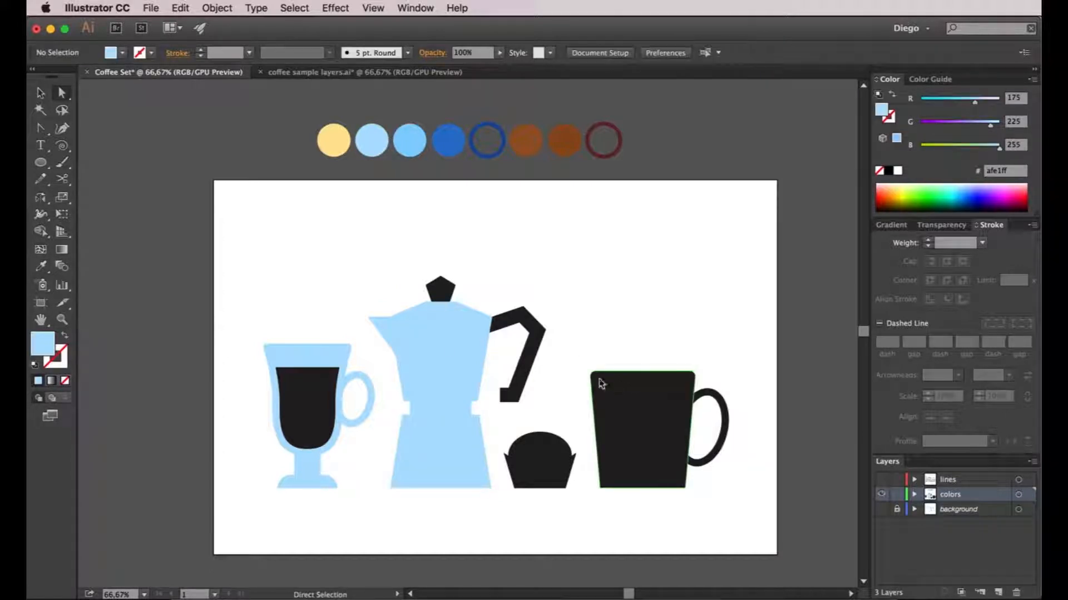
- Fill the large mug's outer body and handle with the palest blue swatch (#afe1ff)
left_click(601, 384)
key("i")
left_click(373, 142)
key("a")
left_click(599, 222)
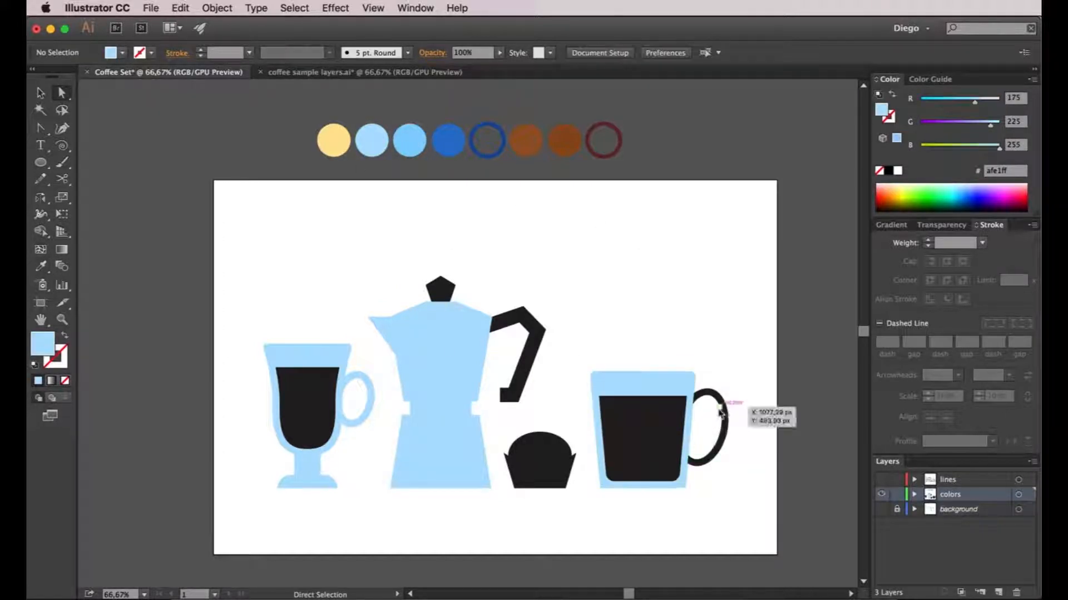
left_click(722, 415)
key("i")
left_click(373, 142)
key("a")
left_click(572, 271)
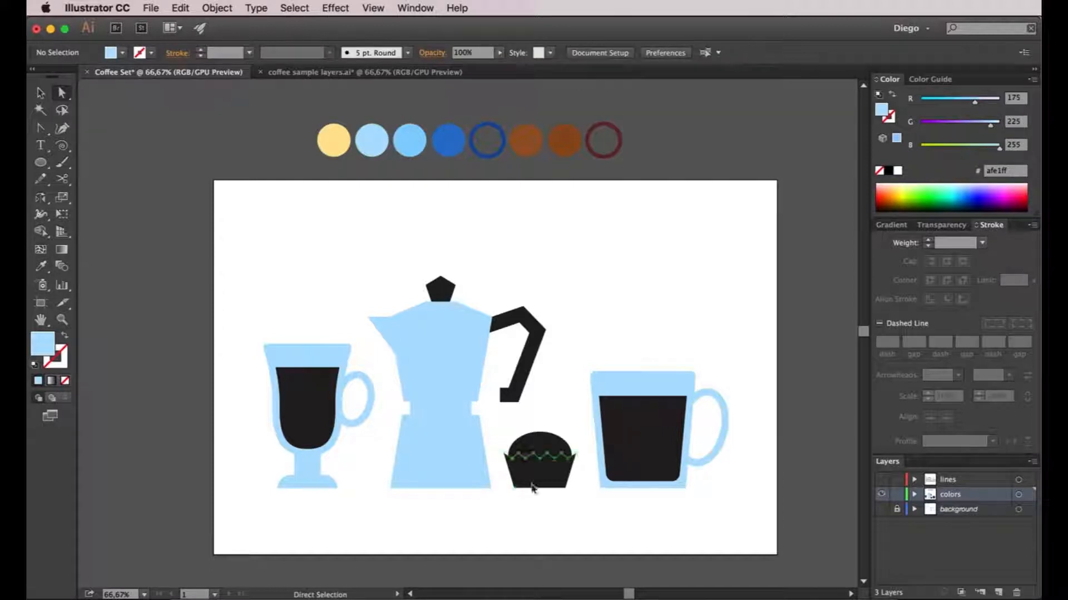
- Fill the zigzag-edged cupcake wrapper with the palest blue swatch (#afe1ff)
left_click(532, 488)
key("i")
left_click(378, 151)
key("a")
left_click(500, 216)
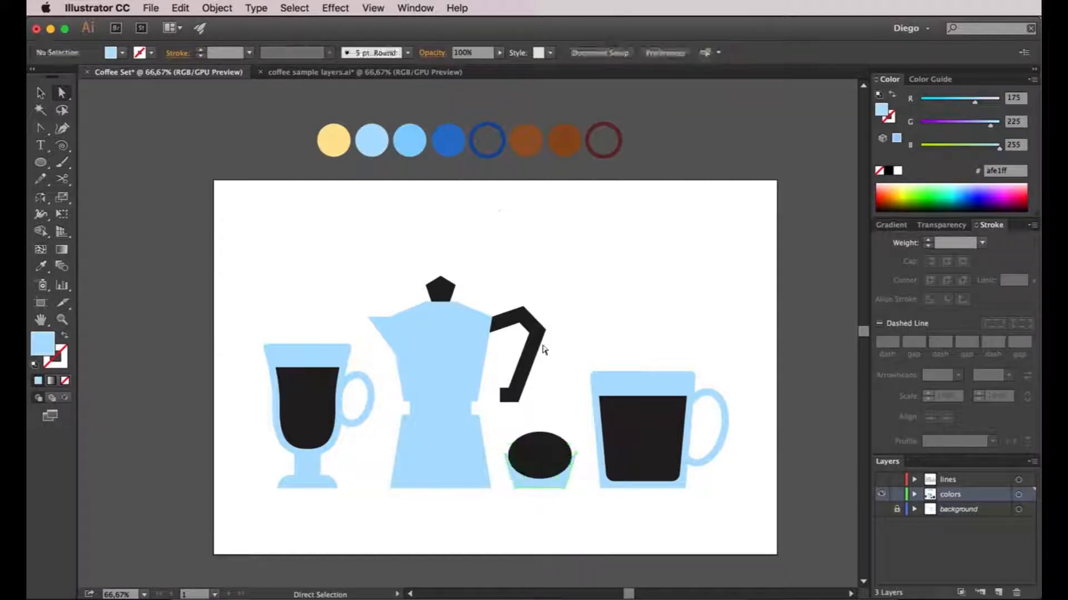
- Arrange the cupcake wrapper in front of the dark muffin shape so it covers the muffin's lower half
left_click(555, 489)
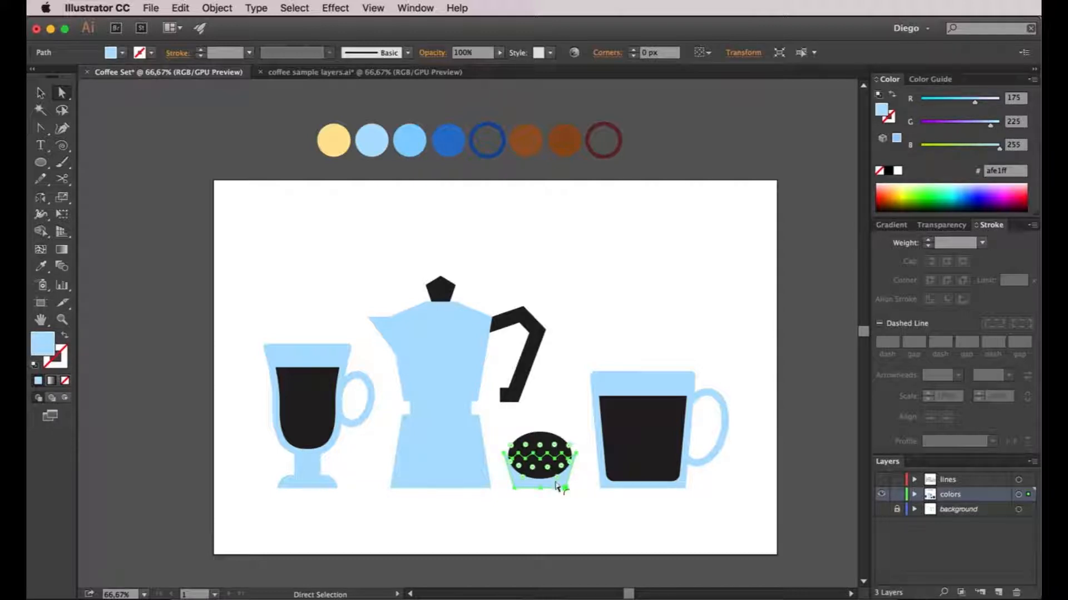
left_click(214, 8)
mouse_move(223, 37)
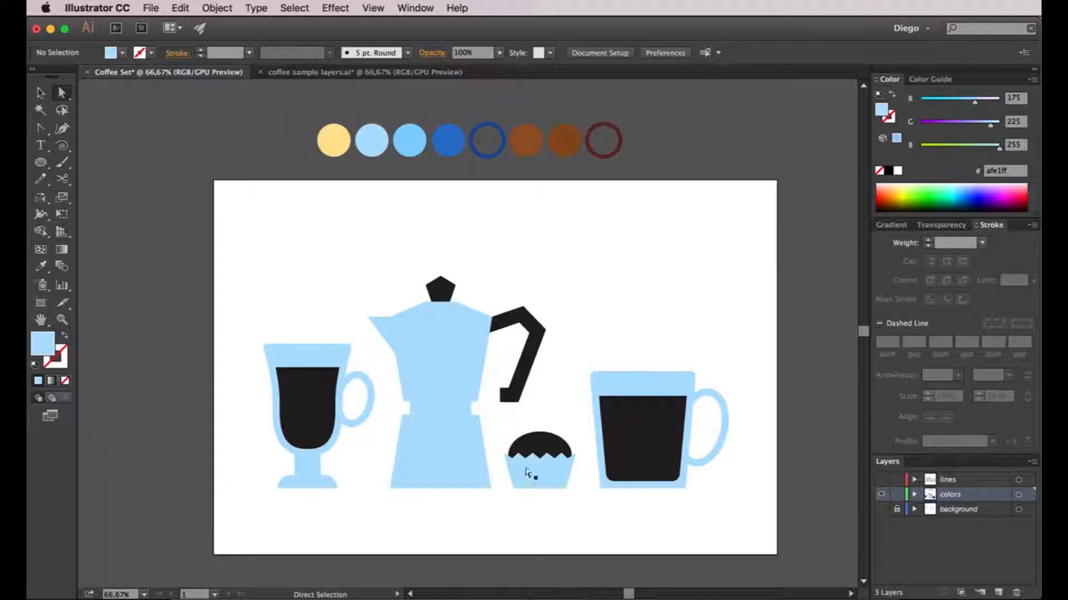
- Fill the drink shape inside the footed glass with the first brown of the palette (#965625)
left_click(320, 414)
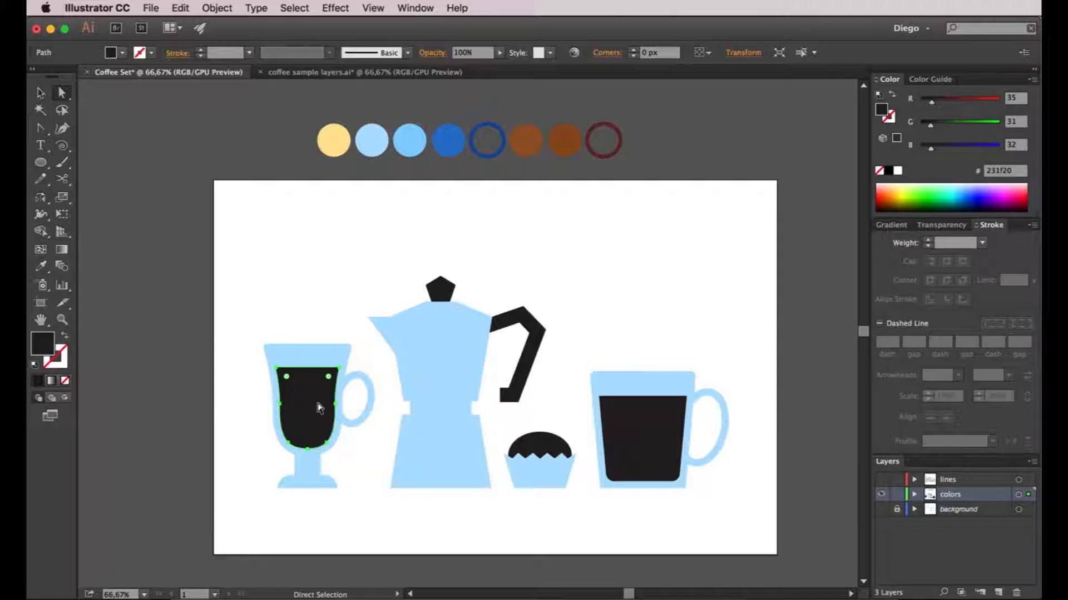
key("i")
left_click(526, 141)
key("a")
left_click(593, 238)
- Fill the lower part of the drink inside the large mug with the first brown swatch (#965625)
left_click(627, 426)
key("i")
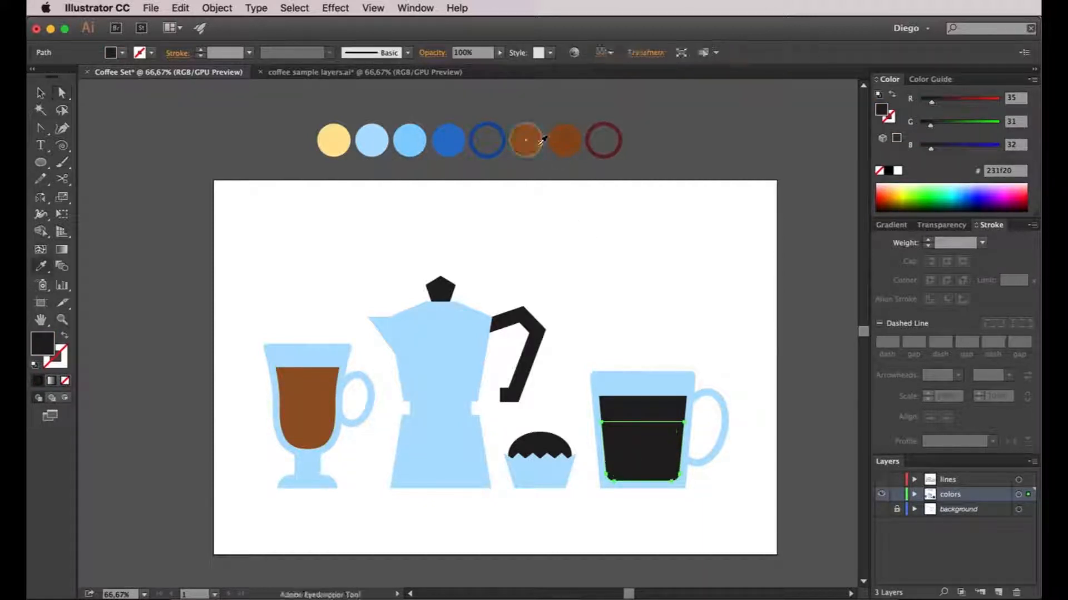
left_click(538, 145)
key("a")
left_click(622, 274)
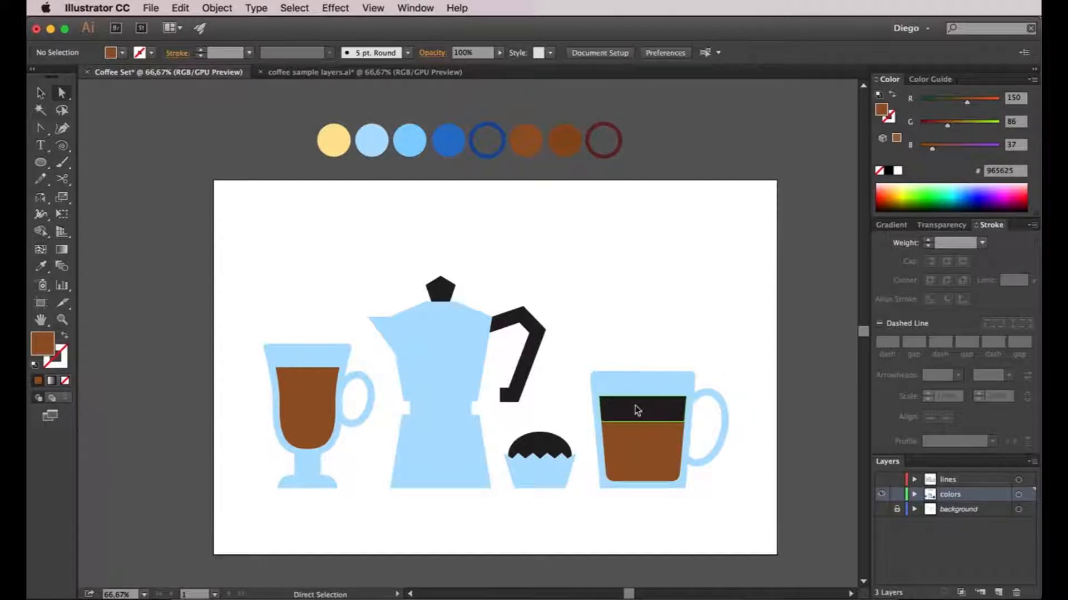
- Fill the upper band of the drink inside the large mug with white (#ffffff)
left_click(648, 416)
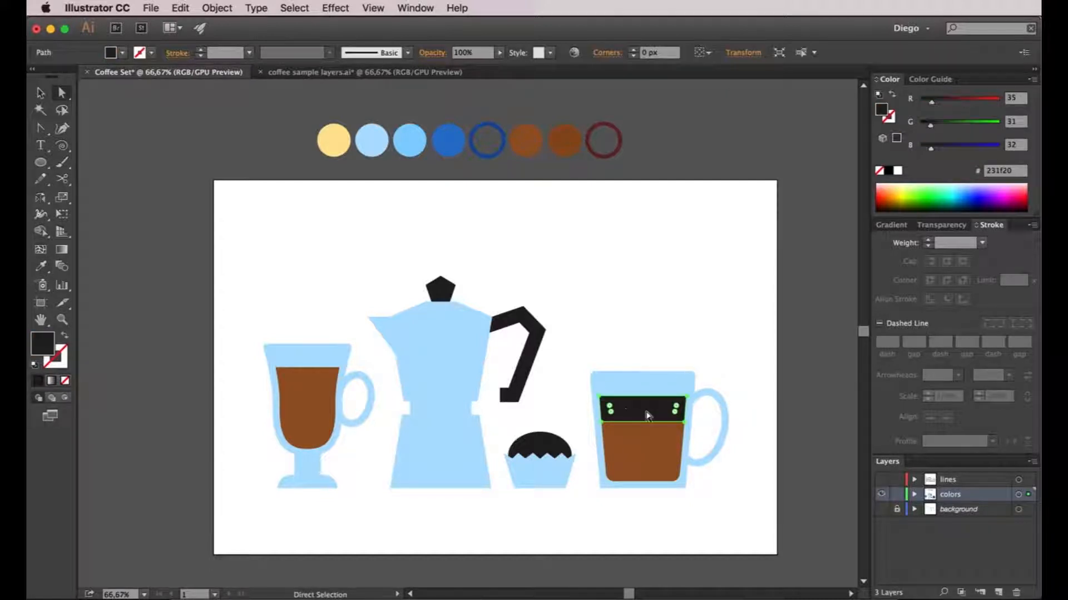
left_click(897, 172)
left_click(626, 313)
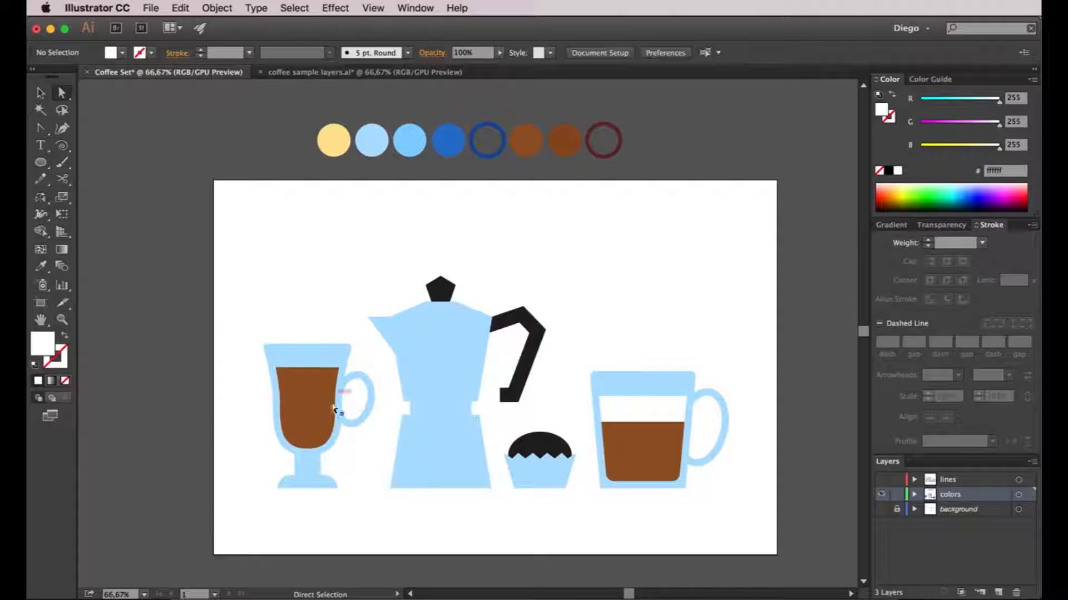
- Fill the muffin top with the brown of the coffee in the large mug (#965625)
left_click(536, 435)
key("i")
left_click(649, 445)
key("a")
left_click(751, 474)
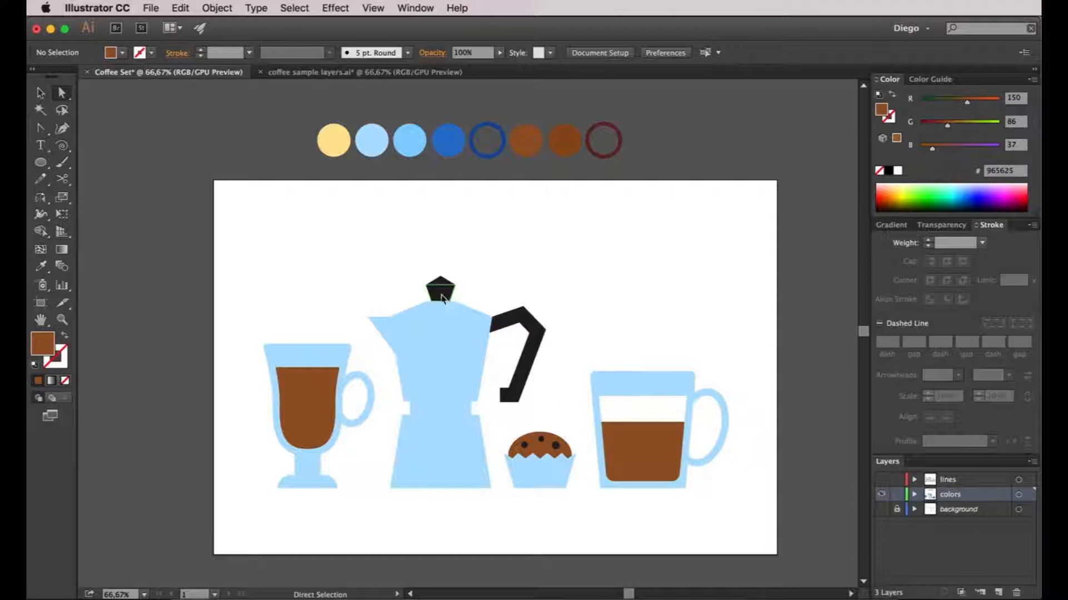
- Fill the moka pot's lid knob and angular handle with the darkest filled blue swatch (#2975cc)
key("v")
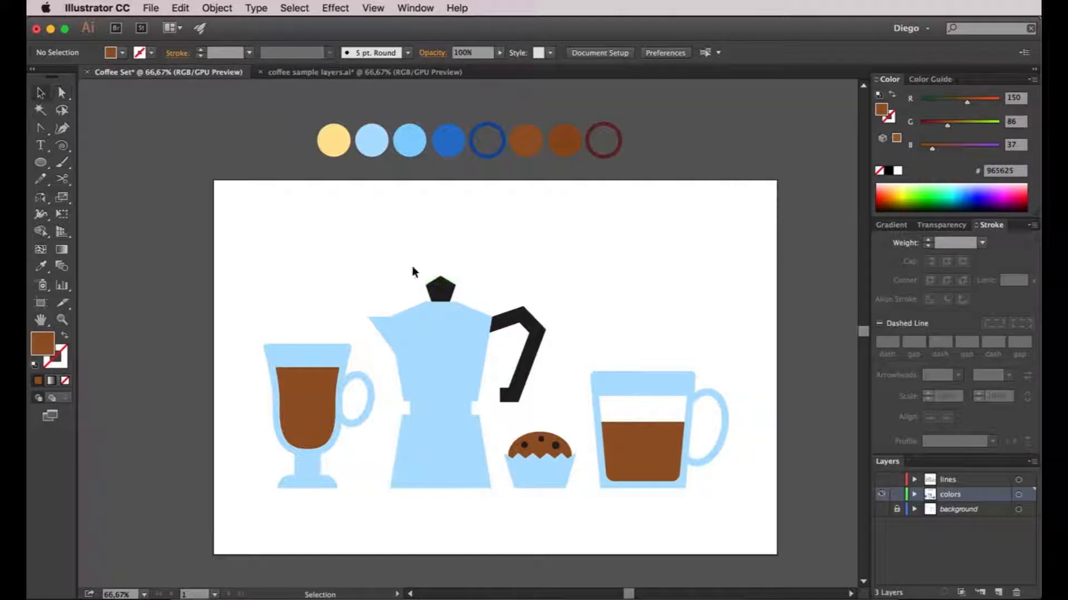
left_click(440, 288)
left_click(530, 351, "shift")
key("i")
left_click(453, 153)
key("a")
left_click(572, 300)
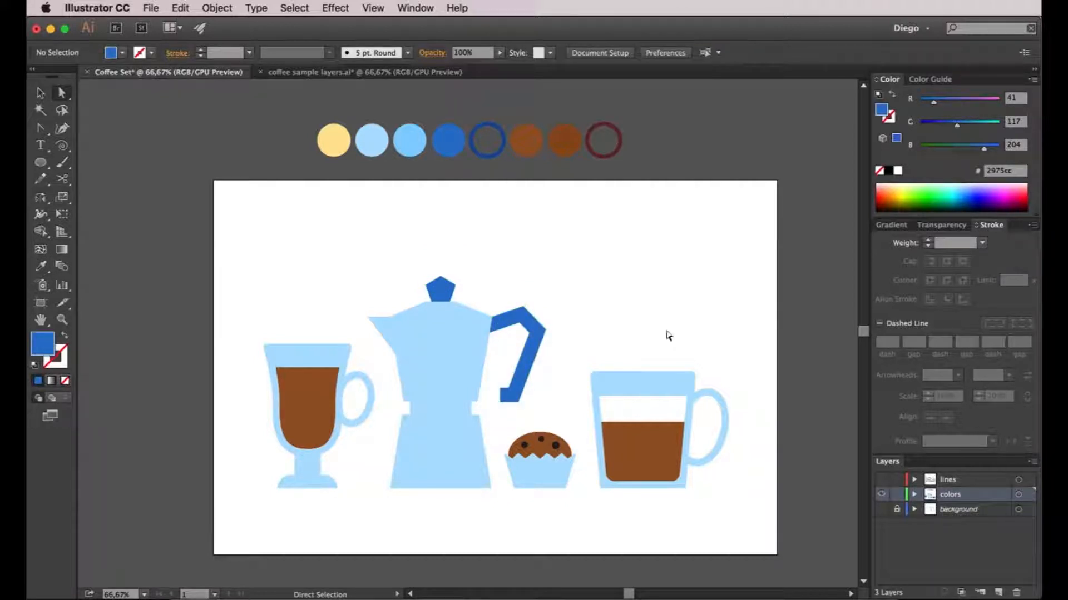
- Show the lines layer and give the footed glass's body, handle and base outlines the blue outline swatch's stroke (#144b99) at 6 pt
left_click(881, 481)
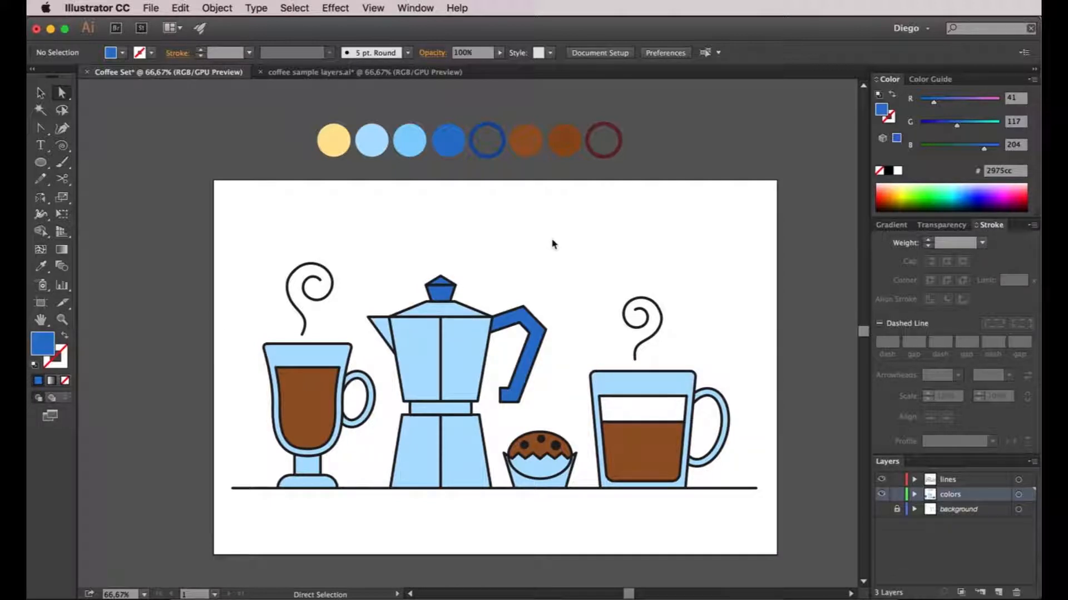
key("v")
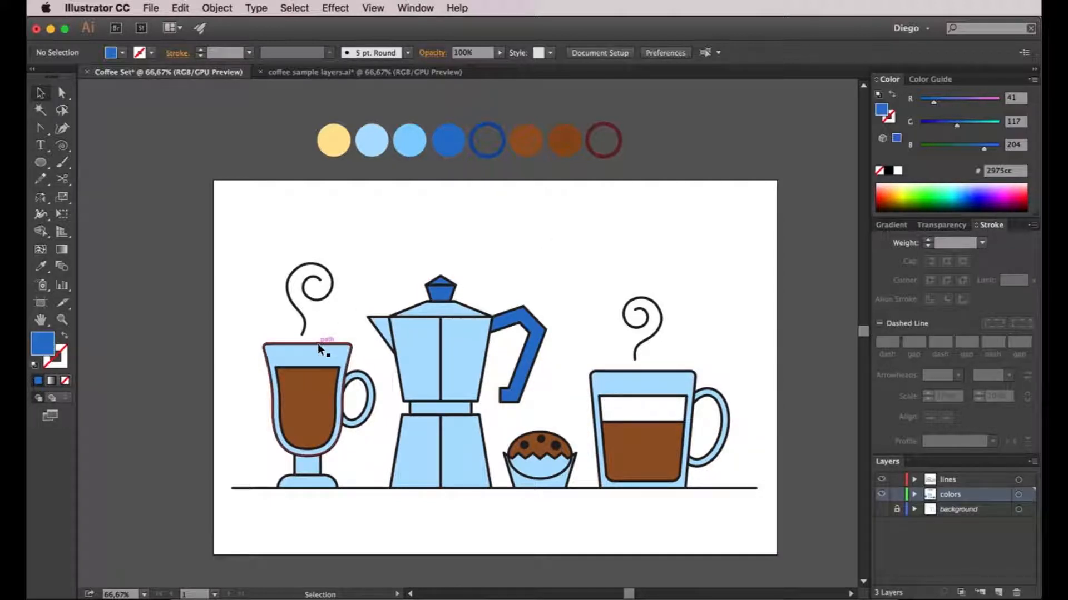
left_click(320, 347)
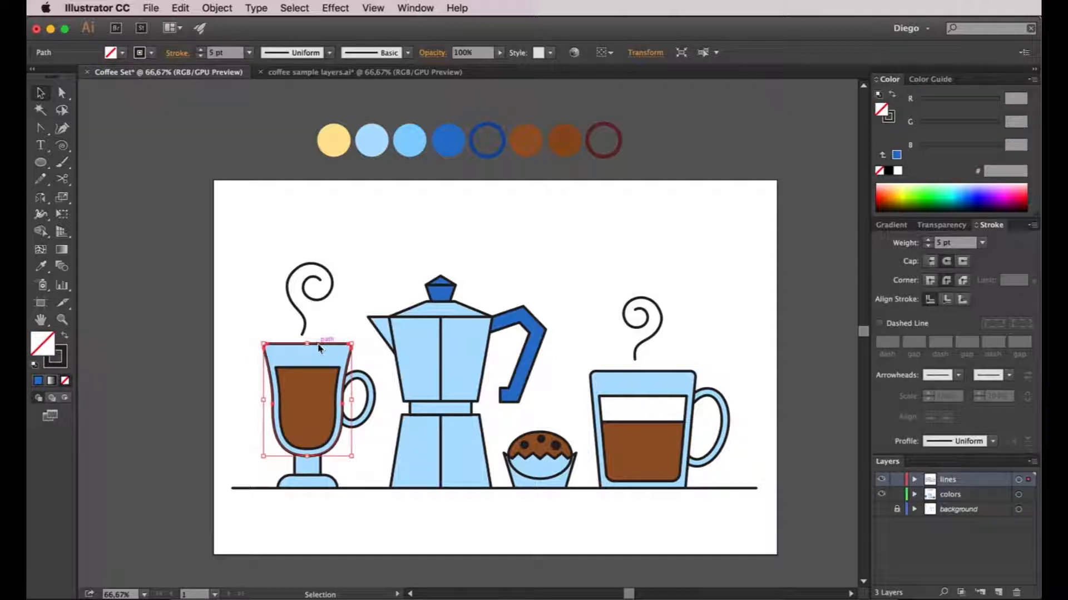
left_click(371, 385, "shift")
left_click(334, 483, "shift")
key("i")
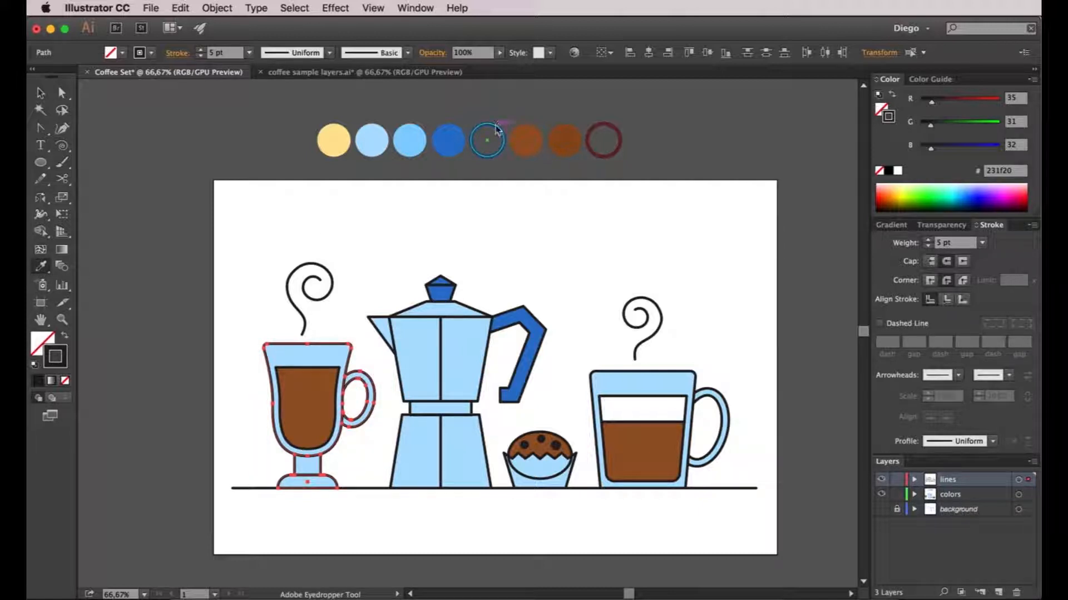
left_click(500, 138)
left_click(927, 241)
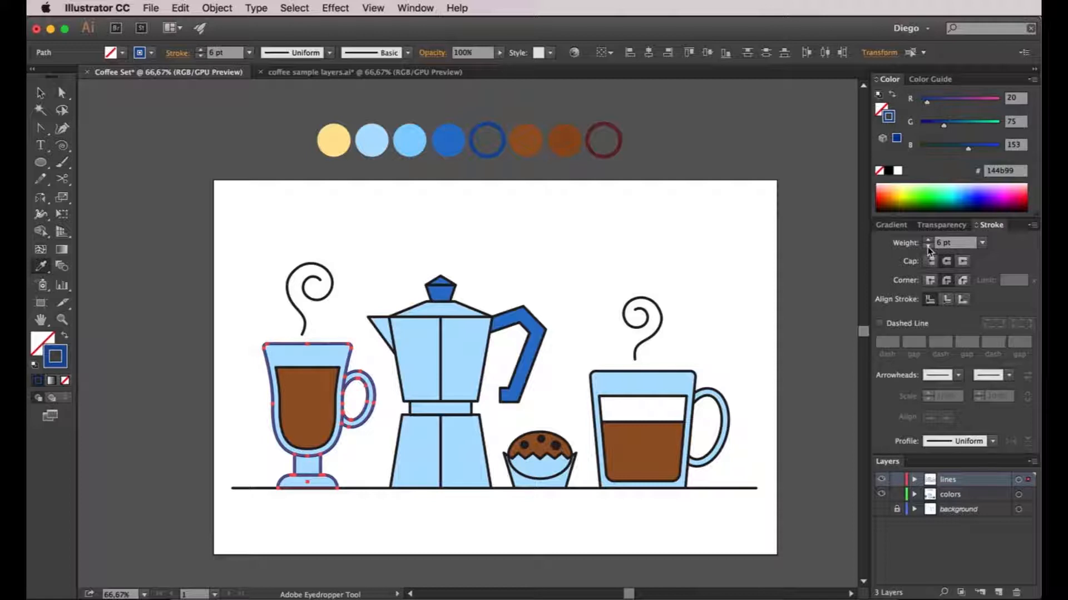
key("a")
left_click(638, 211)
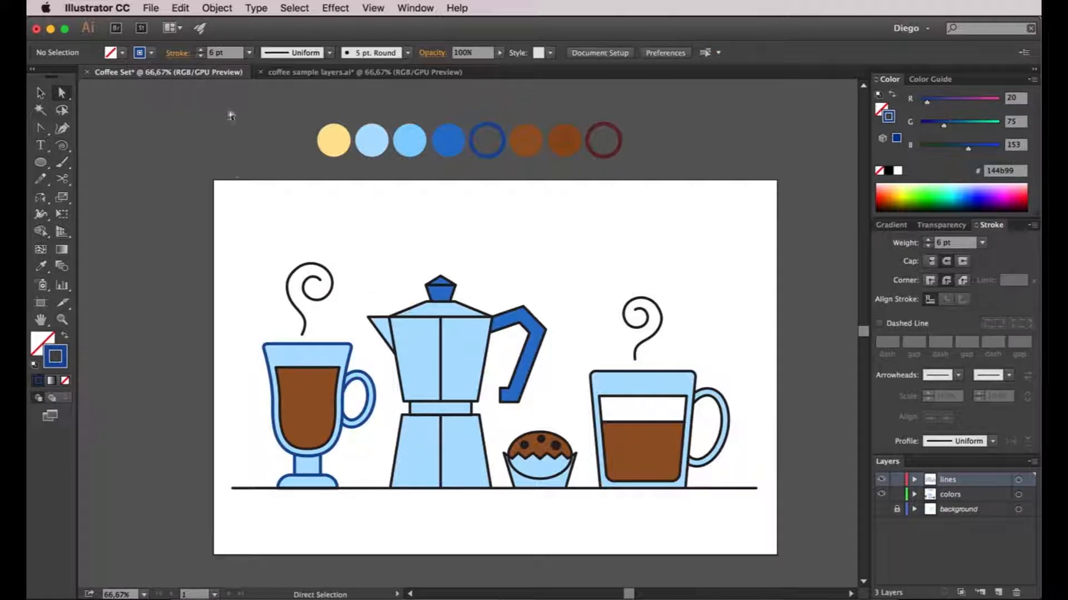
- Apply the blue outline swatch's stroke (#144b99) to the moka pot's spout, upper body, its centre line and the lid
key("v")
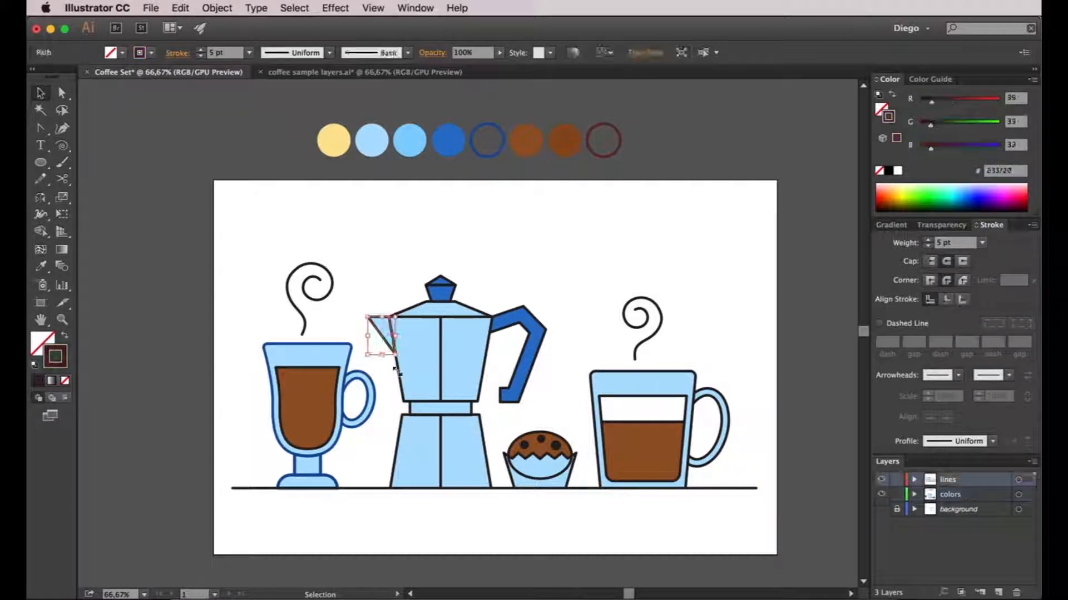
left_click(398, 370, "shift")
left_click(440, 364, "shift")
left_click(473, 309, "shift")
key("i")
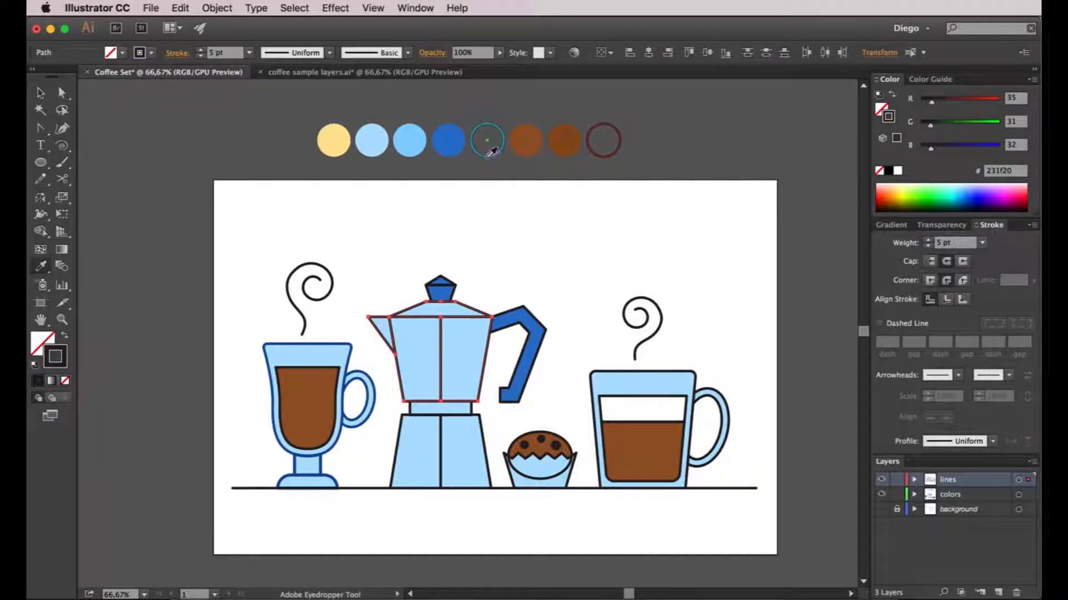
left_click(487, 159)
key("a")
left_click(526, 229)
- Apply the blue outline swatch's stroke (#144b99) to the moka pot's lower body and narrow middle band
key("v")
left_click(482, 433)
left_click(456, 408, "shift")
key("i")
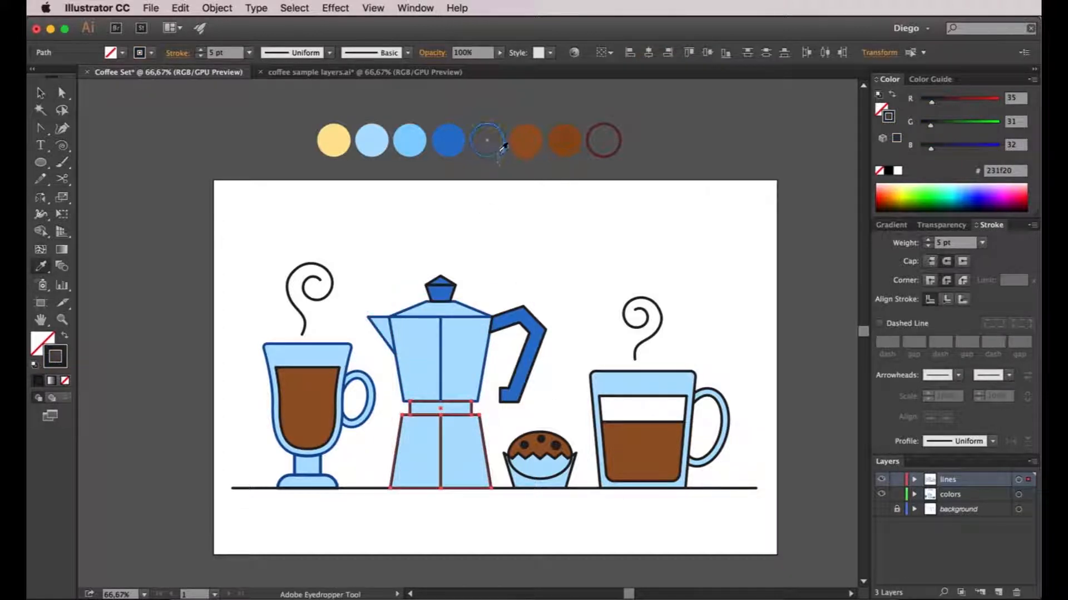
left_click(498, 159)
key("v")
left_click(579, 214)
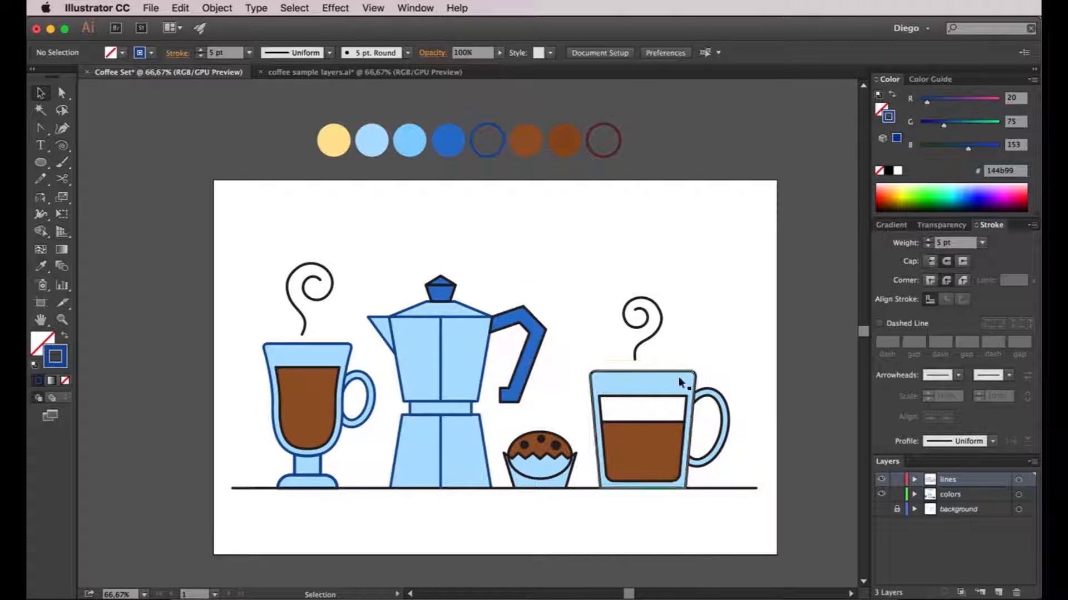
- Apply the blue outline swatch's stroke (#144b99) to the large mug's body and handle outlines
left_click(676, 369)
left_click(726, 422, "shift")
key("i")
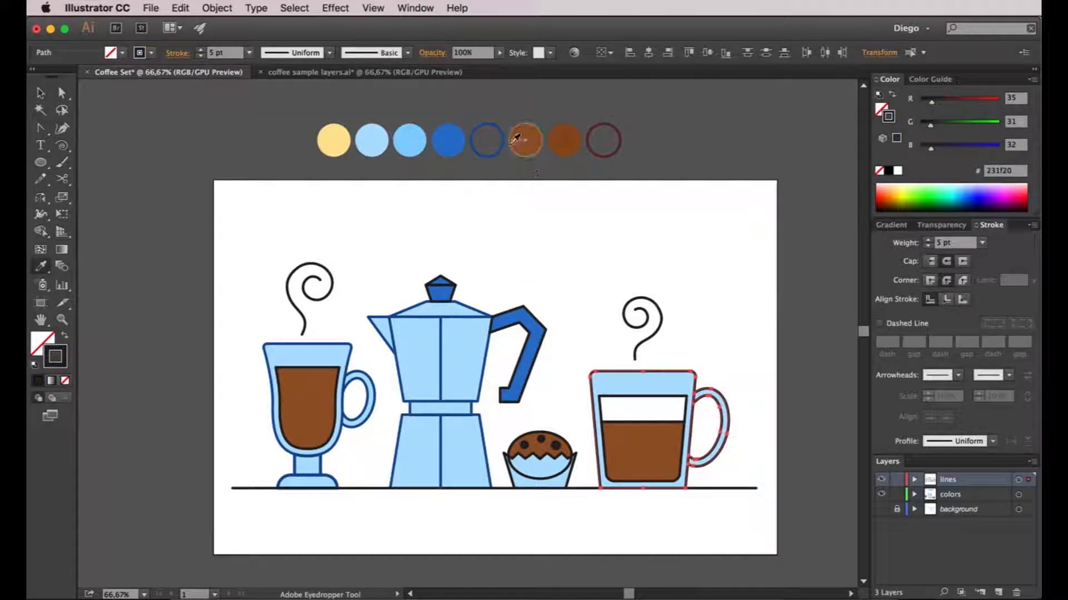
left_click(504, 145)
key("a")
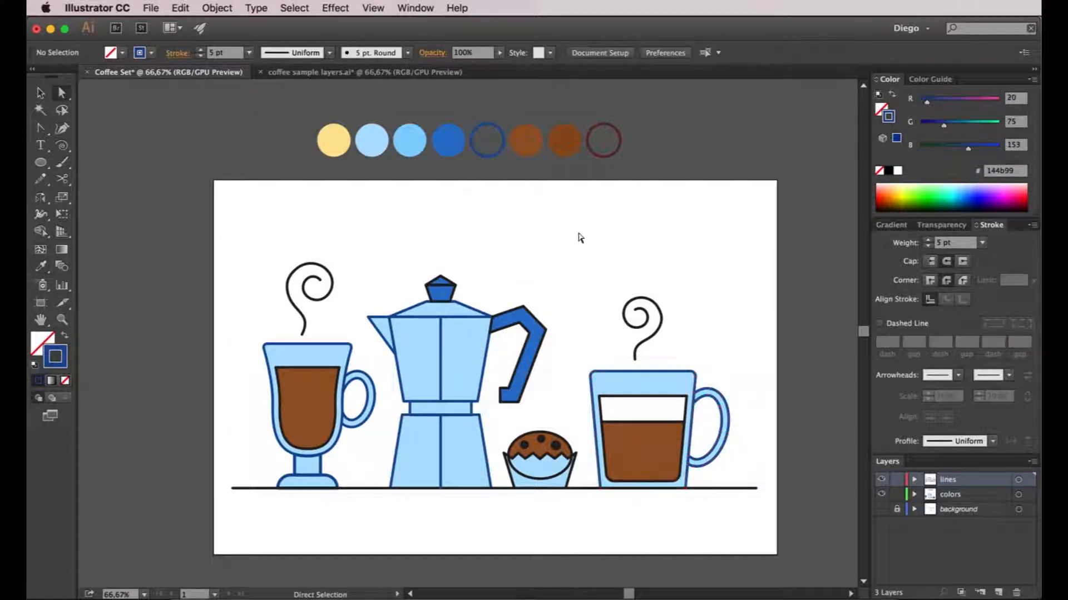
- Apply the blue outline swatch's stroke (#144b99) to the zigzag cupcake wrapper's outline
left_click(574, 470)
key("i")
left_click(504, 146)
key("a")
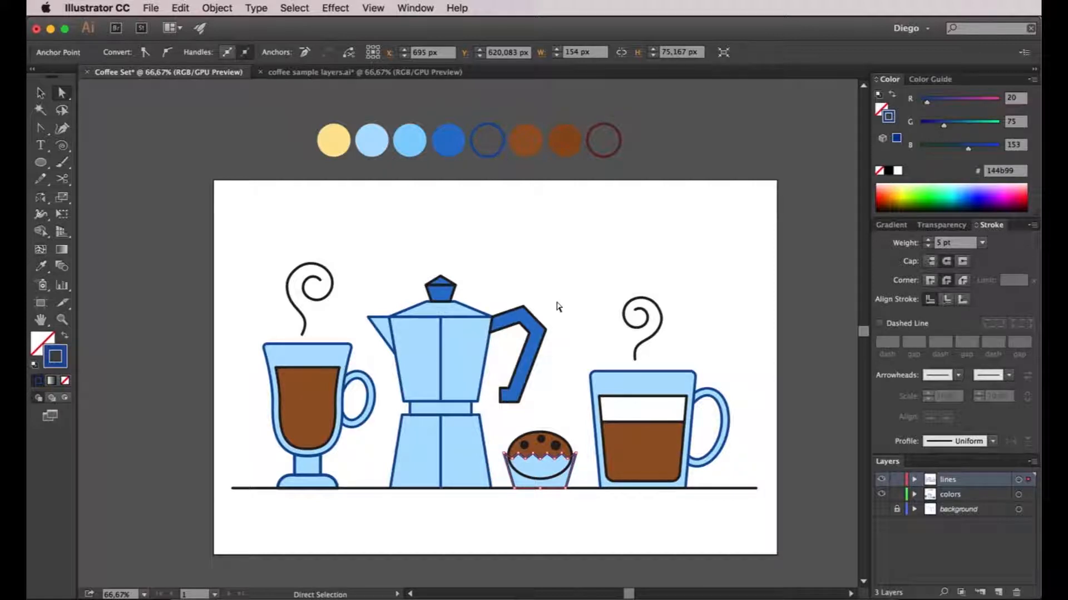
left_click(555, 305)
- Apply the dark red outline swatch's stroke (#632727) to the drink's outline in the footed glass
left_click(337, 408)
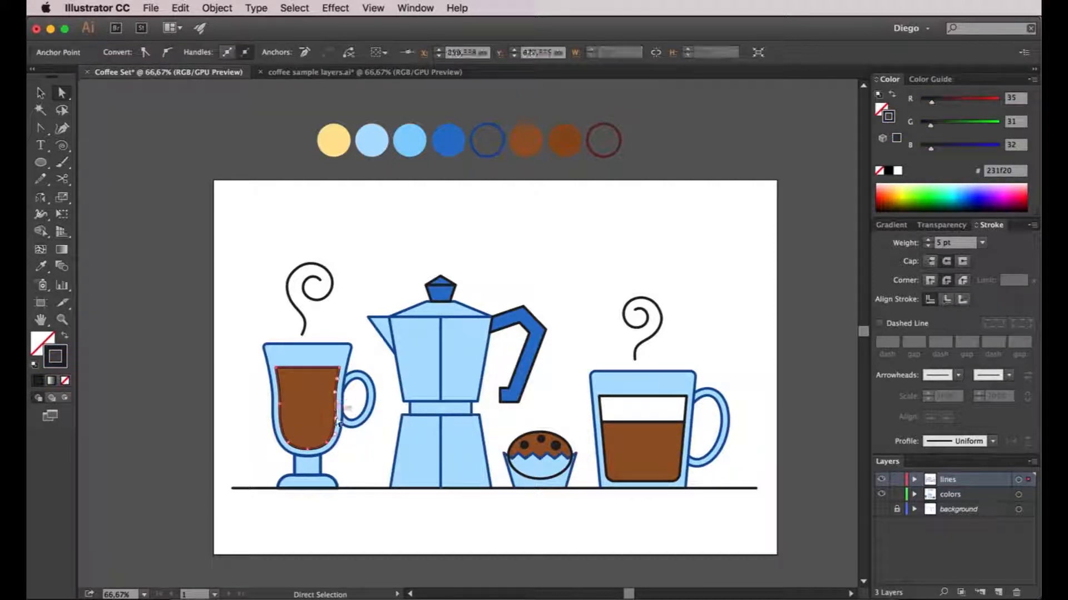
key("i")
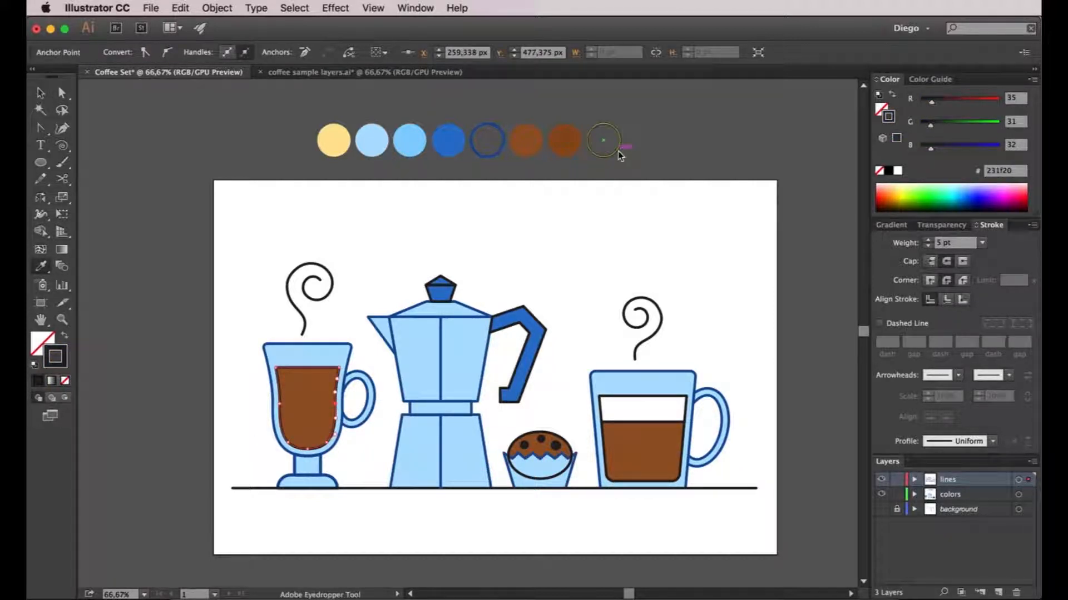
left_click(618, 152)
key("a")
left_click(717, 291)
- Apply the dark red outline swatch's stroke (#632727) to the outline of the brown coffee in the large mug
left_click(684, 442)
key("i")
left_click(619, 145)
key("a")
left_click(696, 179)
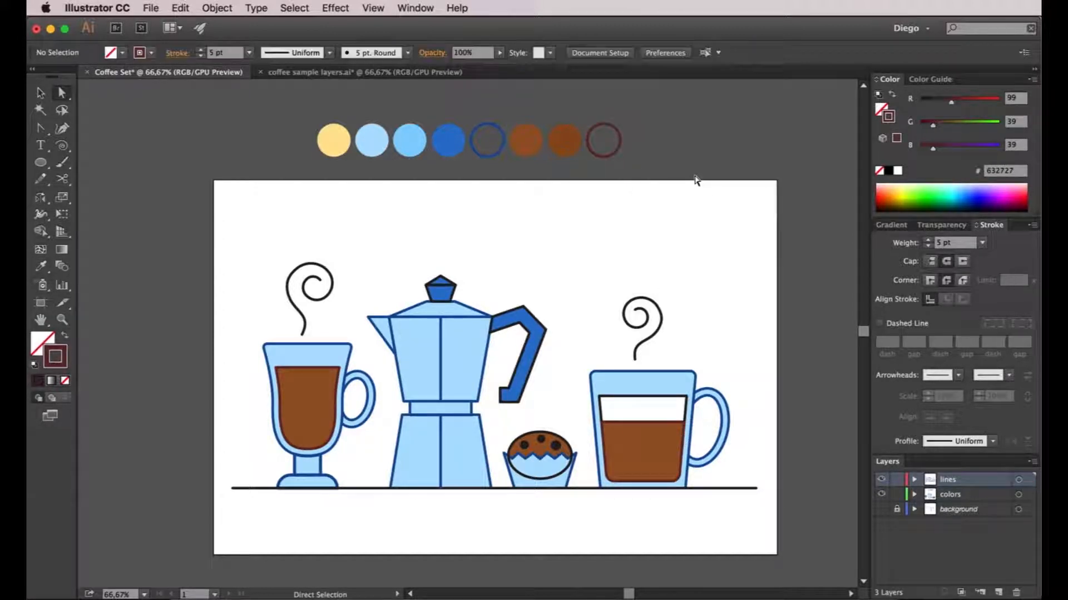
- Give the outline of the white band in the large mug the same dark red stroke (#632727)
left_click(624, 398)
left_click(757, 430)
left_click(686, 420)
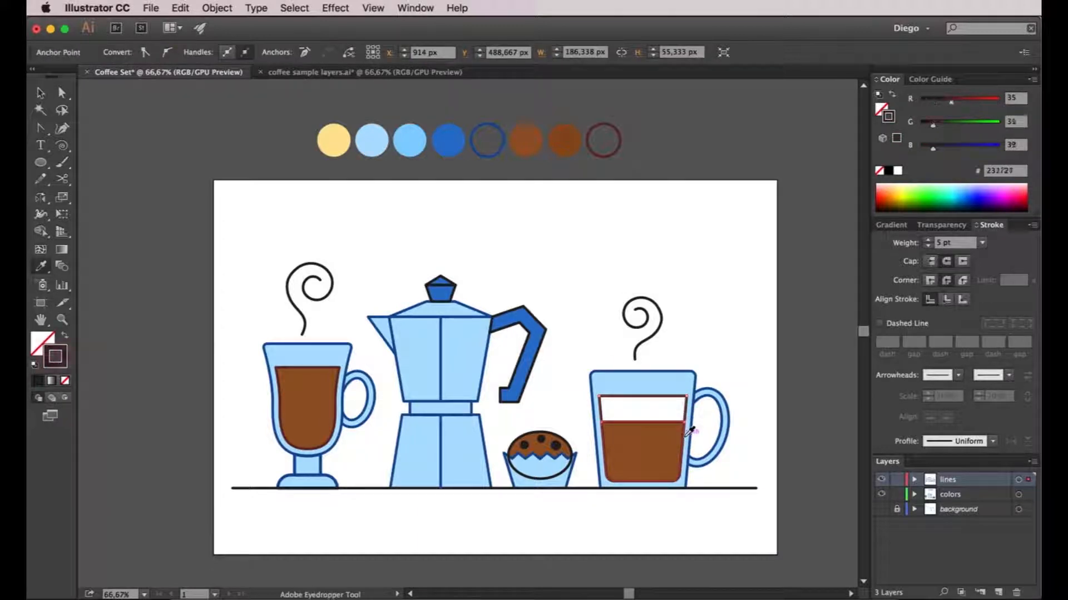
left_click(753, 357)
- Give the muffin's rounded outline the dark red stroke of the large mug's drink (#632727)
left_click(652, 410)
key("i")
left_click(644, 397)
key("a")
left_click(715, 333)
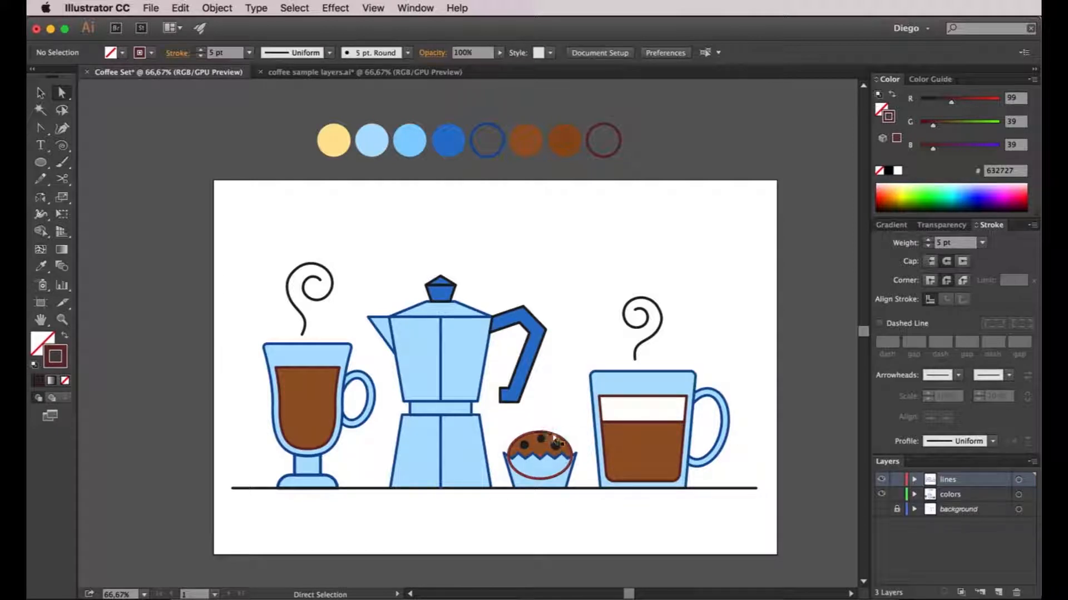
- Set the stroke of both steam curls above the glass and the mug to white
left_click(333, 292)
left_click(648, 333, "shift")
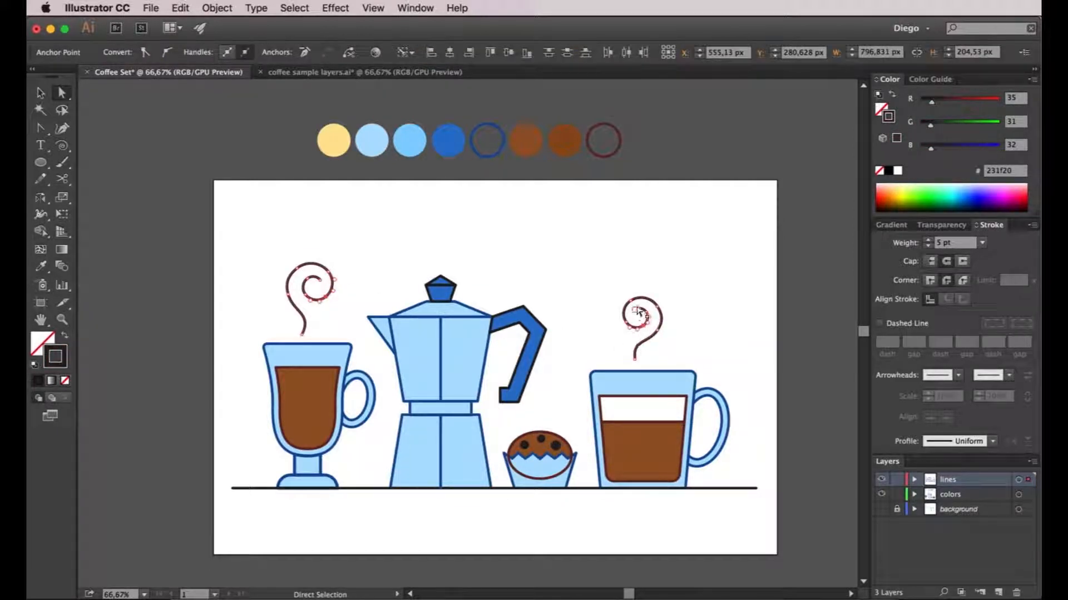
left_click(897, 171)
left_click(259, 489)
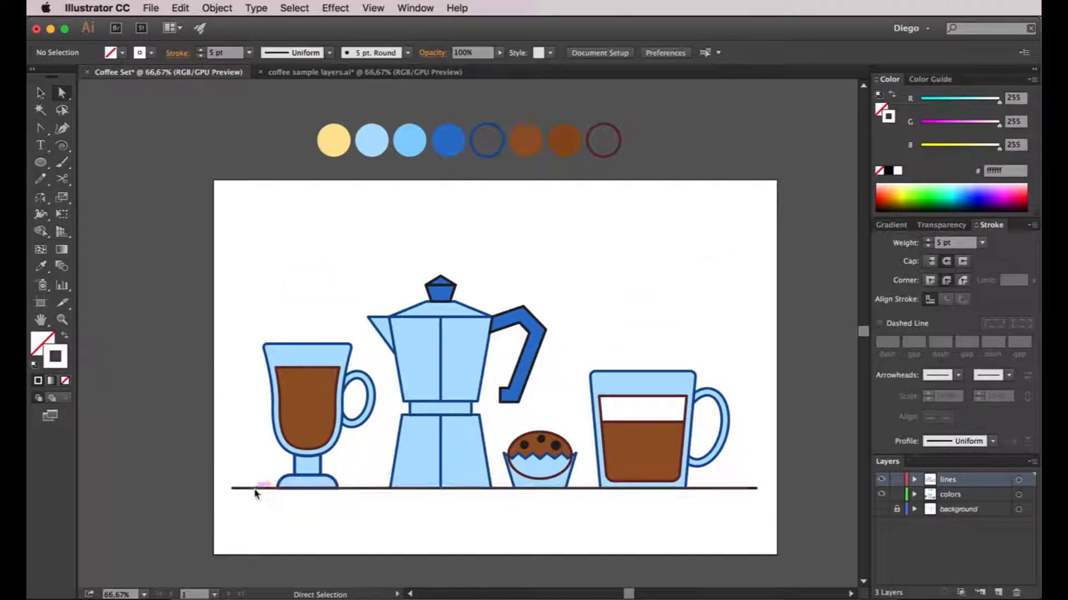
left_click(206, 341)
- On the colors layer, draw a rectangle about 1255 × 843 px extending slightly past the artboard and fill it with the yellow swatch
left_click(40, 163)
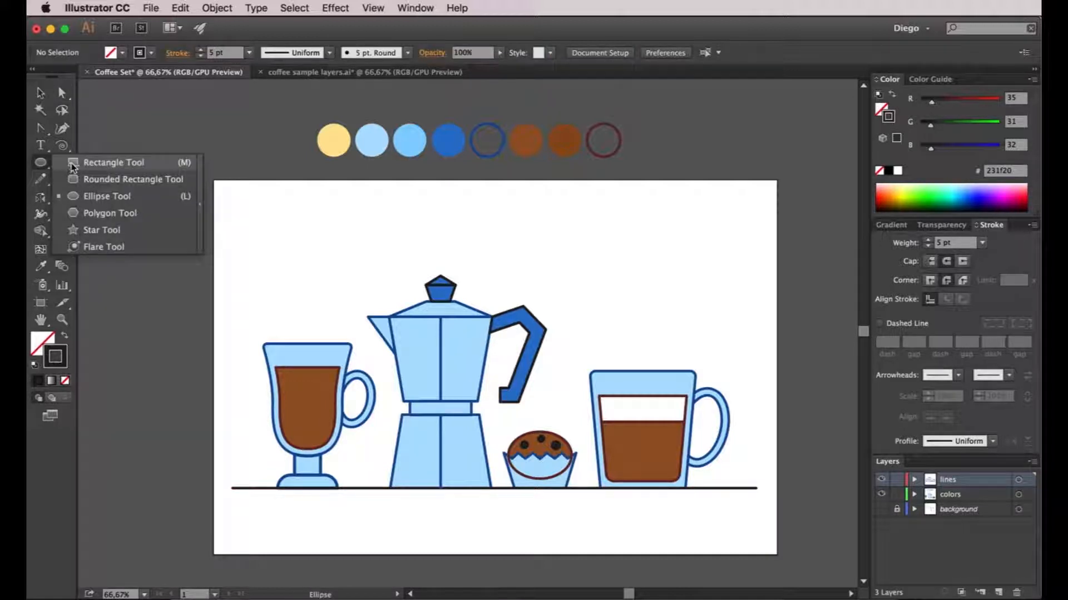
left_click(73, 167)
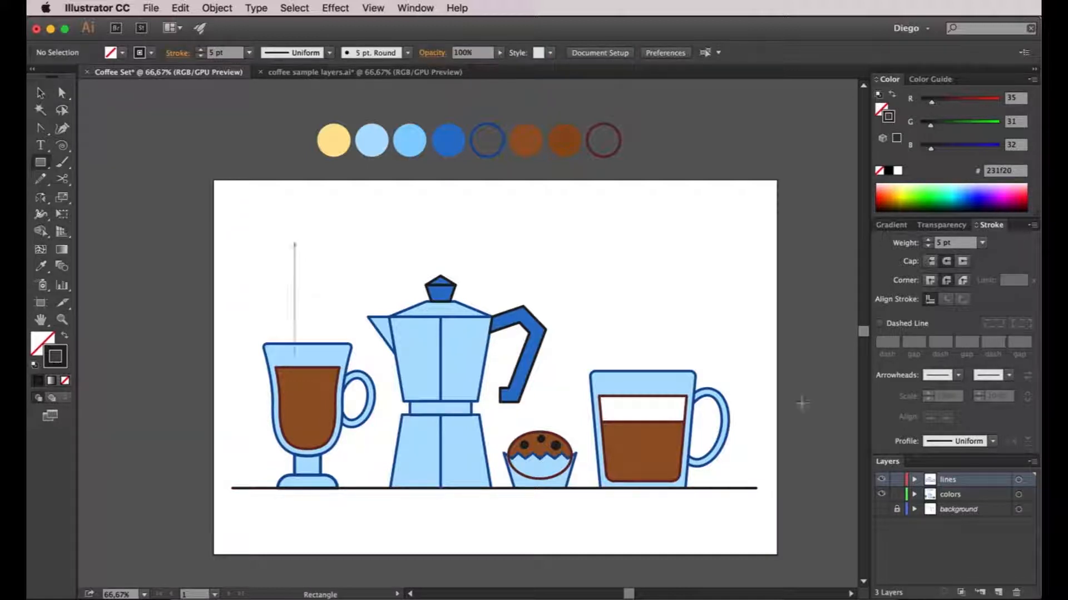
left_click(949, 495)
left_click_drag(202, 174, 791, 567)
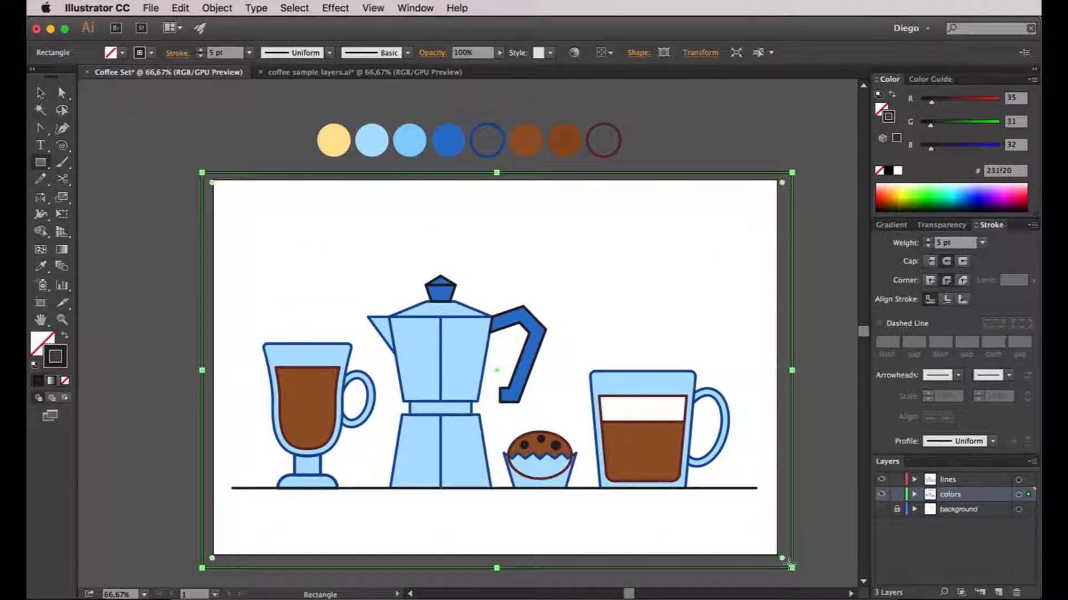
left_click(41, 268)
left_click(329, 136)
key("a")
left_click(280, 144)
- Send the yellow background rectangle to the back of the colors layer
key("v")
left_click(280, 195)
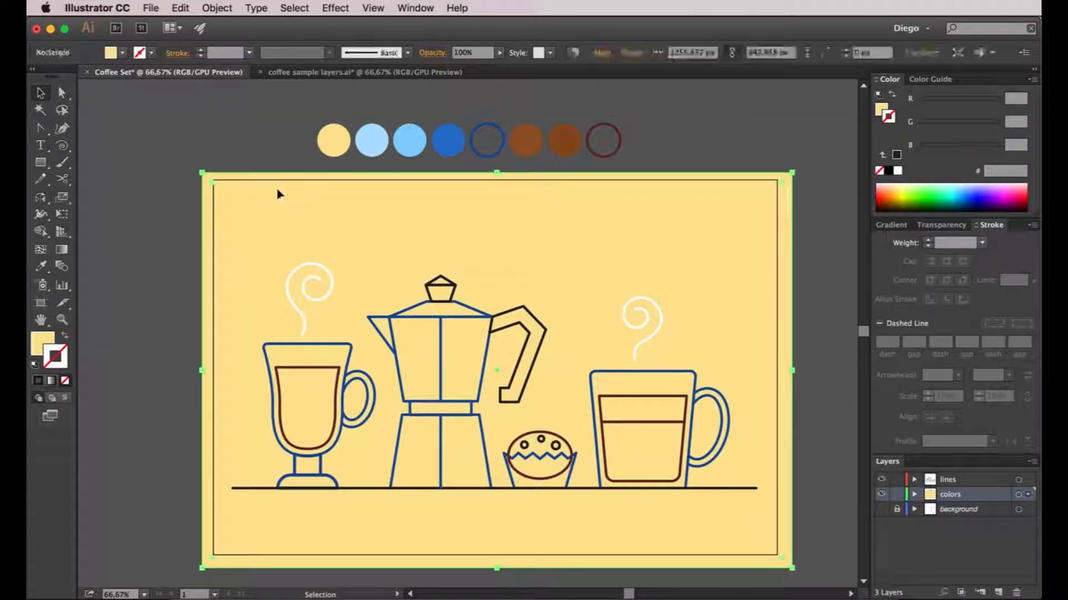
left_click(217, 8)
mouse_move(231, 38)
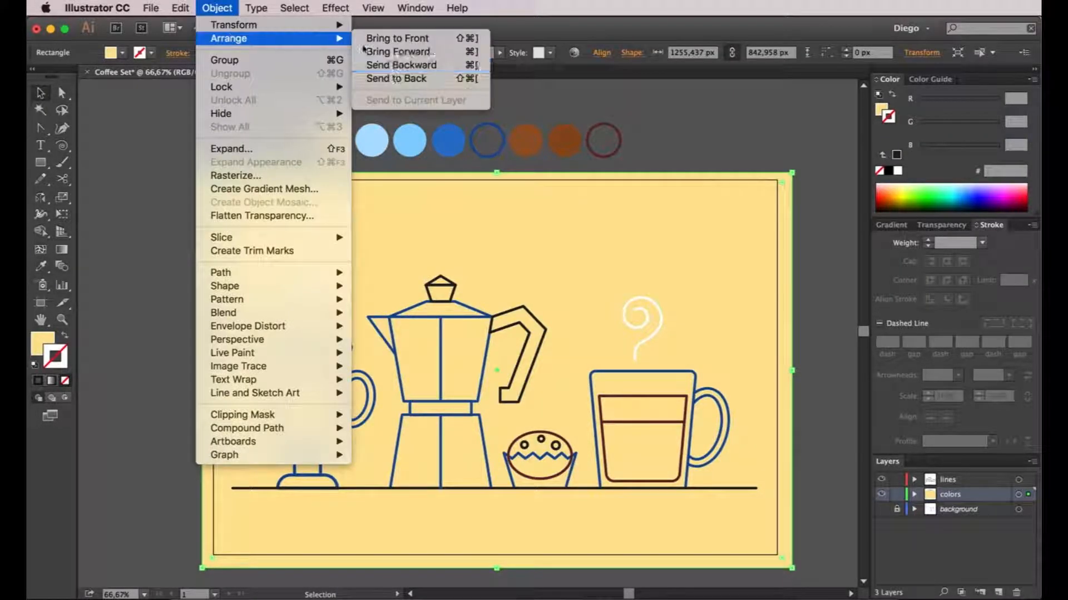
left_click(389, 77)
left_click(816, 410)
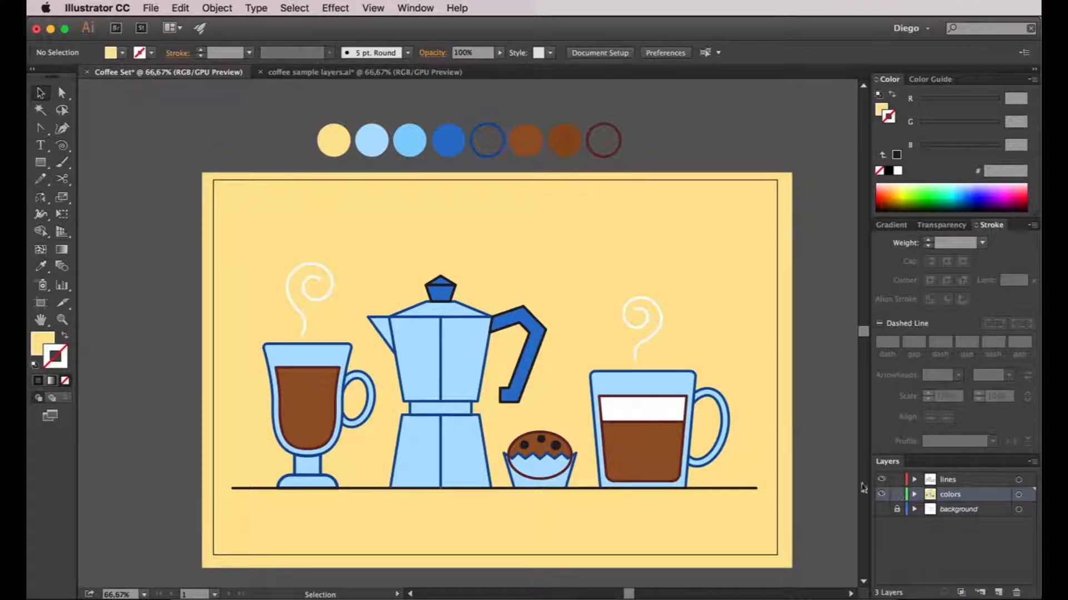
- Set the table line's stroke to an orange based on the background yellow, with its green value at 121 (#ff7955)
left_click(364, 489)
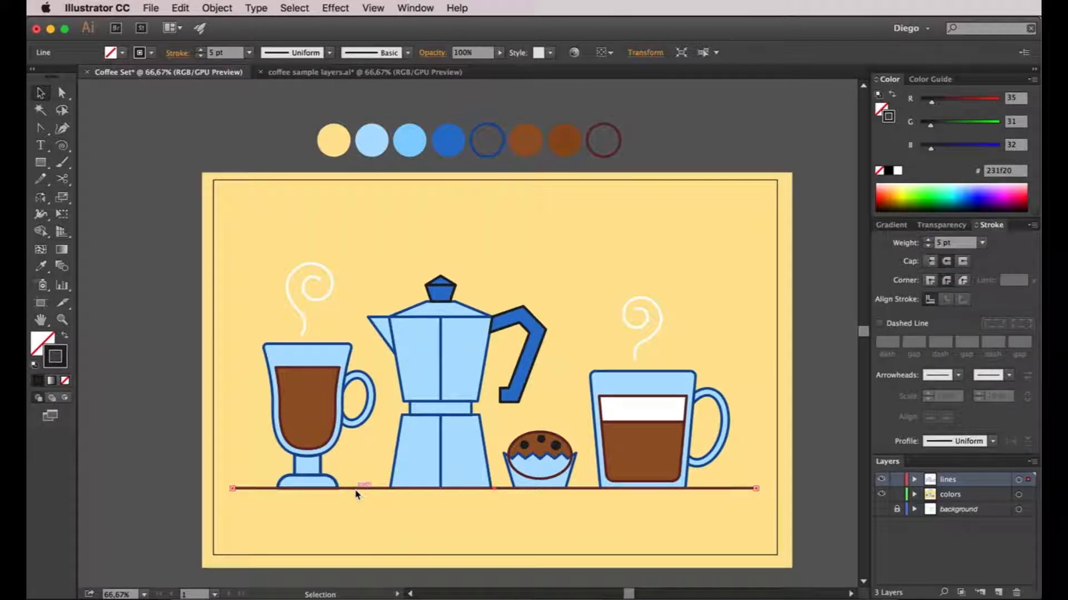
key("i")
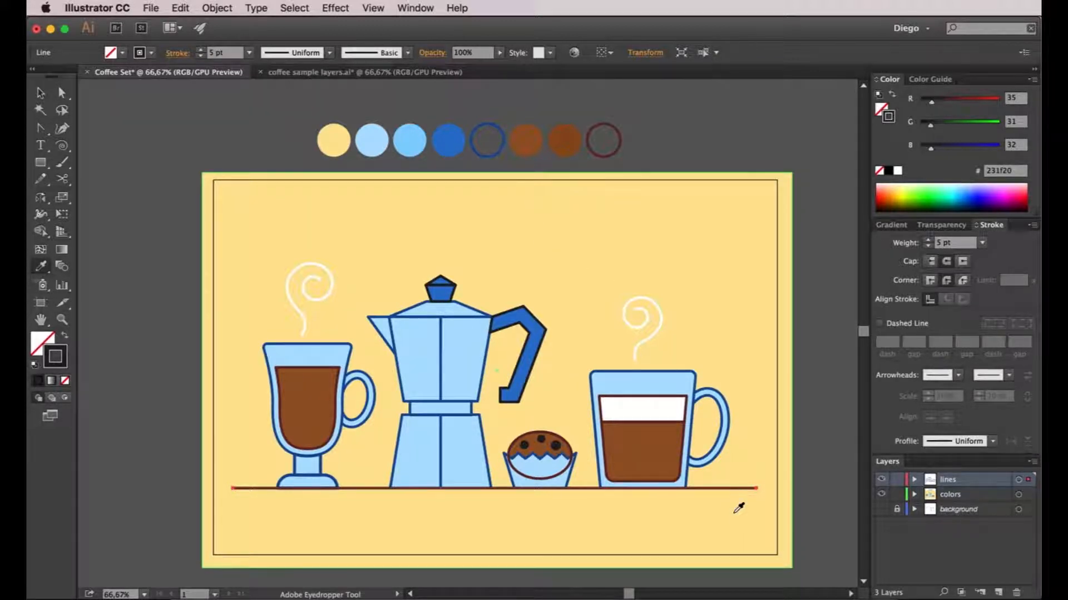
left_click(711, 272)
mouse_move(990, 124)
left_mouse_down()
mouse_move(956, 150)
mouse_move(957, 126)
left_mouse_up()
key("a")
left_click(811, 238)
- Darken the table line's stroke by setting its red value to 203 (#cb7955)
scroll(812, 243, "down", 2)
key("v")
left_click(722, 448)
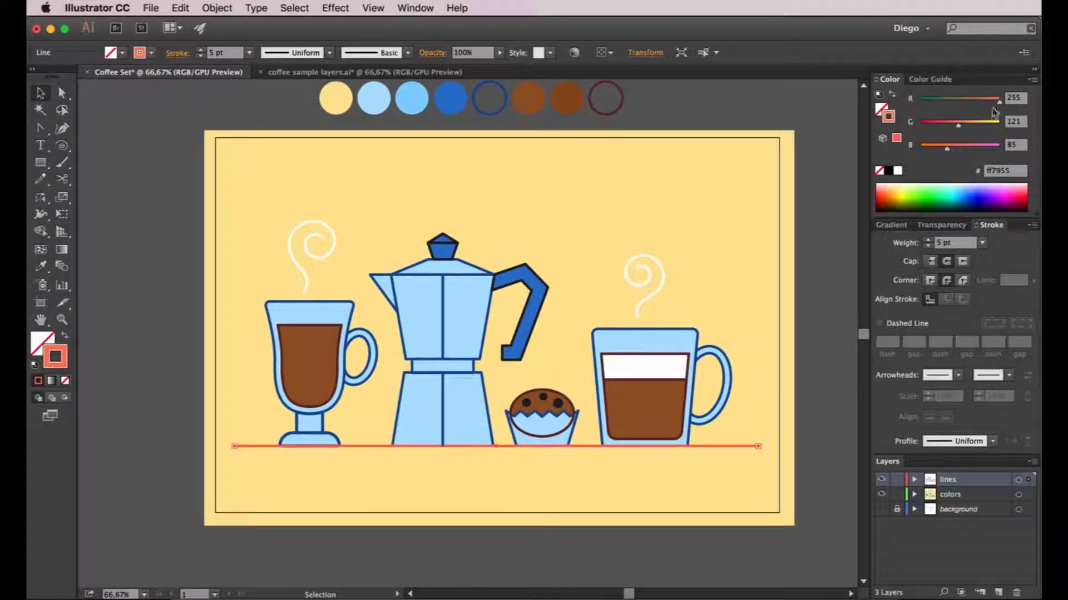
left_click_drag(988, 104, 984, 100)
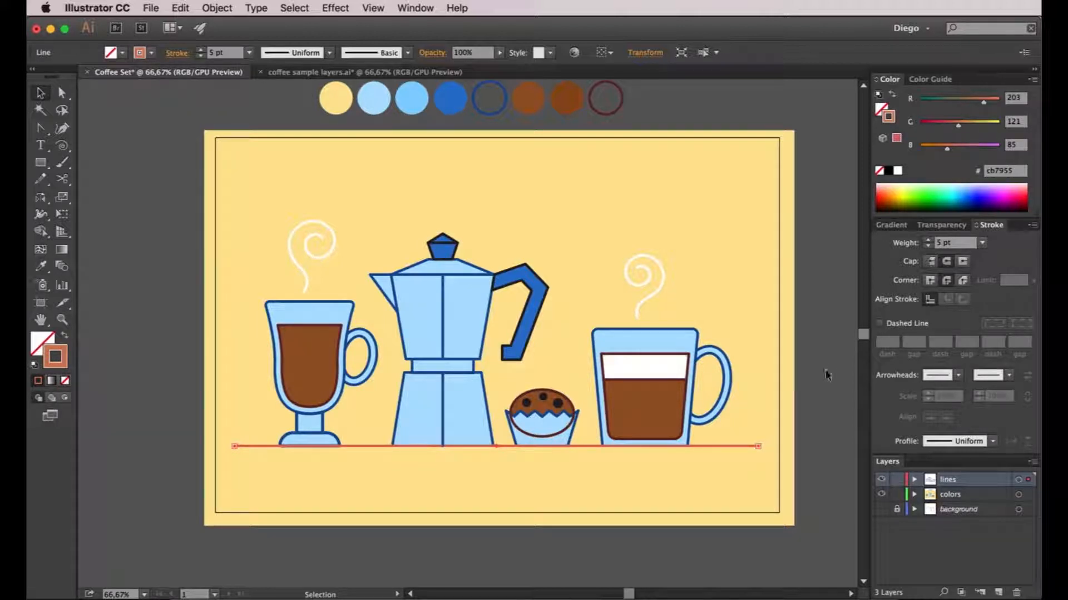
- Send the orange table line to the back of the lines layer so it runs behind the coffee set outlines
left_click(706, 463)
left_click(711, 446)
left_click(218, 8)
mouse_move(239, 38)
left_click(396, 78)
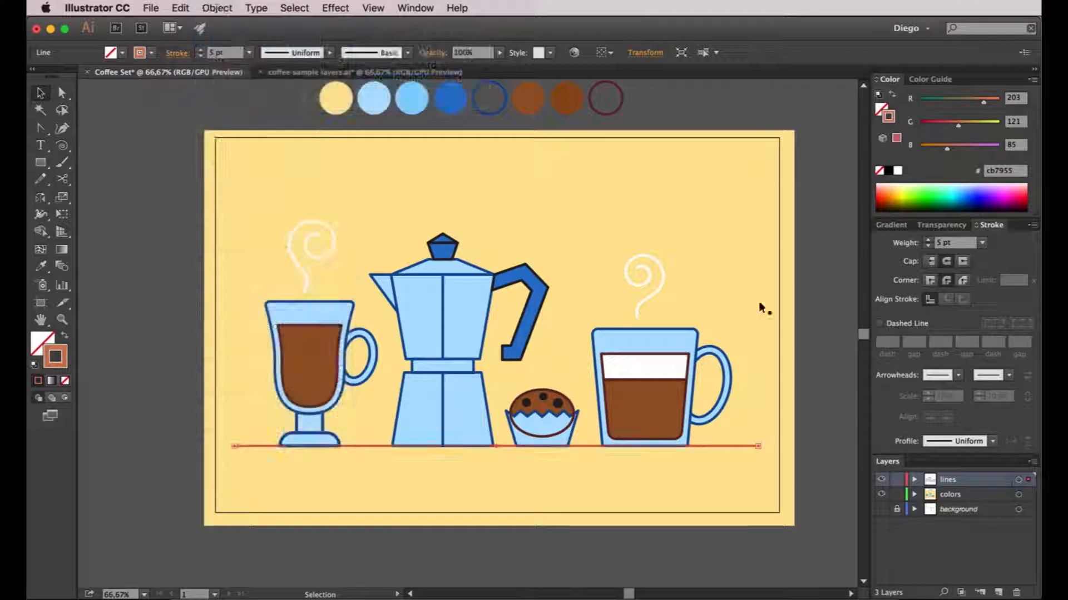
left_click(706, 439)
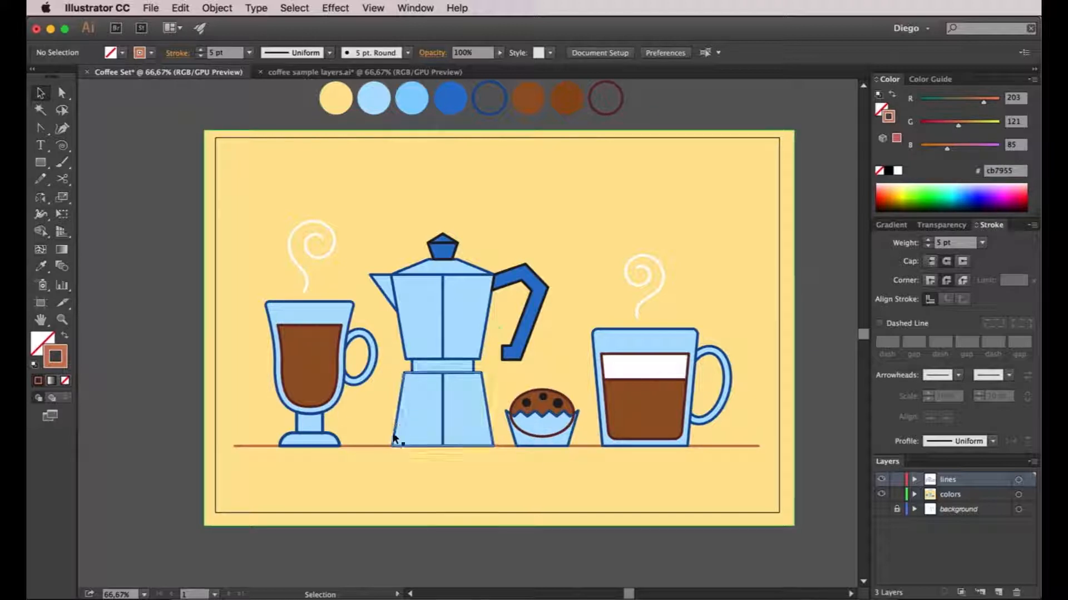
- Set the stroke weight of every outline on the lines layer to 5 pt
left_click(336, 436)
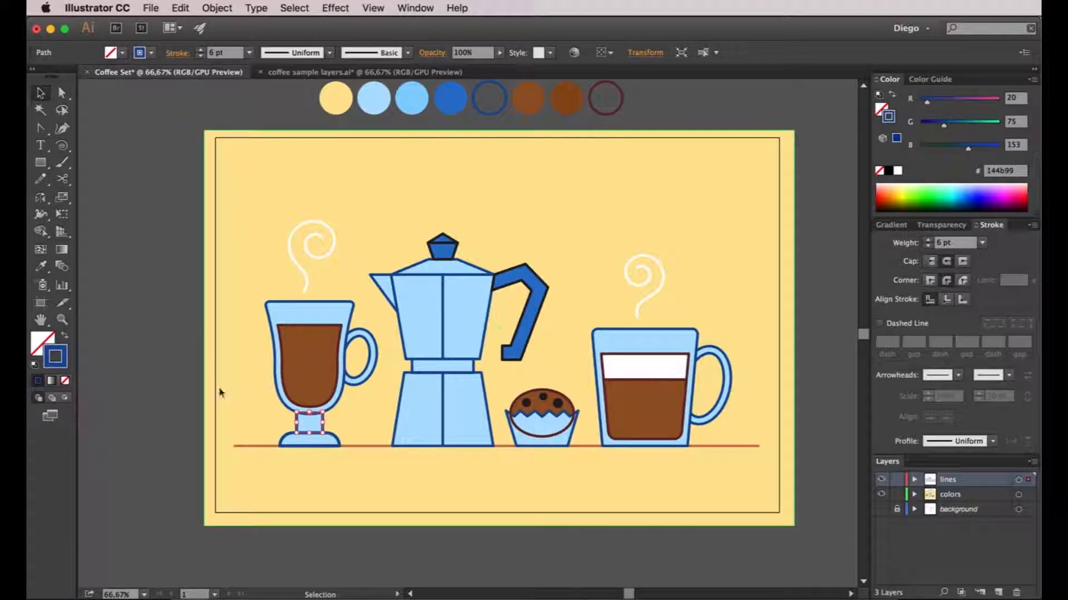
left_click(1020, 479)
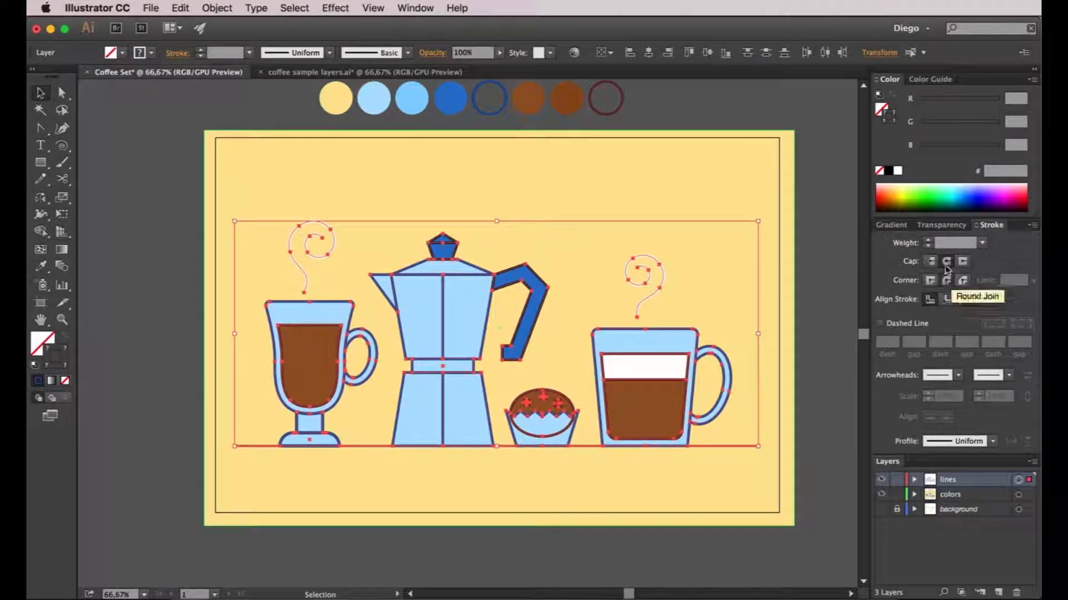
left_click(928, 241)
left_click(928, 241)
left_click(929, 241)
left_click(929, 241)
left_click(929, 241)
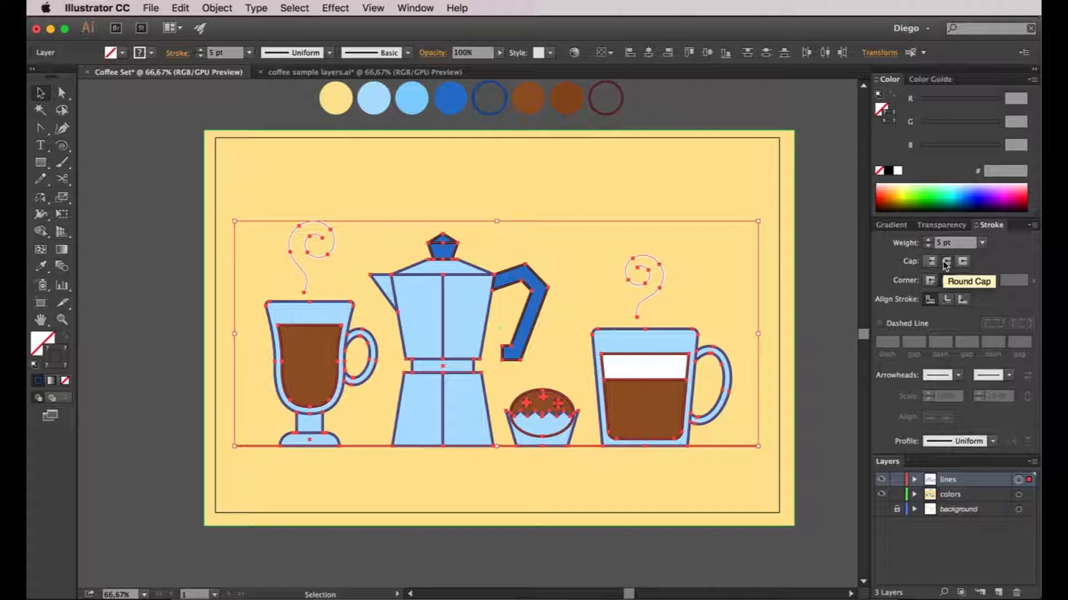
left_click(828, 293)
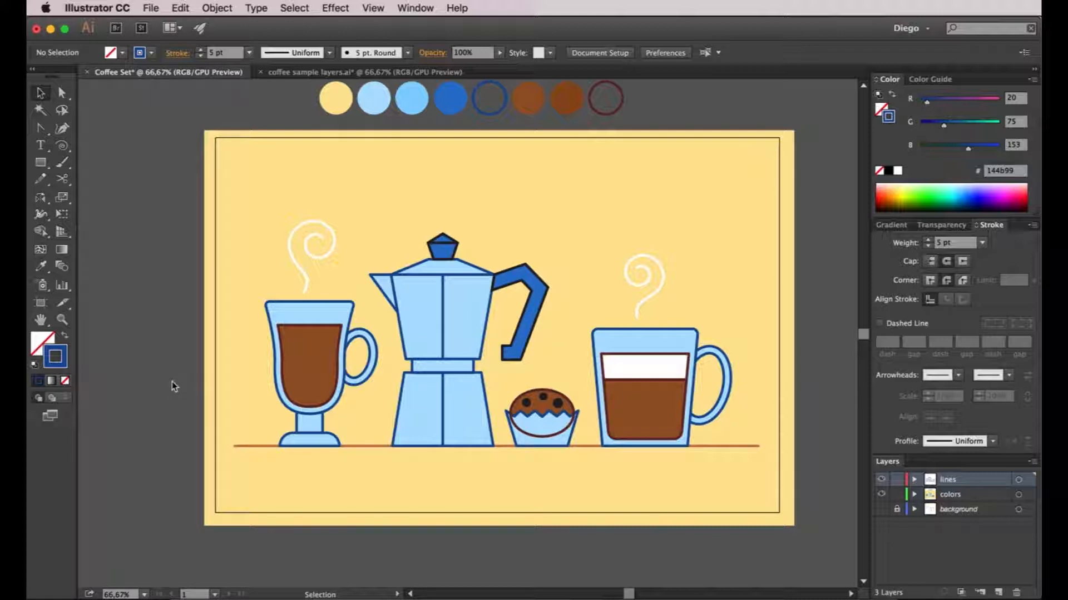
- Recolor the outlines of the coffee pot's lid knob and handle to dark blue, RGB 54, 56, 124 (#36387c)
scroll(451, 251, "up", 2)
left_click(453, 243)
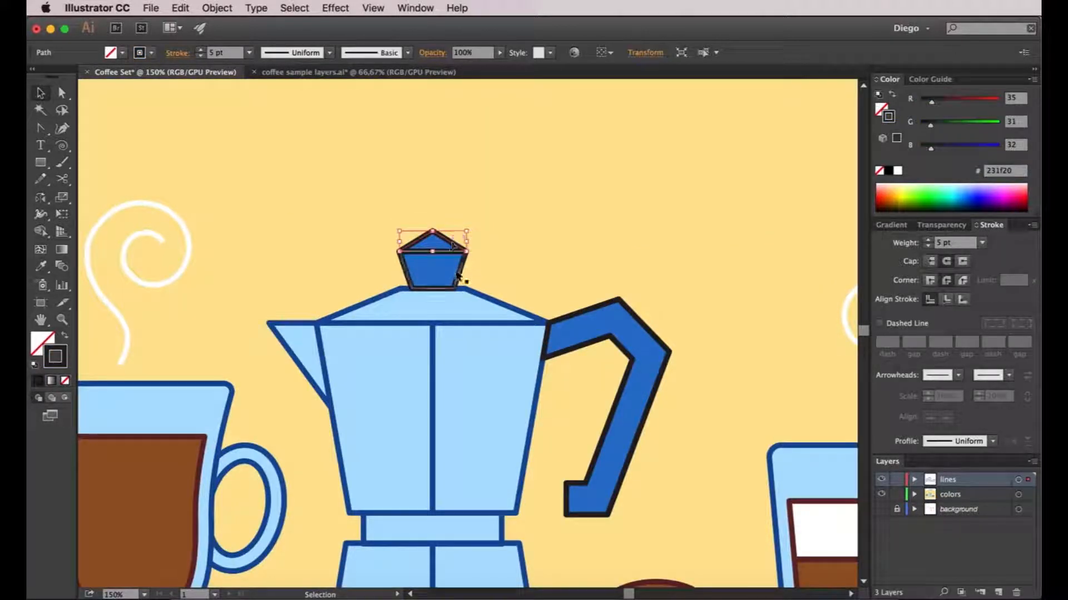
left_click(462, 270, "shift")
left_click(591, 322, "shift")
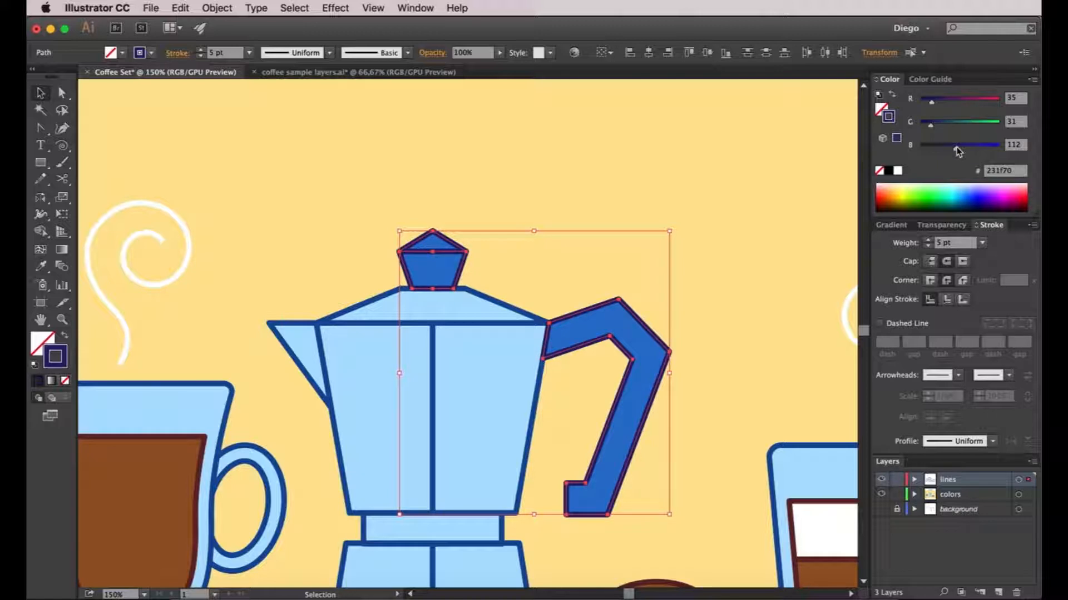
left_click_drag(936, 124, 940, 122)
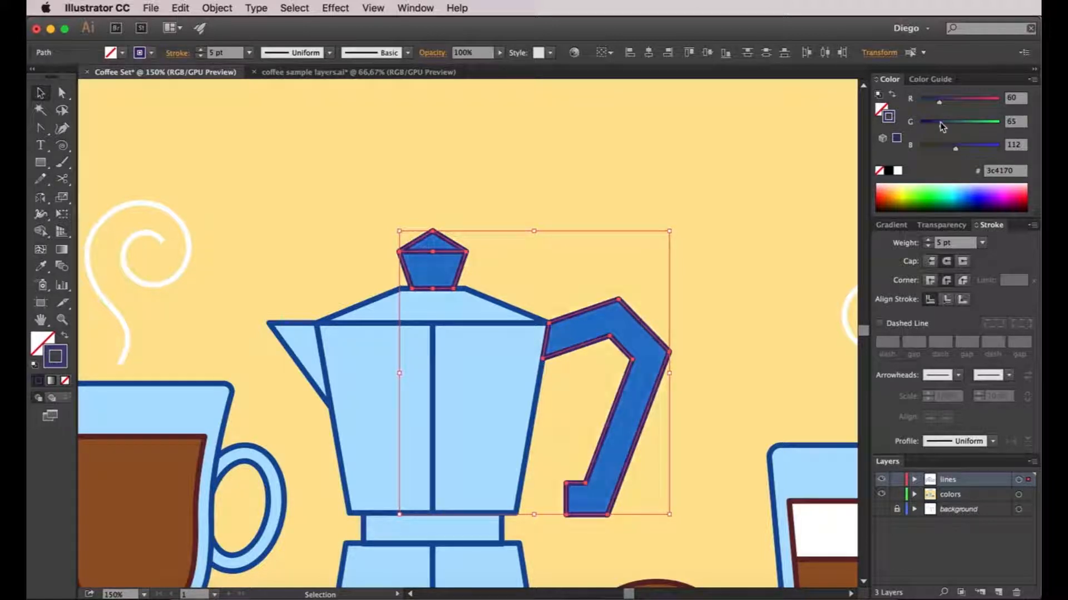
scroll(536, 272, "down", 1)
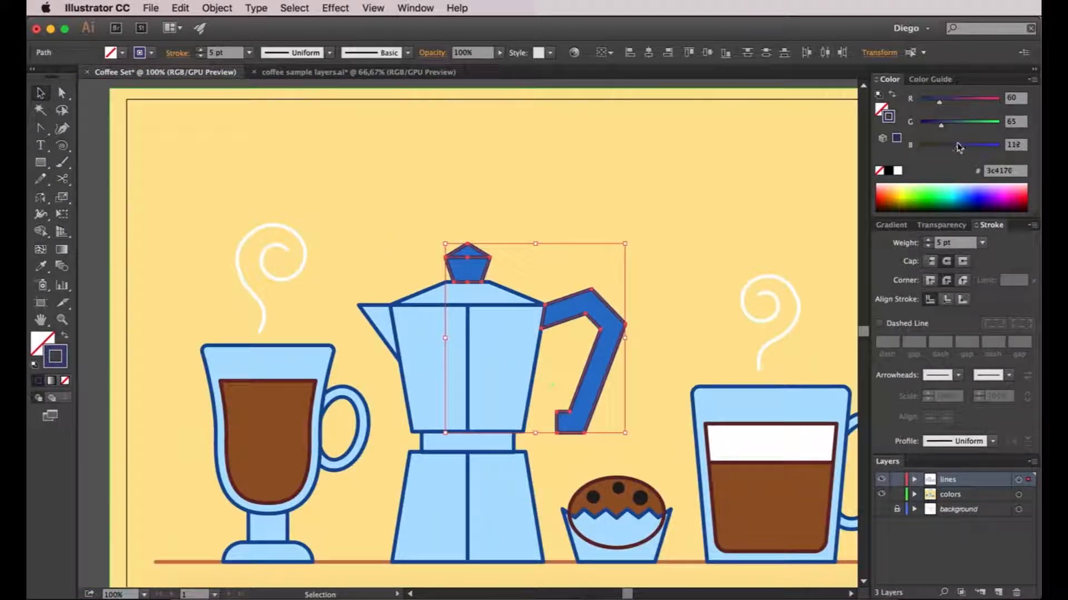
left_click(90, 236)
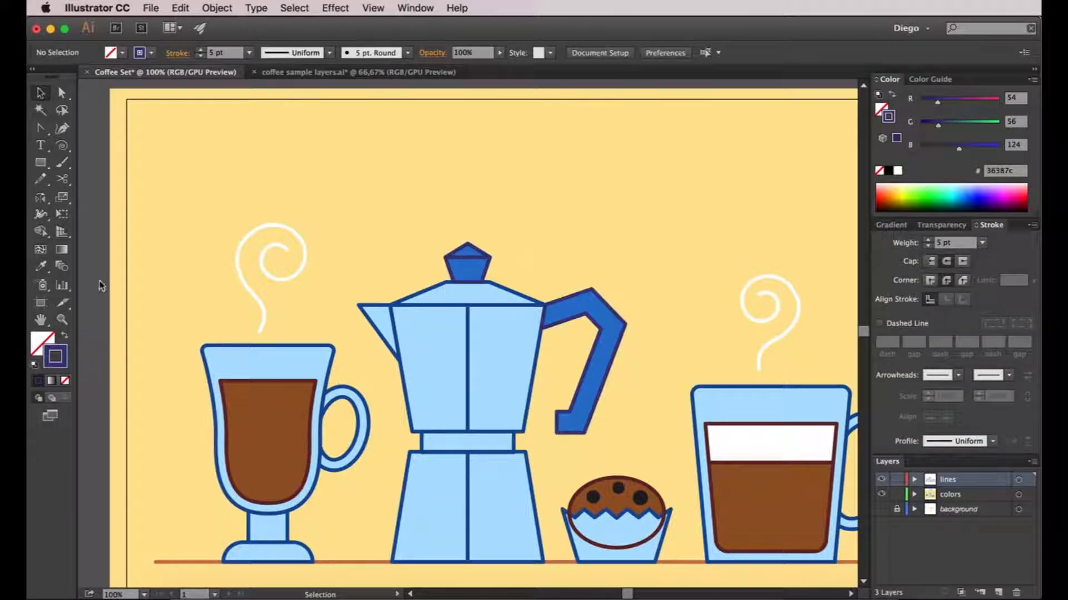
- Cut the muffin's ellipse outline at its two side anchor points with the Scissors tool and delete the lower half
left_click_drag(433, 458, 349, 343)
scroll(538, 451, "up", 2)
left_click(503, 402)
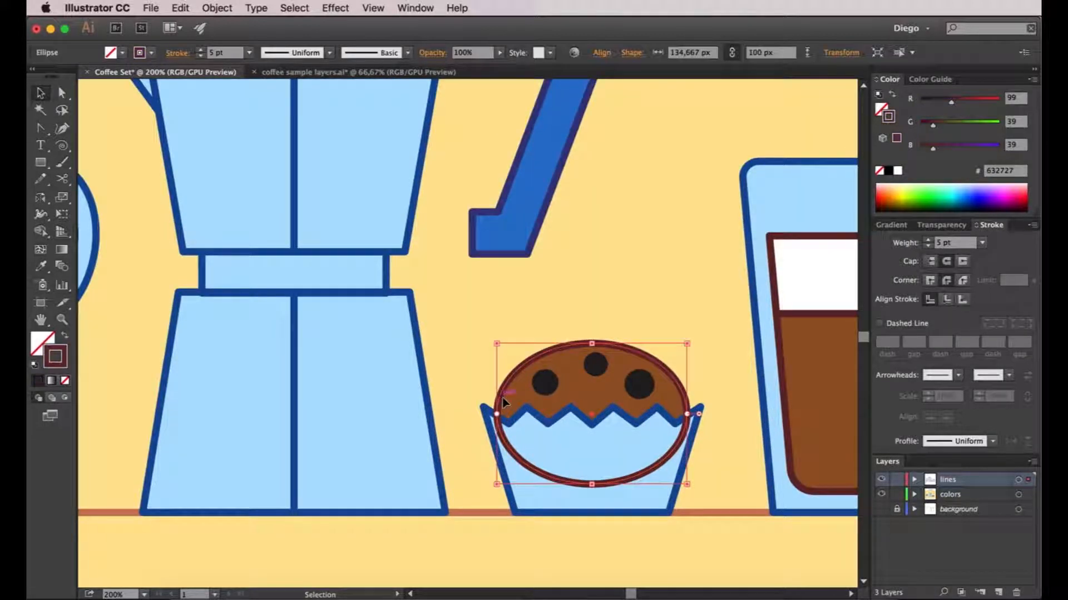
scroll(668, 434, "right", 2)
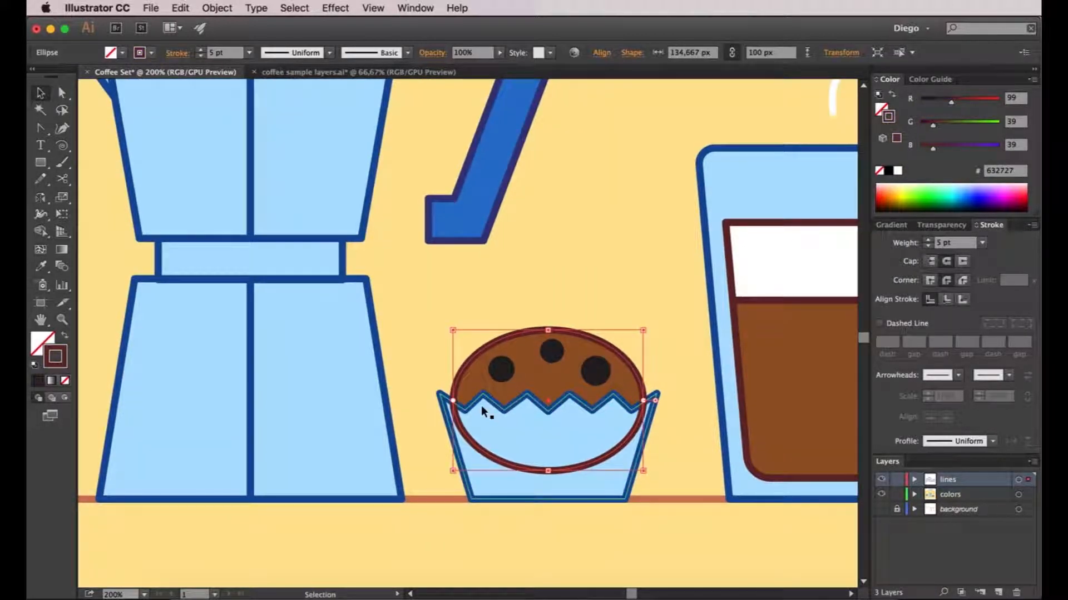
scroll(467, 410, "up", 1)
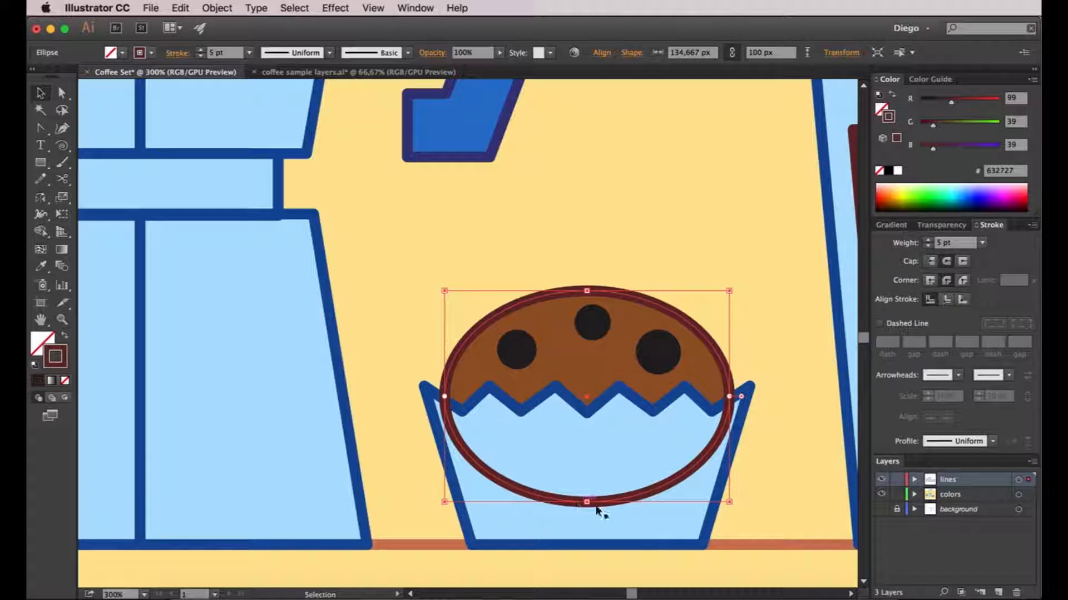
key("c")
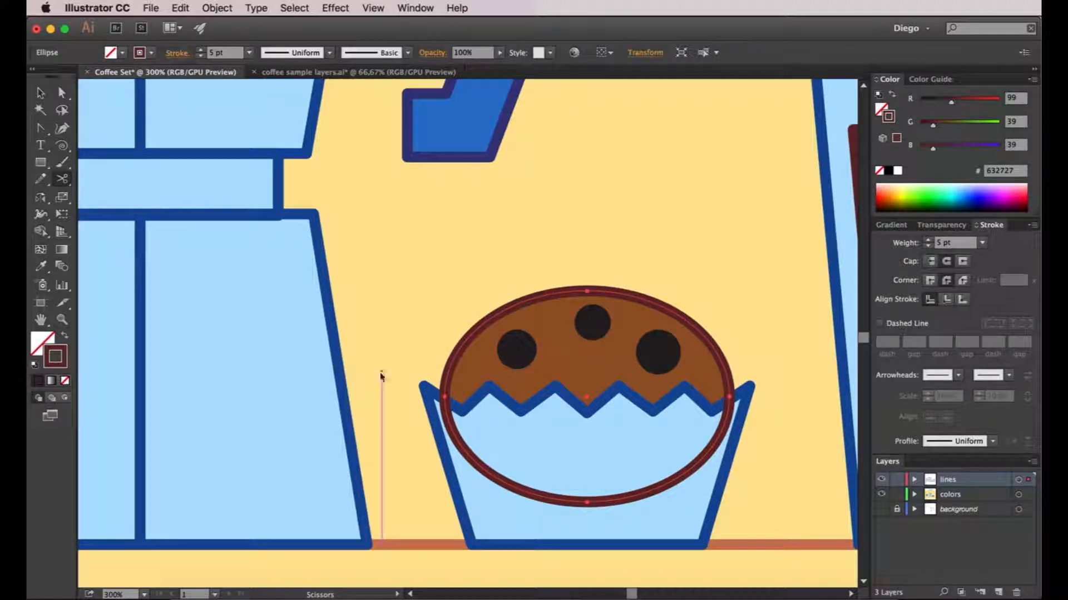
left_click(444, 397)
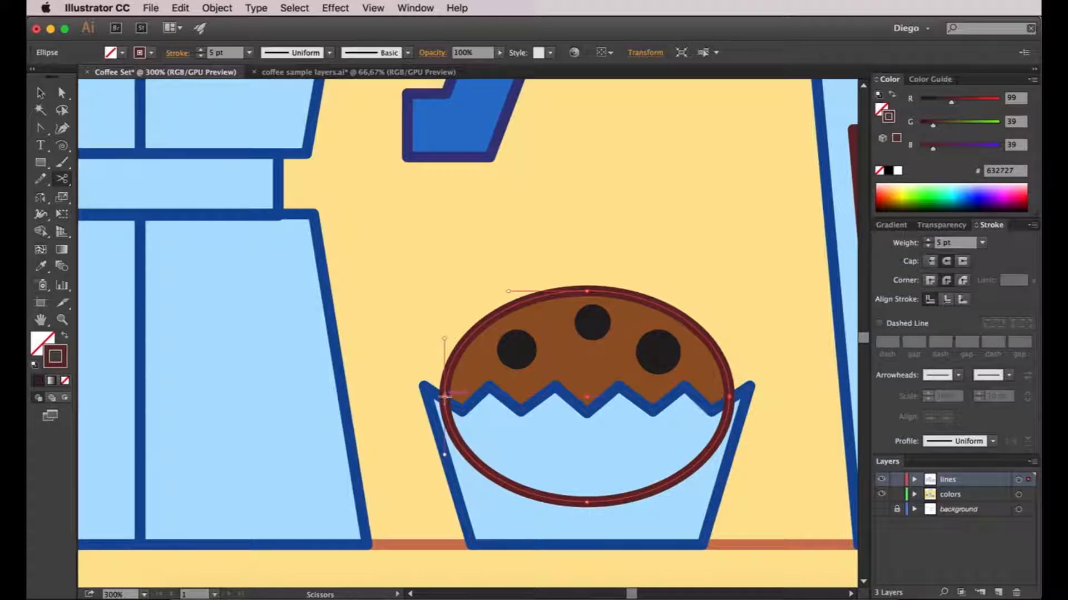
left_click(728, 397)
key("v")
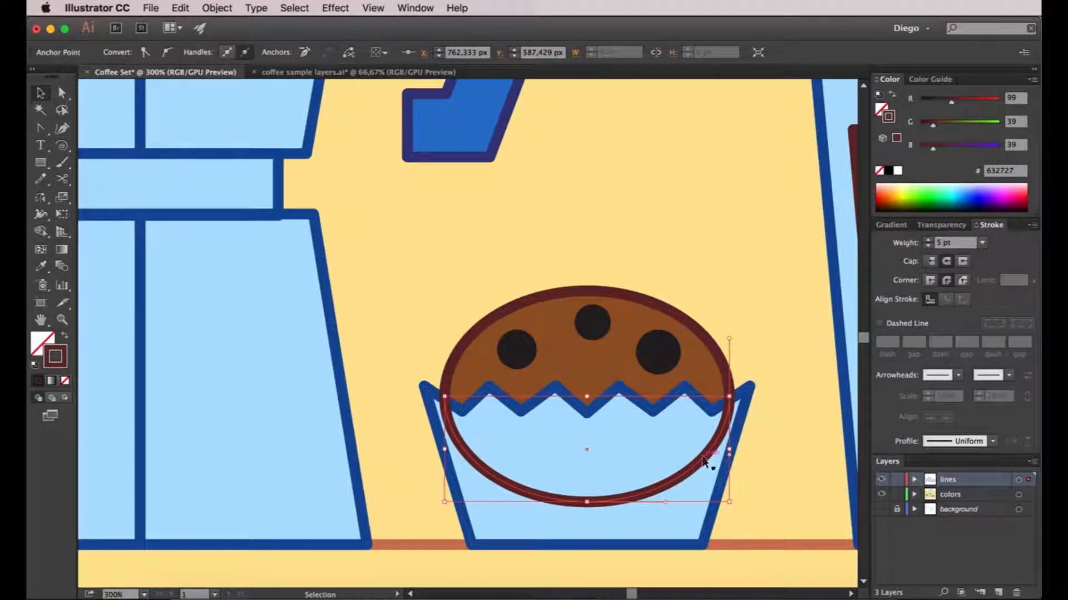
key("Delete")
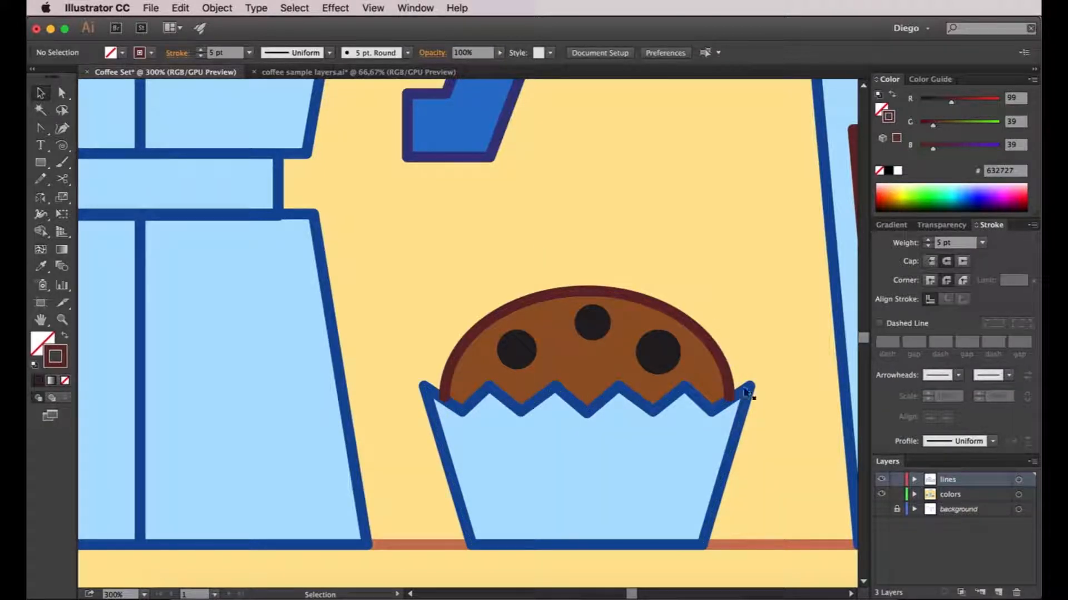
- Bring the muffin's paper cup outline to the front, over the ends of the brown muffin arc
left_click(747, 410)
left_click(217, 8)
mouse_move(234, 38)
left_click(411, 38)
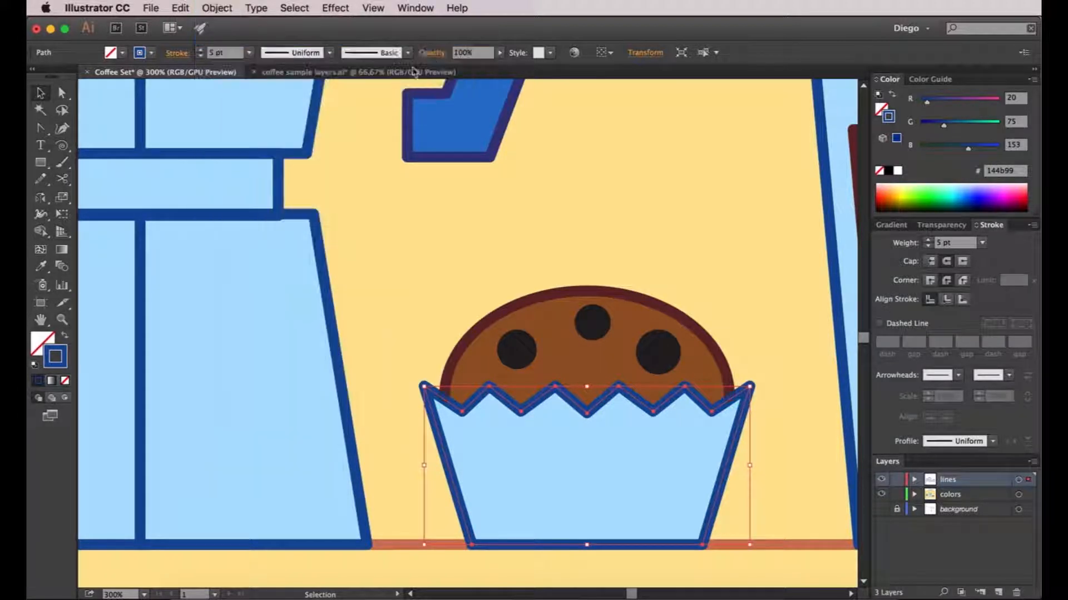
left_click(627, 280)
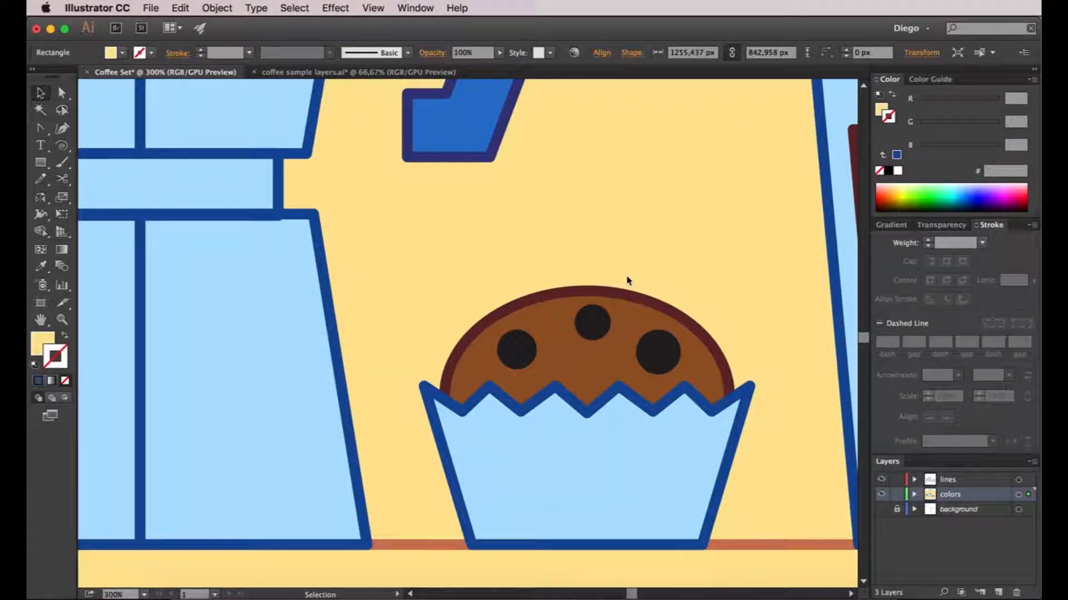
scroll(627, 277, "down", 3)
left_click(628, 527)
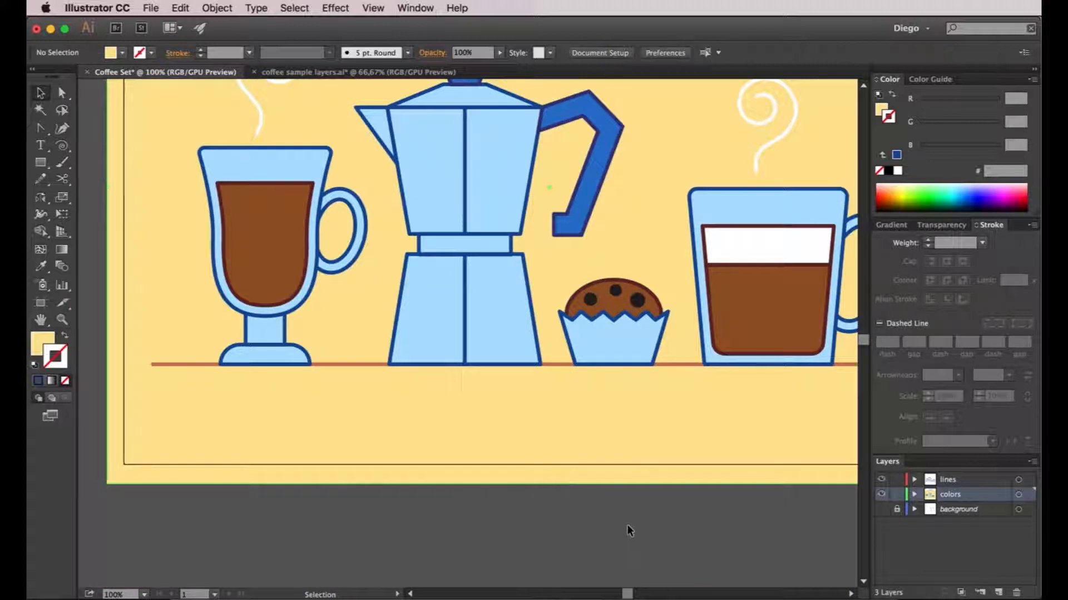
scroll(437, 253, "up", 4)
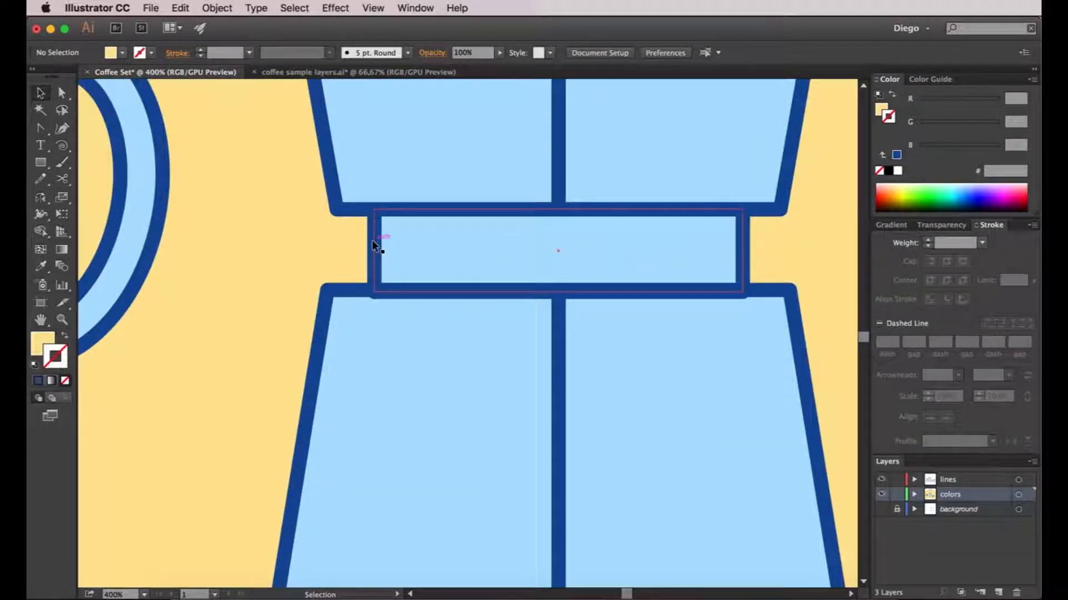
left_click(372, 245)
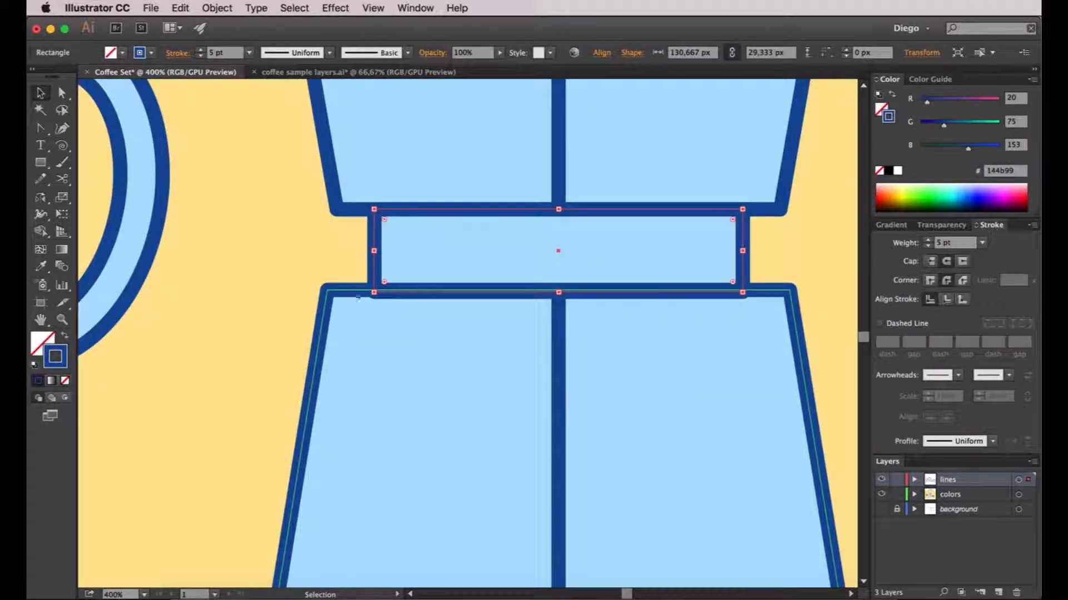
left_click(285, 300)
left_click(375, 239)
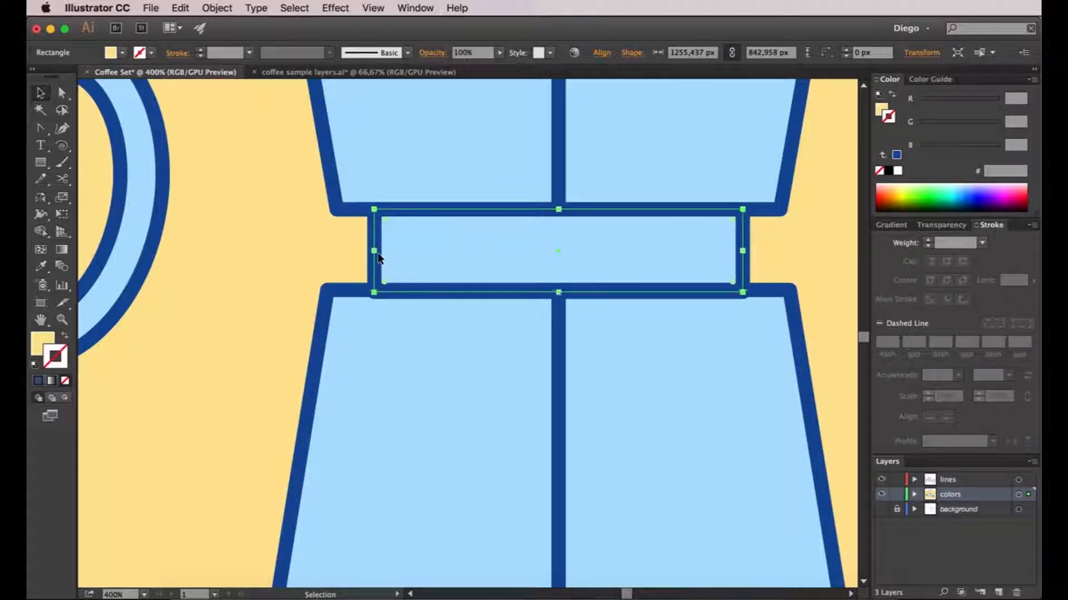
left_click_drag(558, 291, 562, 284)
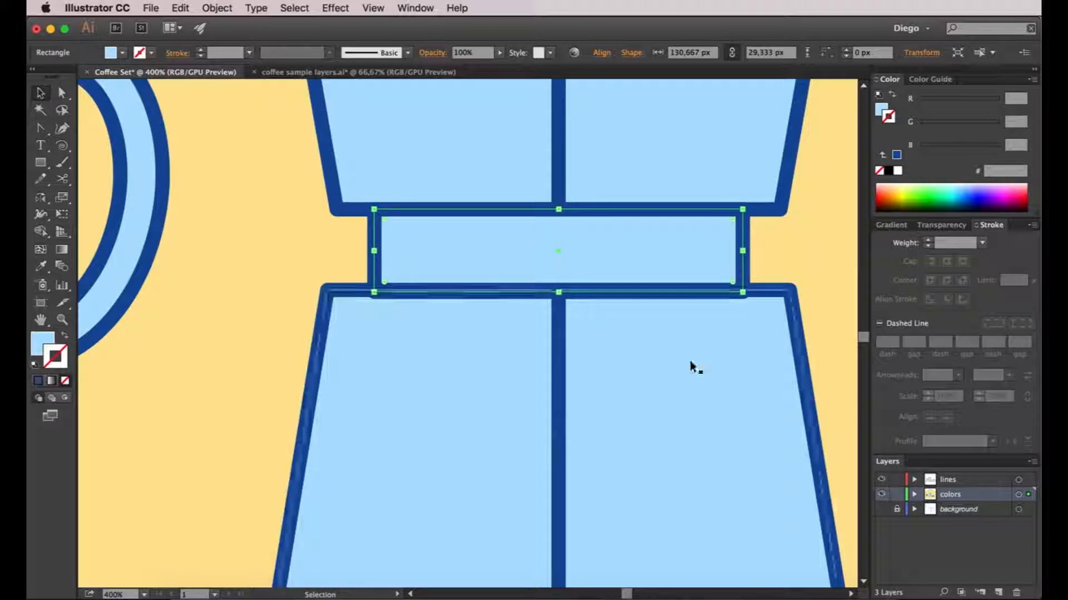
- Lock the colors layer, then shorten the coffee pot's neck outline to 28.667 px high with a 5 pt stroke
left_click(896, 495)
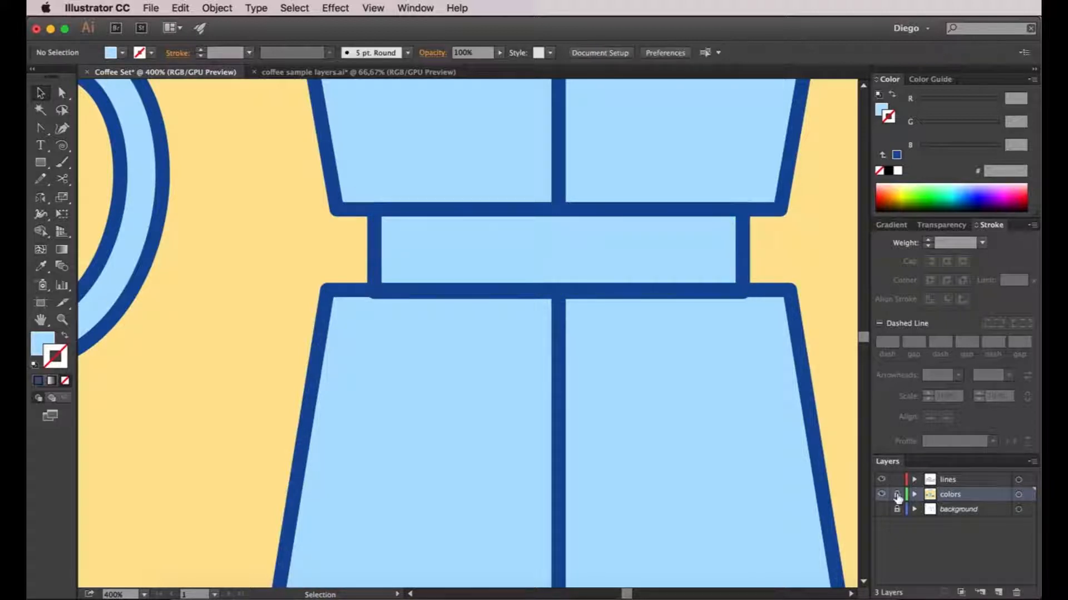
left_click(933, 484)
left_click(374, 250)
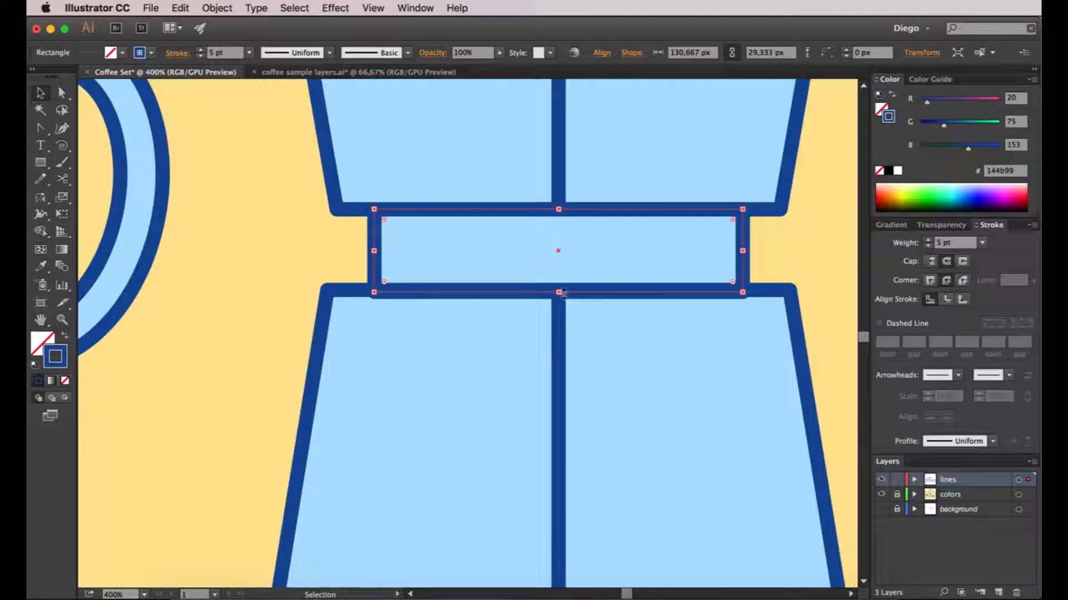
left_click_drag(559, 293, 563, 292)
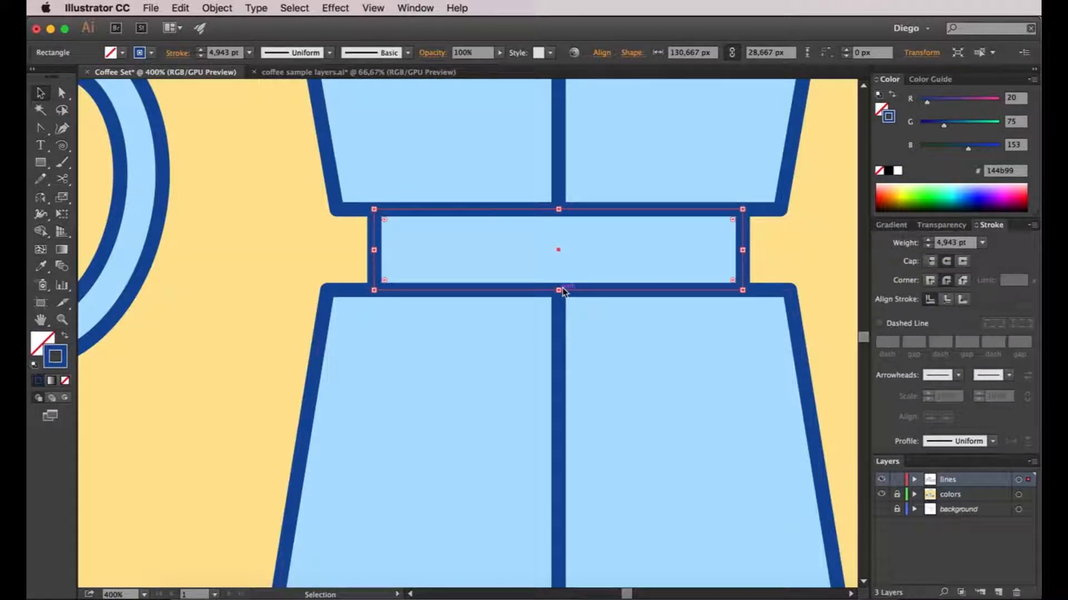
left_click(927, 239)
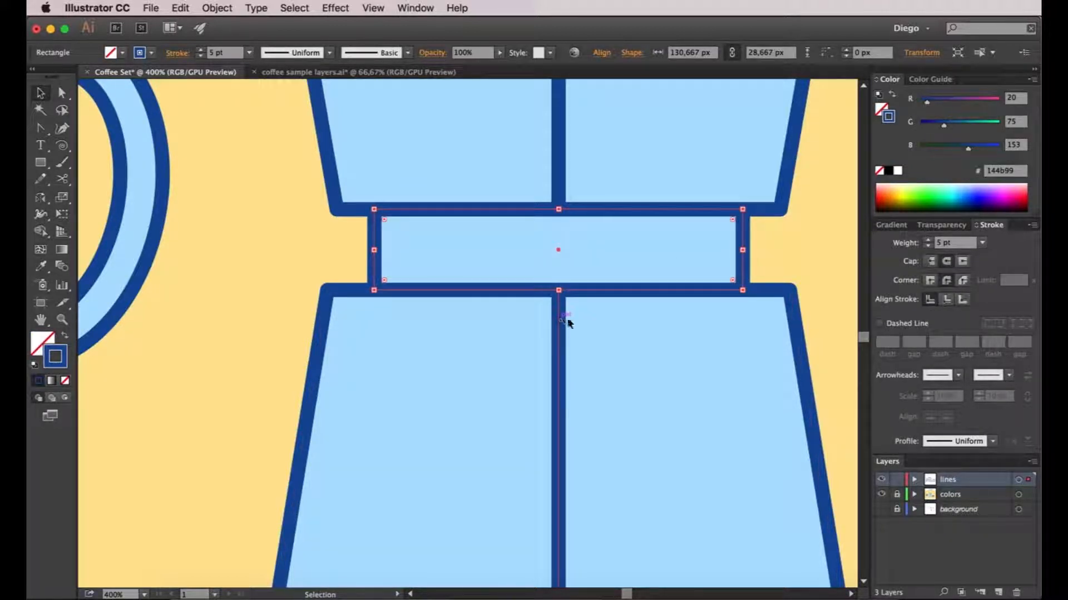
- Unite the milk and coffee outlines inside the mug into a single outline with Pathfinder
scroll(561, 323, "down", 3)
left_click_drag(467, 346, 239, 468)
left_click_drag(615, 404, 472, 303)
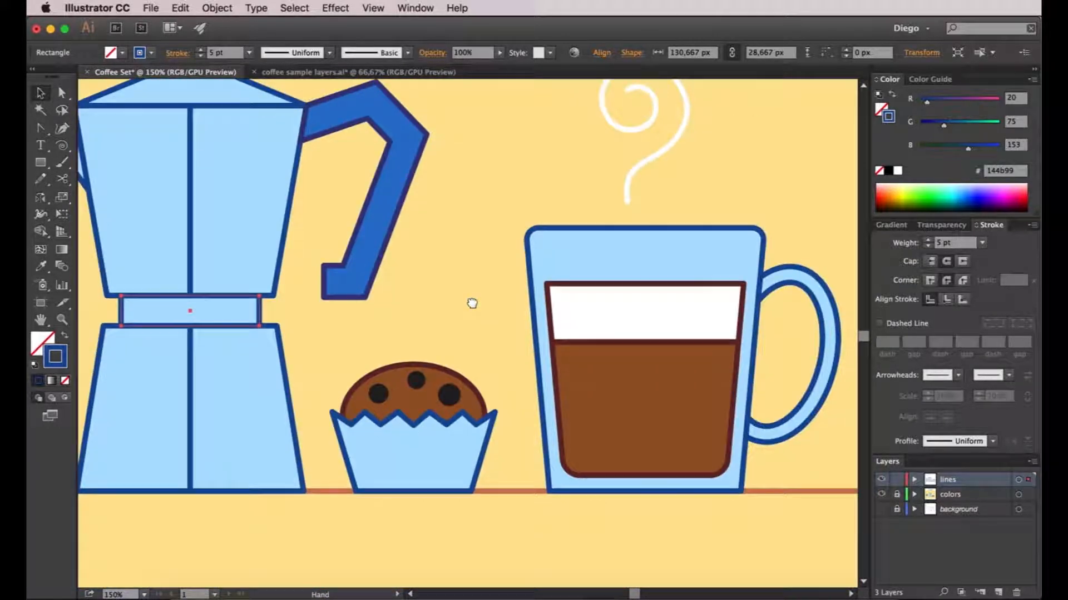
left_click(550, 308)
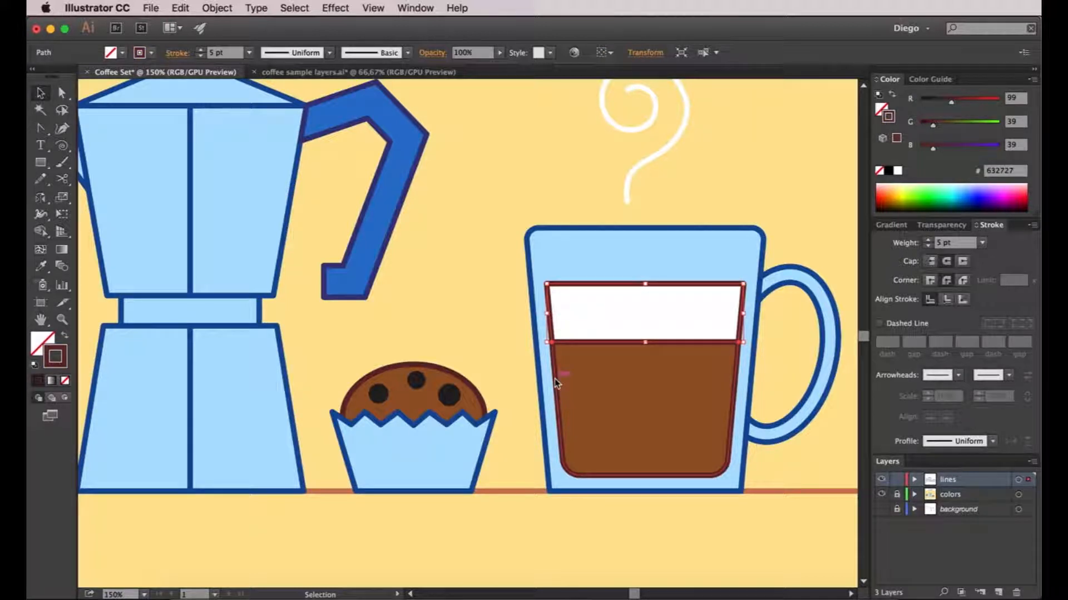
left_click(783, 339)
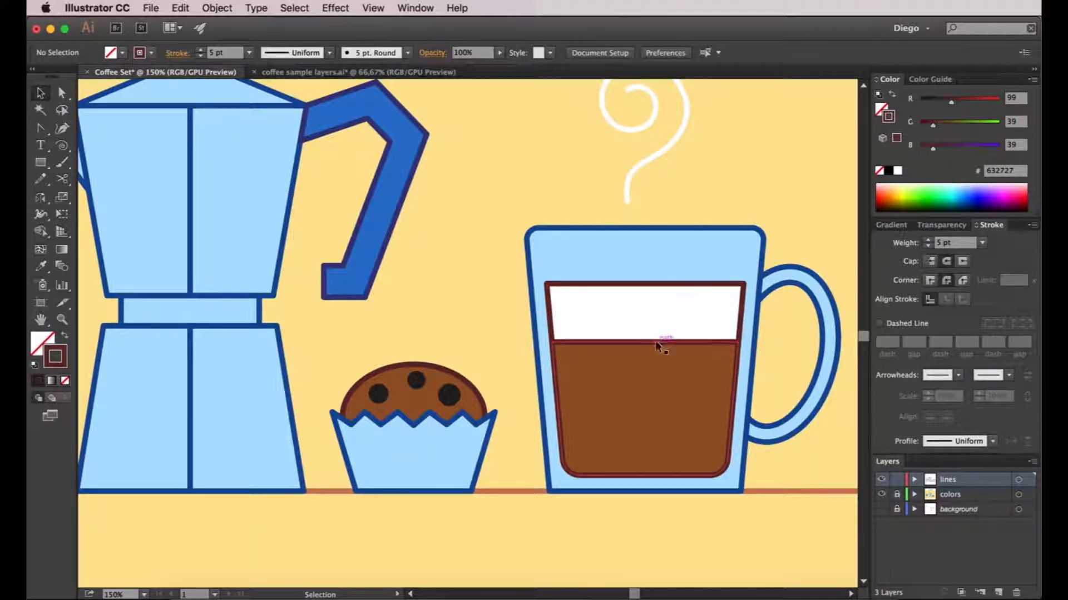
left_click(745, 299)
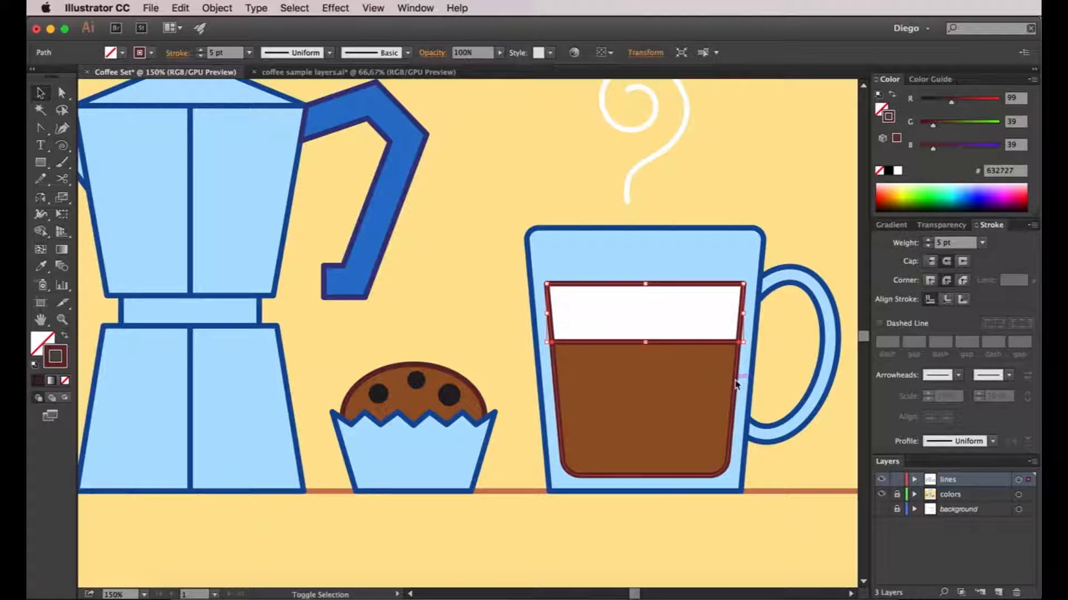
left_click(414, 7)
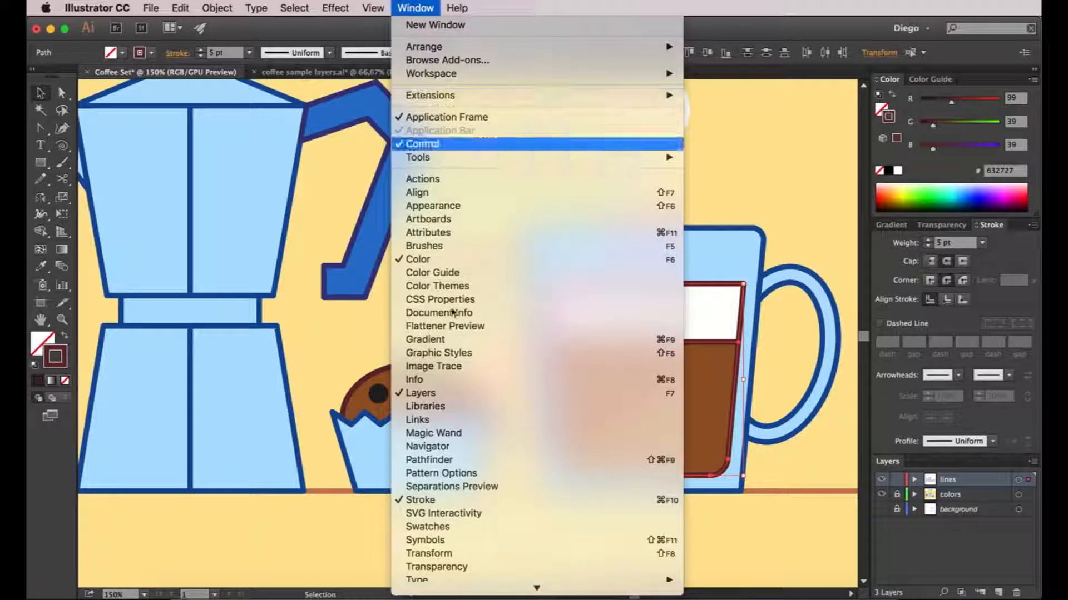
left_click(439, 459)
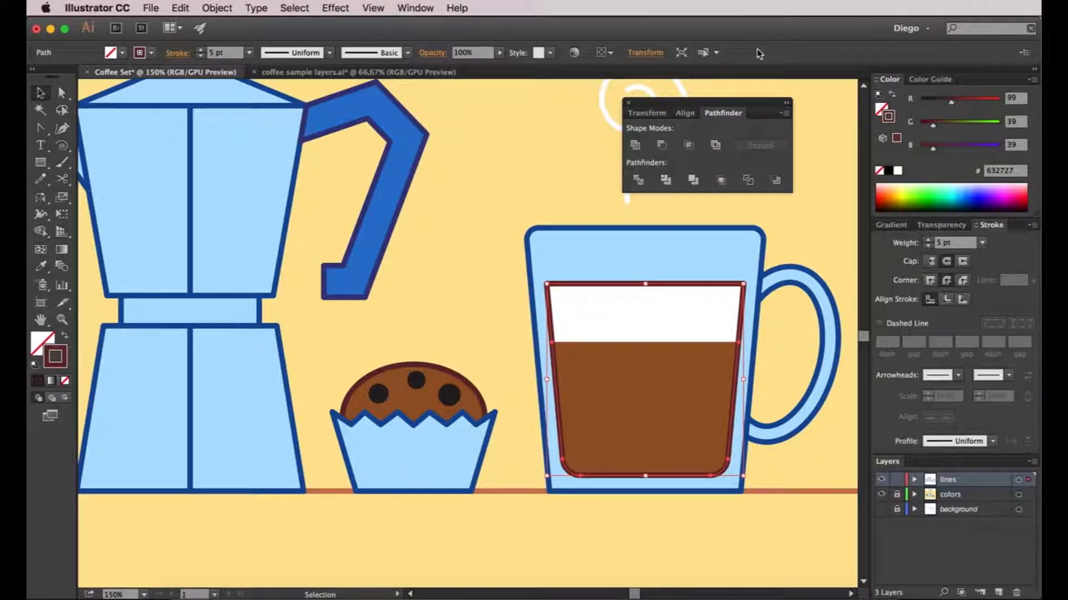
- Deselect the united mug drink outline and close the Pathfinder panel
key("super+minus")
key("super+minus")
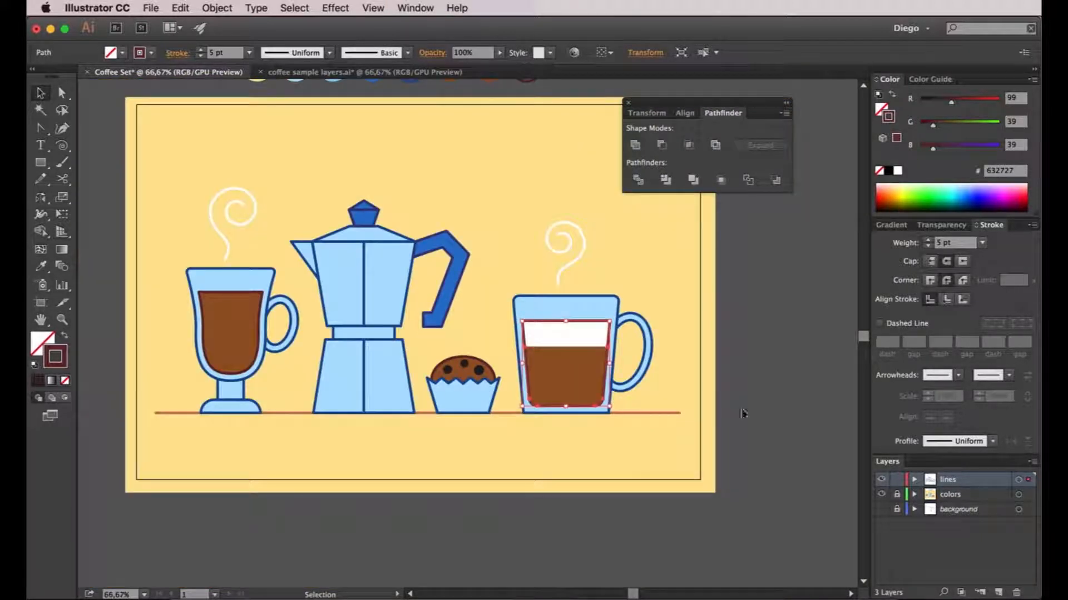
left_click(743, 415)
key("space")
left_click_drag(350, 503, 377, 507)
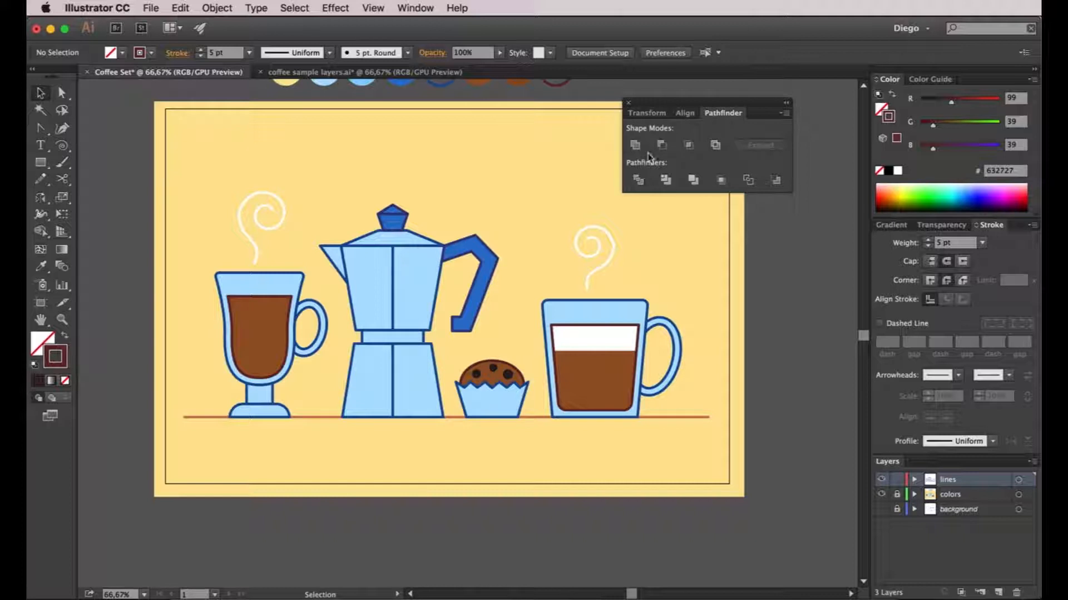
left_click(629, 104)
key("space")
left_click_drag(274, 517, 356, 519)
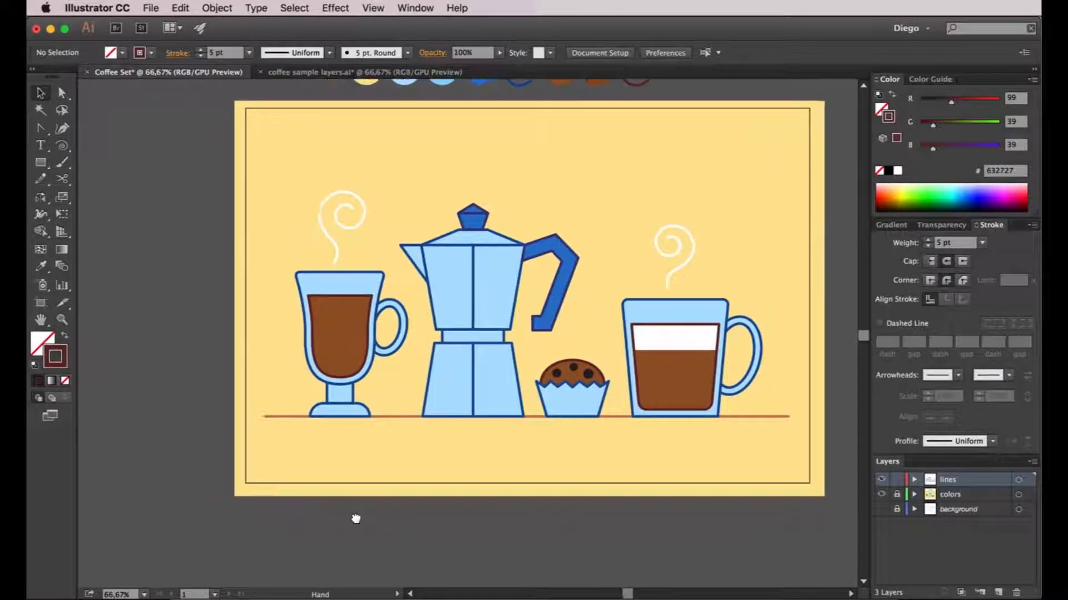
- Isolate the glass stem's outline, cut it at its two upper corners with the Scissors tool and delete the curved top segment
scroll(345, 410, "up", 3)
left_click(366, 400)
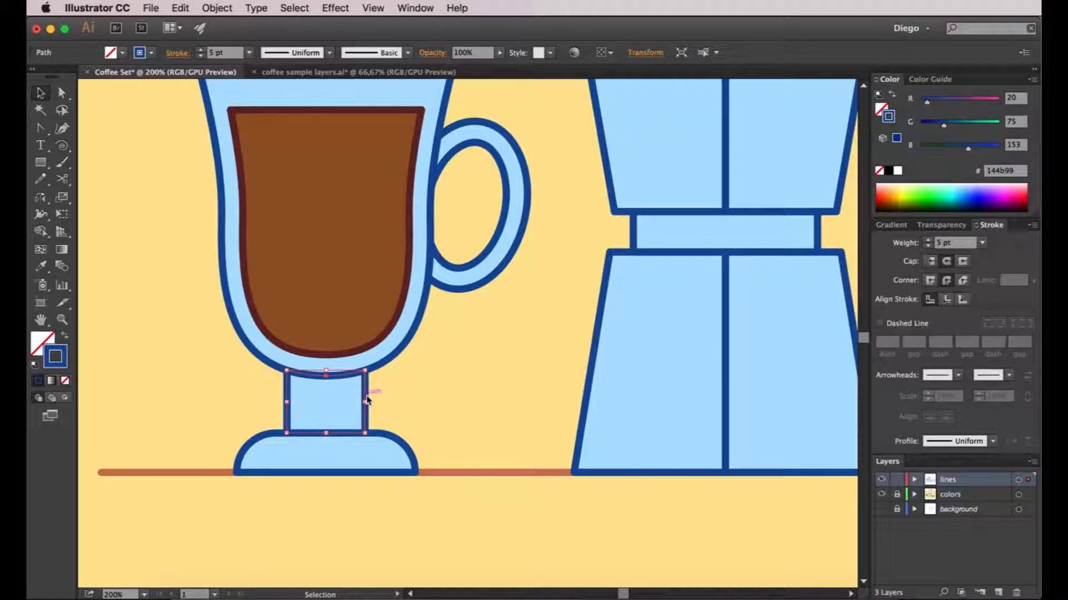
key("space")
left_click_drag(365, 383, 447, 383)
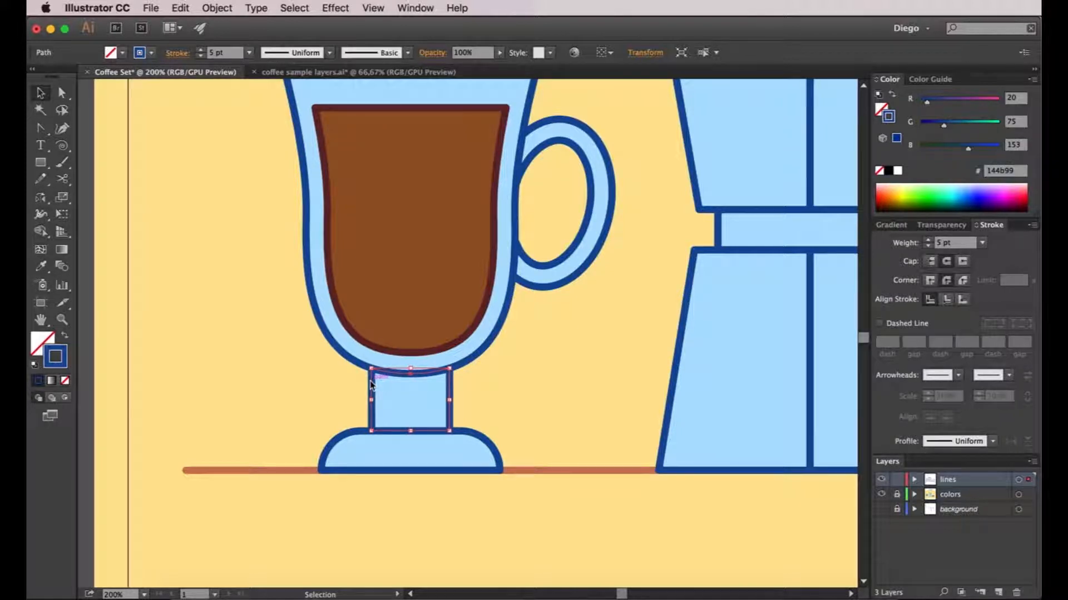
double_click(372, 385)
left_click(416, 408)
key("a")
key("c")
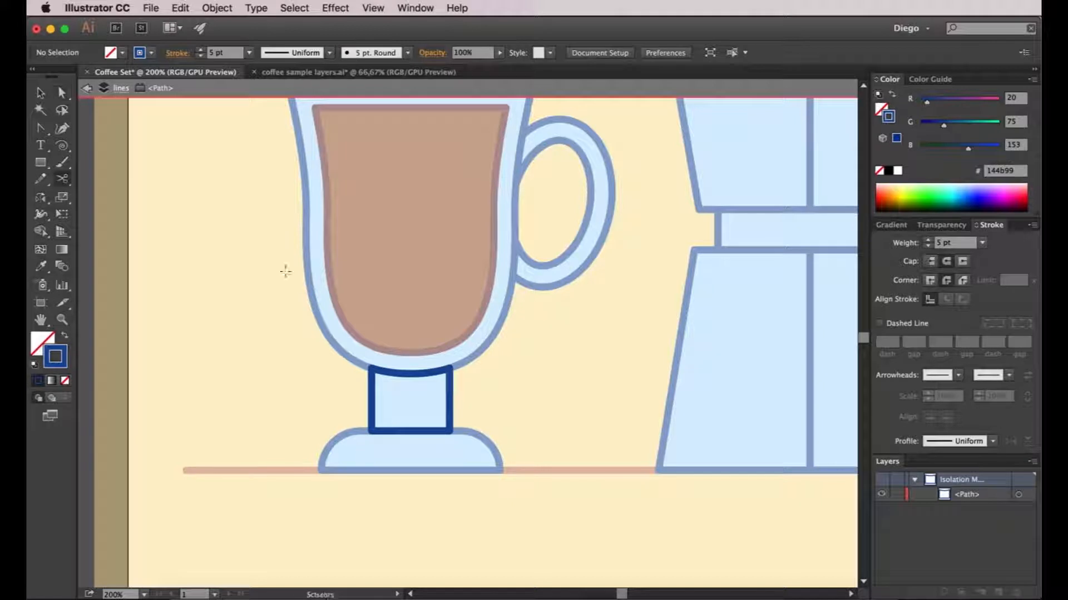
left_click(371, 369)
left_click(450, 369)
key("a")
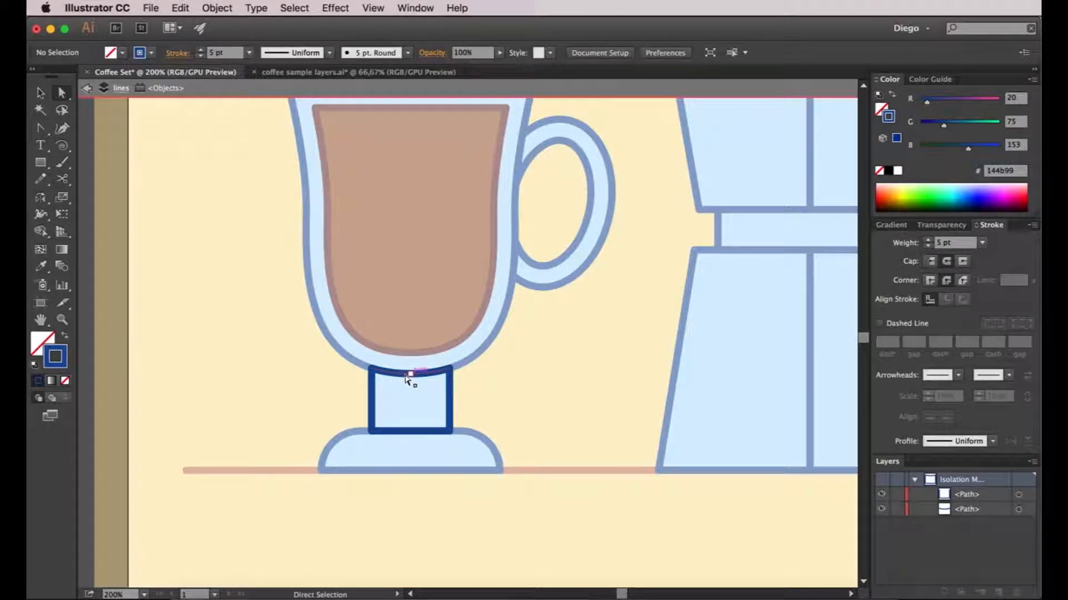
left_click(416, 373)
key("Delete")
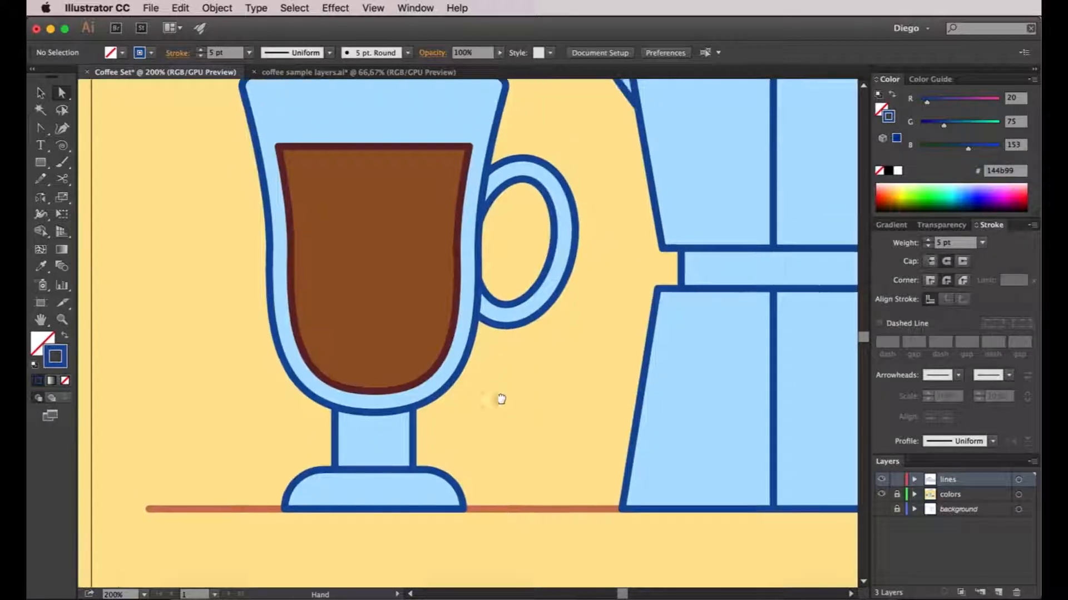
- Isolate the glass handle's outline, cut it at its two lower end anchors and delete the short segment between them
key("v")
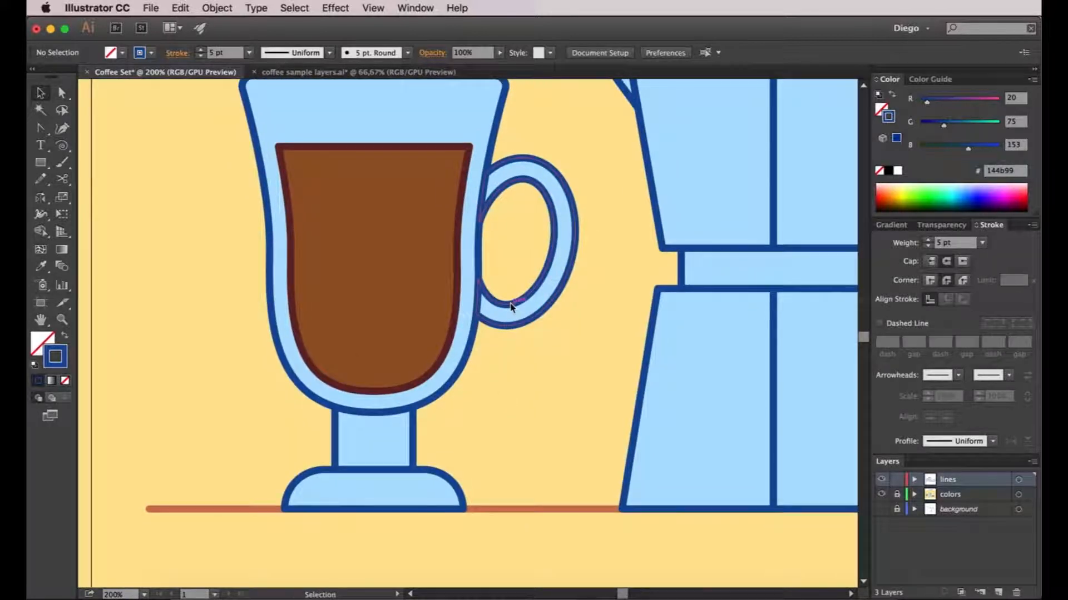
double_click(509, 320)
key("c")
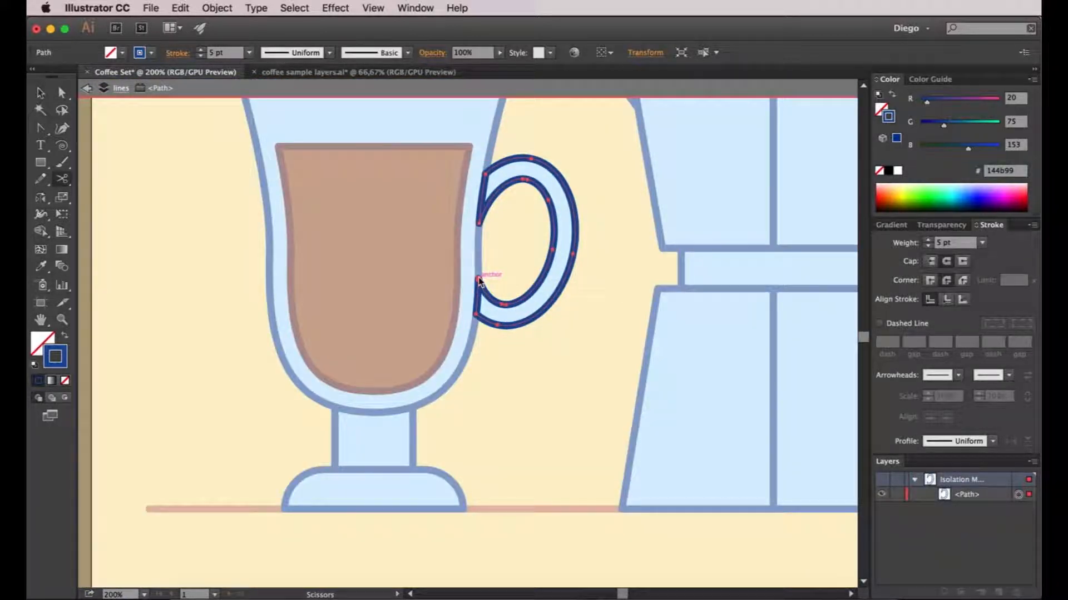
left_click(479, 278)
left_click(475, 315)
key("a")
left_click(478, 296)
key("Delete")
key("Delete")
- Cut the glass handle's outline at its upper end anchors, delete the segment against the glass and exit isolation mode
key("v")
left_click(487, 175)
key("c")
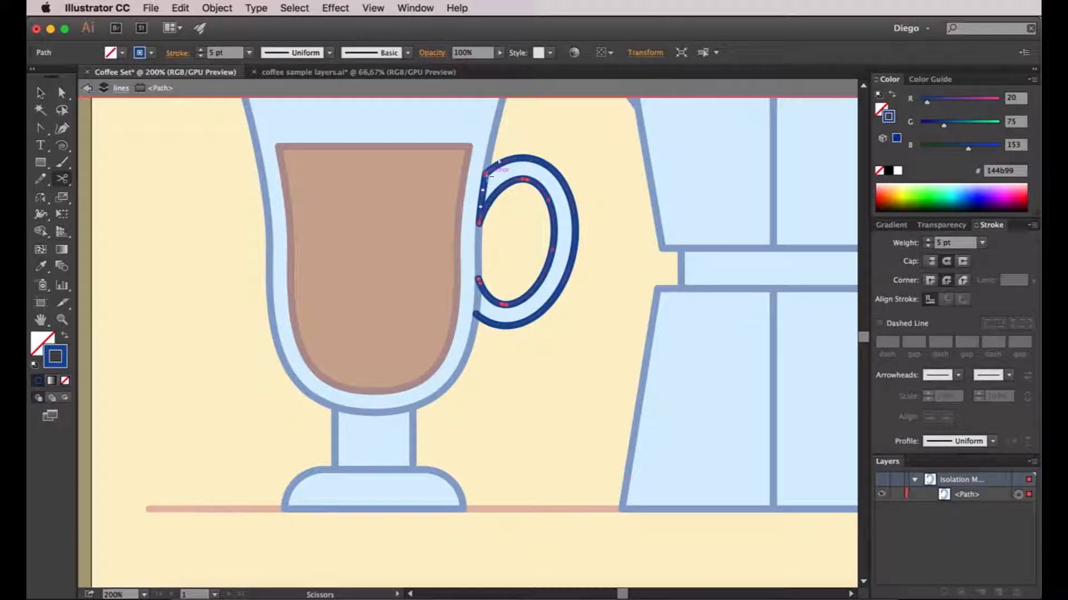
left_click(486, 174)
key("a")
left_click(482, 192)
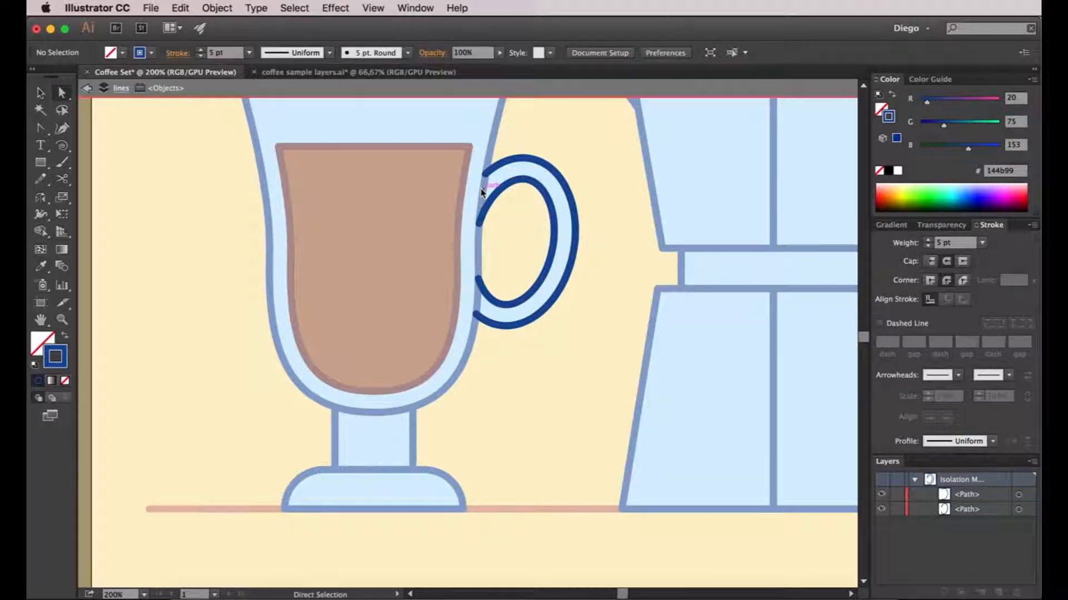
scroll(504, 226, "down", 2)
double_click(523, 288)
- Isolate the mug handle's outline, cut it at its two upper end anchors and delete the segment against the mug
left_click_drag(672, 304, 333, 332)
left_click_drag(632, 281, 521, 272)
key("v")
double_click(581, 251)
scroll(579, 251, "up", 3)
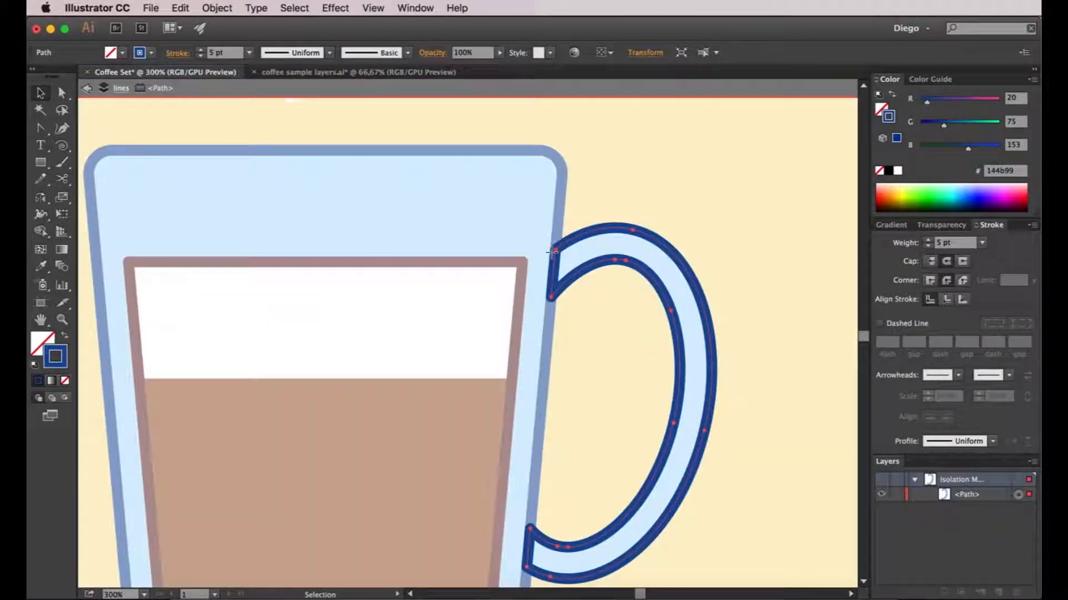
left_click(552, 251)
left_click(550, 297)
key("a")
left_click(555, 276)
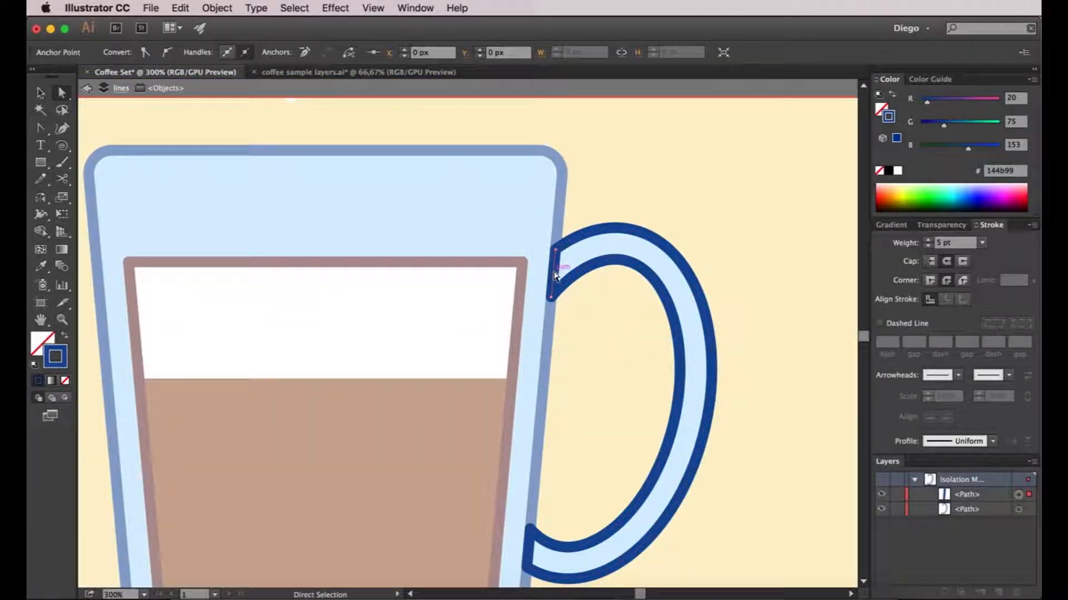
key("Delete")
- Cut the mug handle's outline at its lower end anchors, delete the joining segment and exit isolation mode
scroll(545, 245, "down", 3)
key("c")
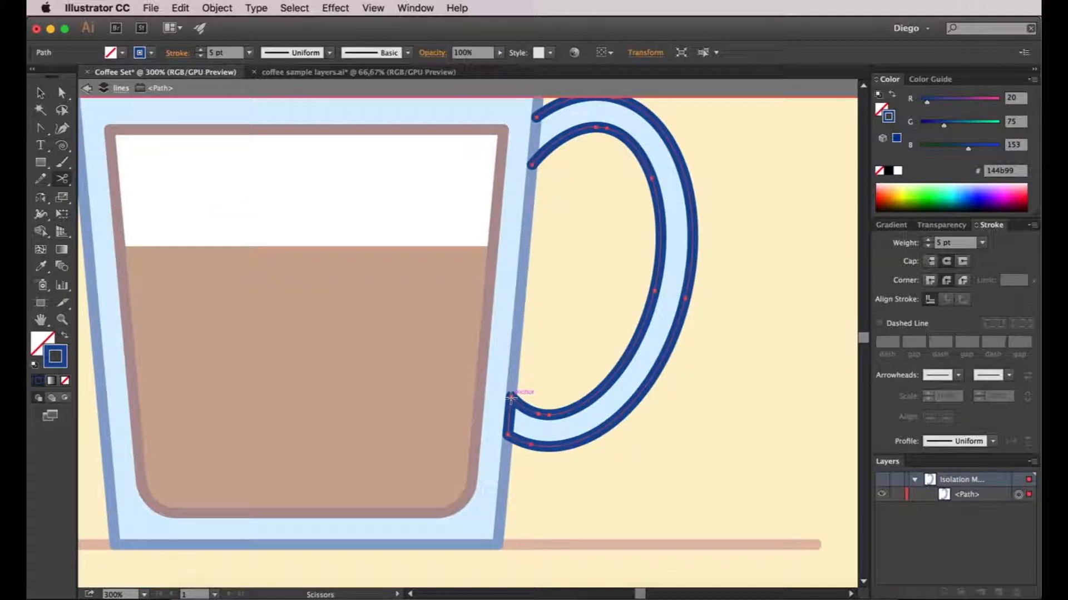
left_click(511, 398)
key("a")
left_click(512, 416)
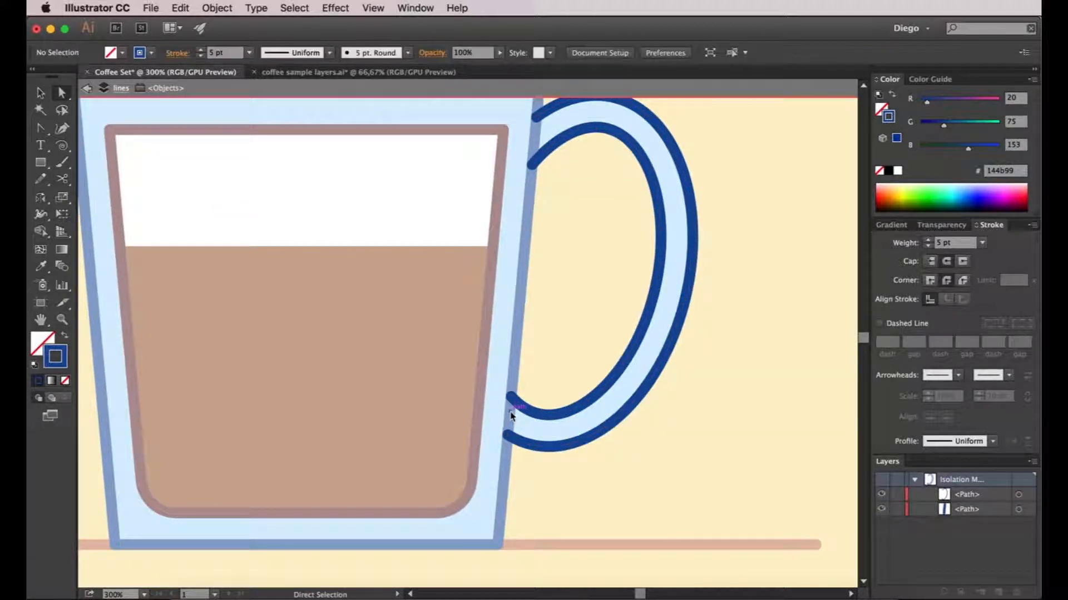
scroll(511, 423, "down", 2)
double_click(755, 417)
- Delete the black outlines of the muffin's three chocolate chips from the lines layer
scroll(723, 416, "down", 2)
left_click_drag(412, 479, 466, 473)
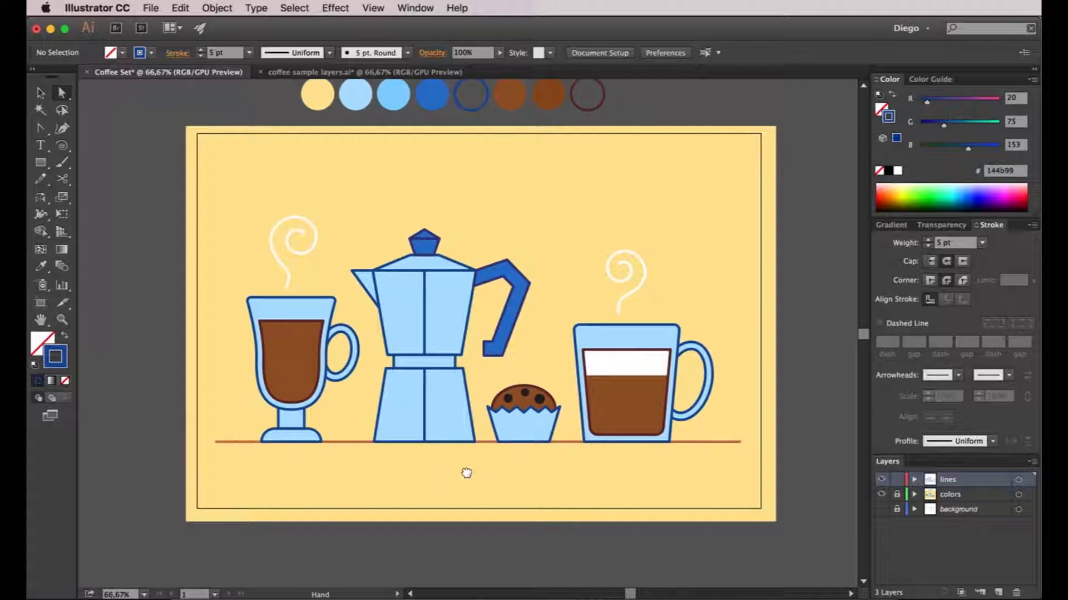
scroll(515, 398, "up", 3)
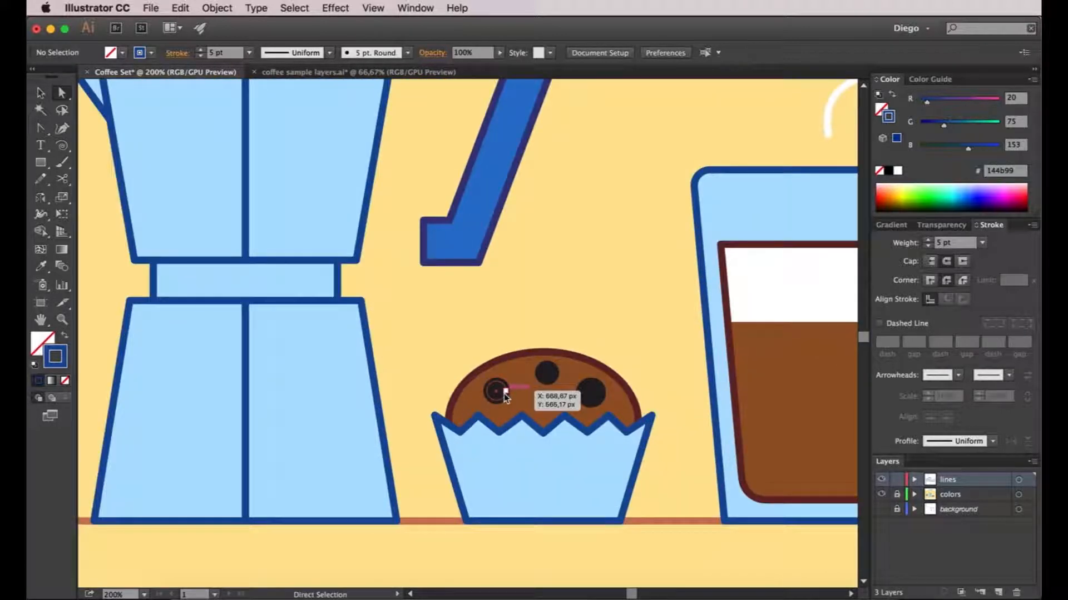
left_click(496, 389)
left_click(548, 382, "shift")
left_click(592, 402, "shift")
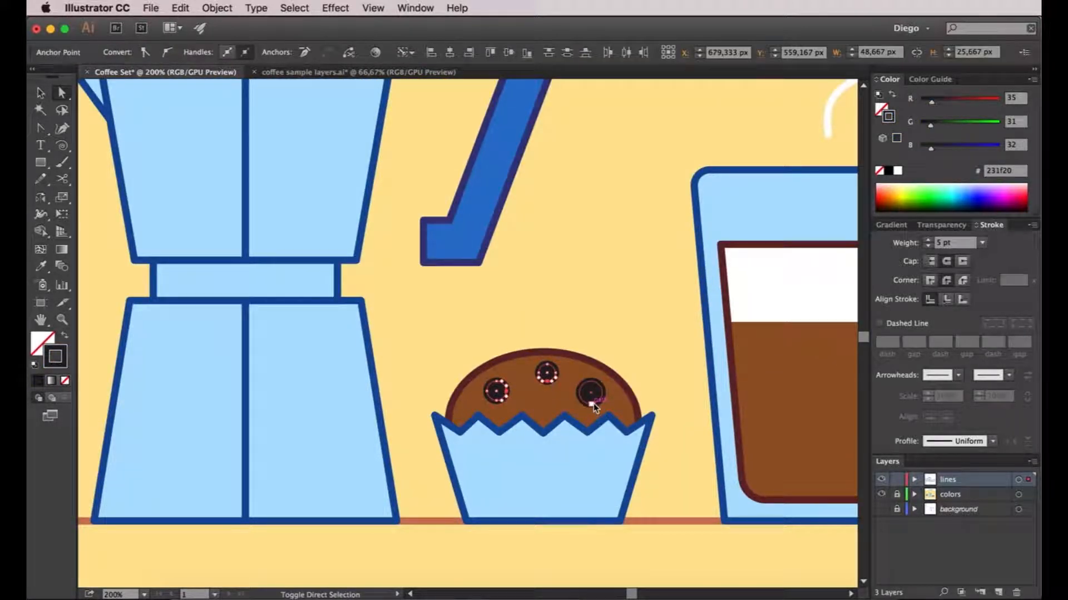
left_click(676, 449)
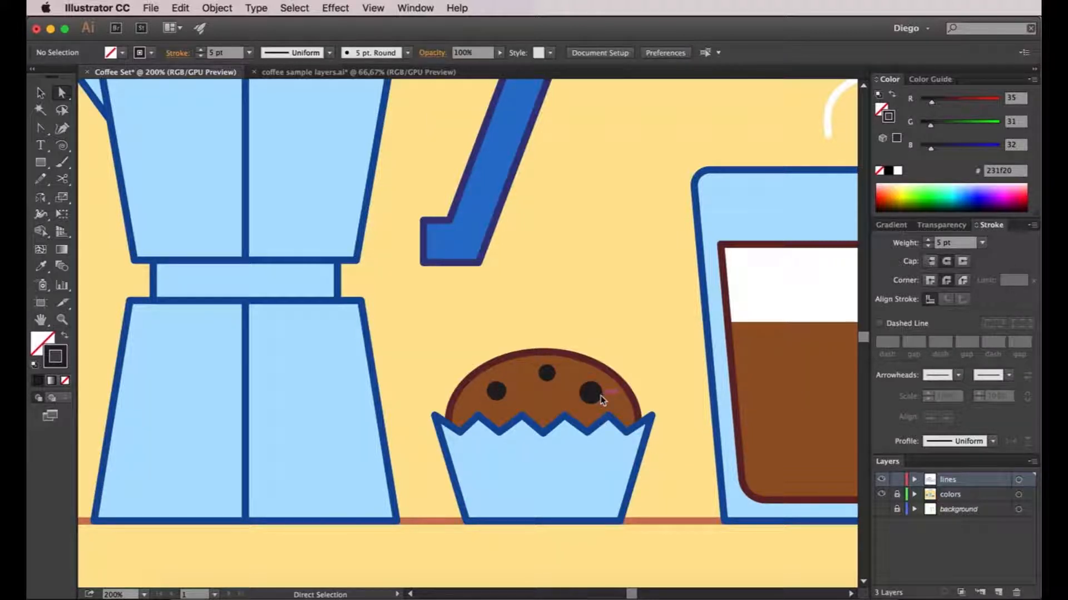
- Unlock the colors layer and fill the three chocolate chips with the muffin outline's dark maroon, 632727, without a stroke
left_click(896, 494)
left_click(496, 392)
left_click(546, 373, "shift")
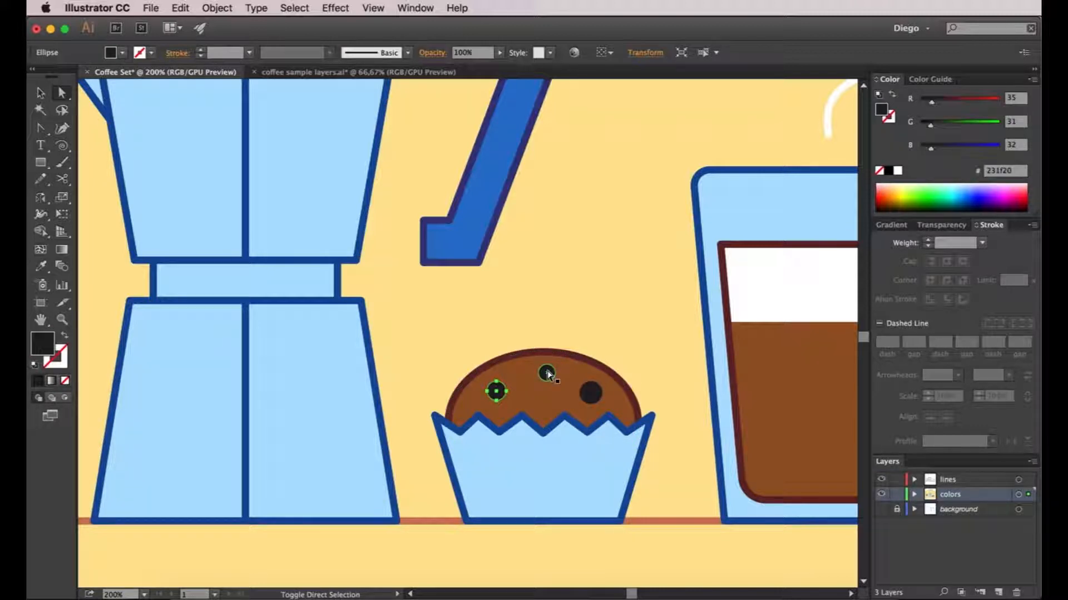
left_click(590, 393, "shift")
key("i")
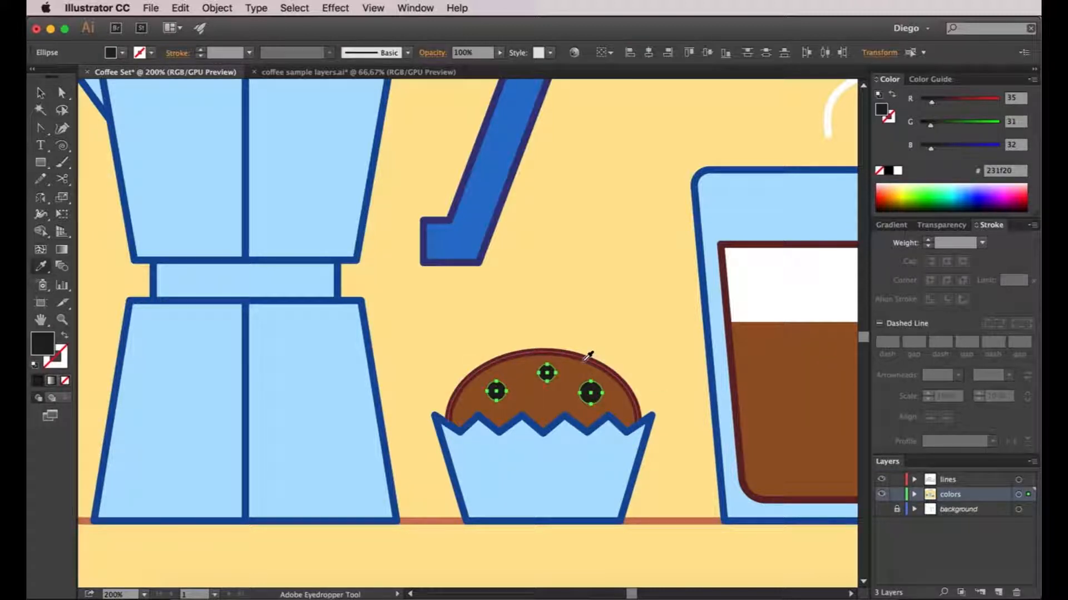
left_click(589, 363)
key("a")
scroll(700, 347, "down", 2)
left_click(588, 575)
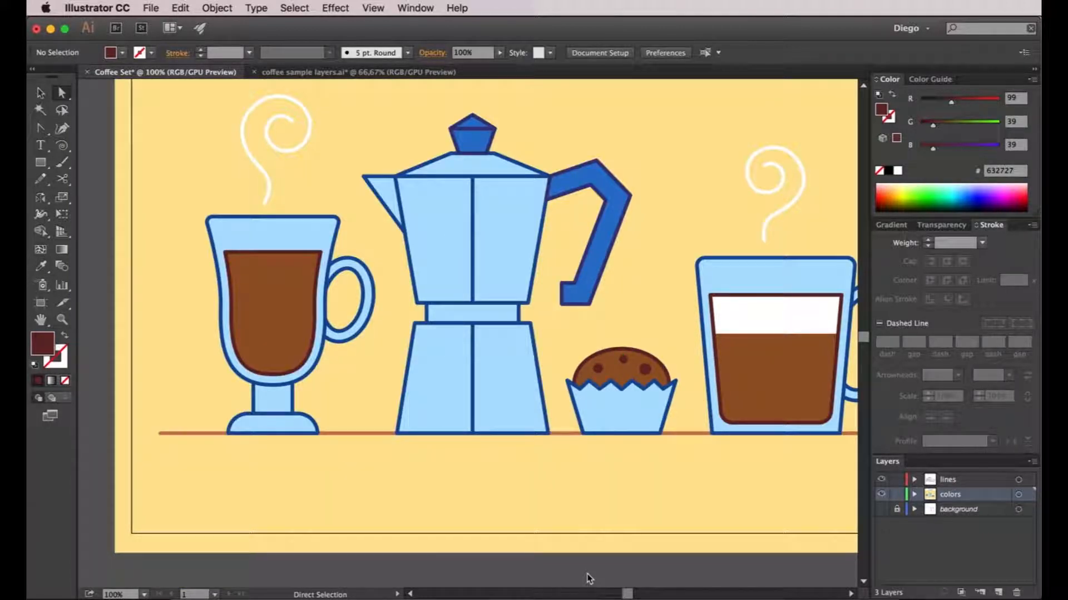
- Lock the lines layer and reopen the Pathfinder panel, placing it clear of the artwork
scroll(457, 420, "down", 1)
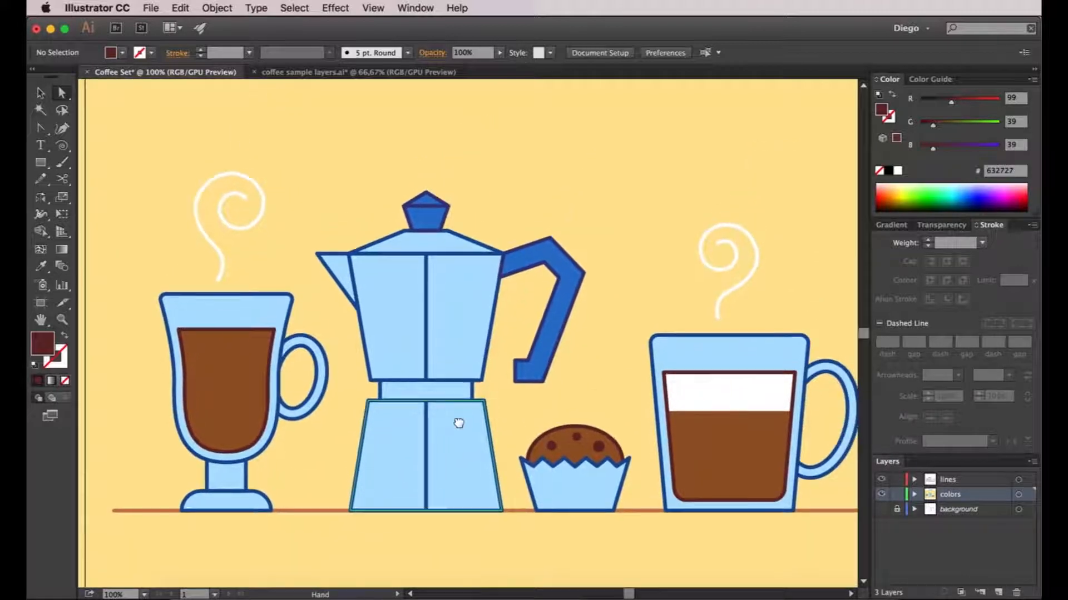
left_click(897, 480)
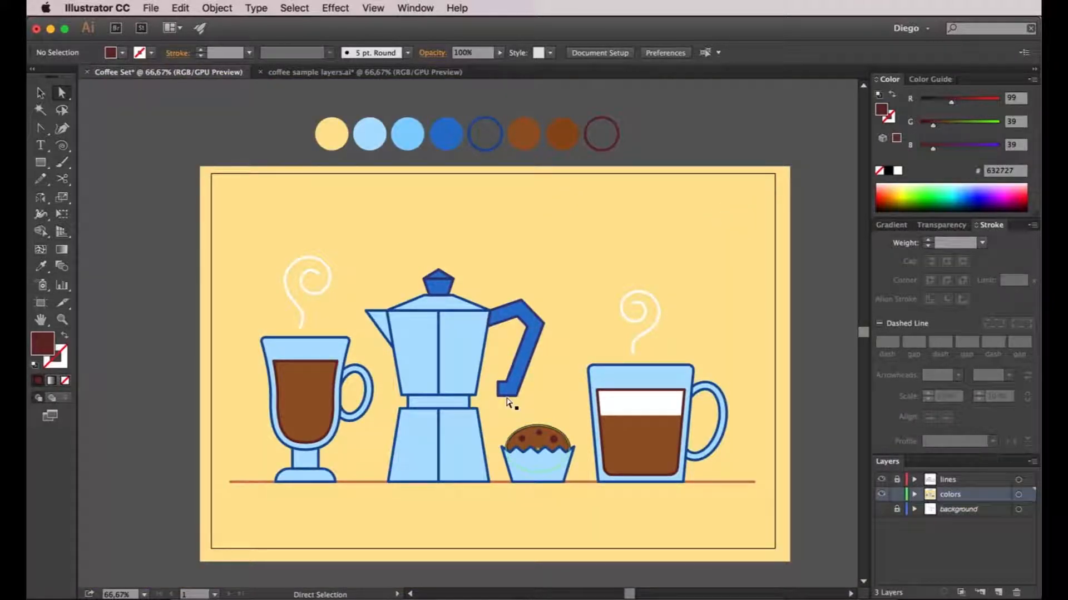
scroll(339, 360, "up", 1)
scroll(338, 359, "down", 1)
left_click_drag(319, 359, 419, 363)
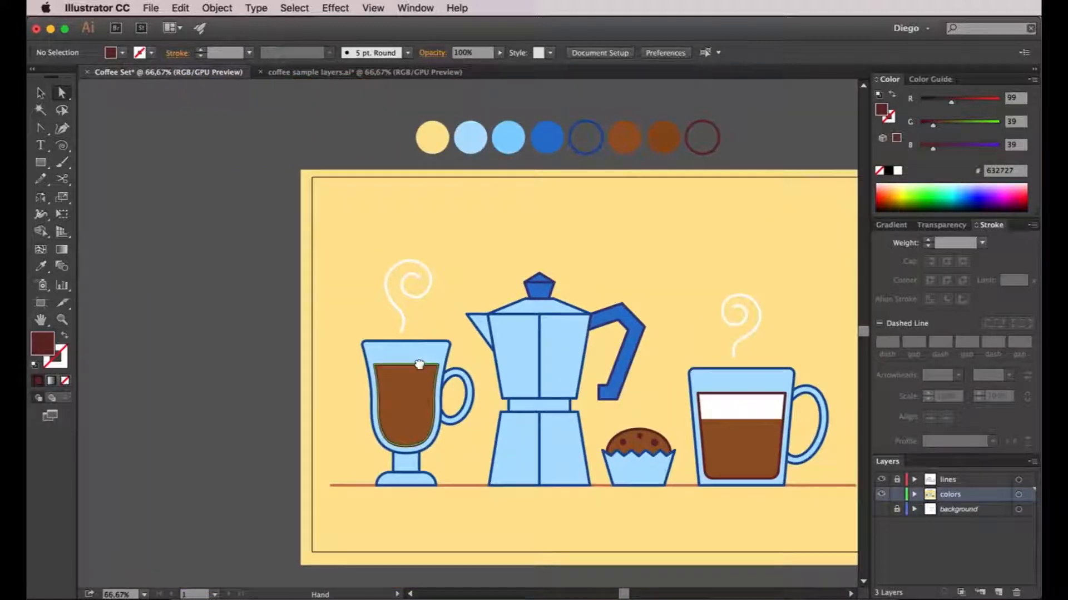
left_click(412, 8)
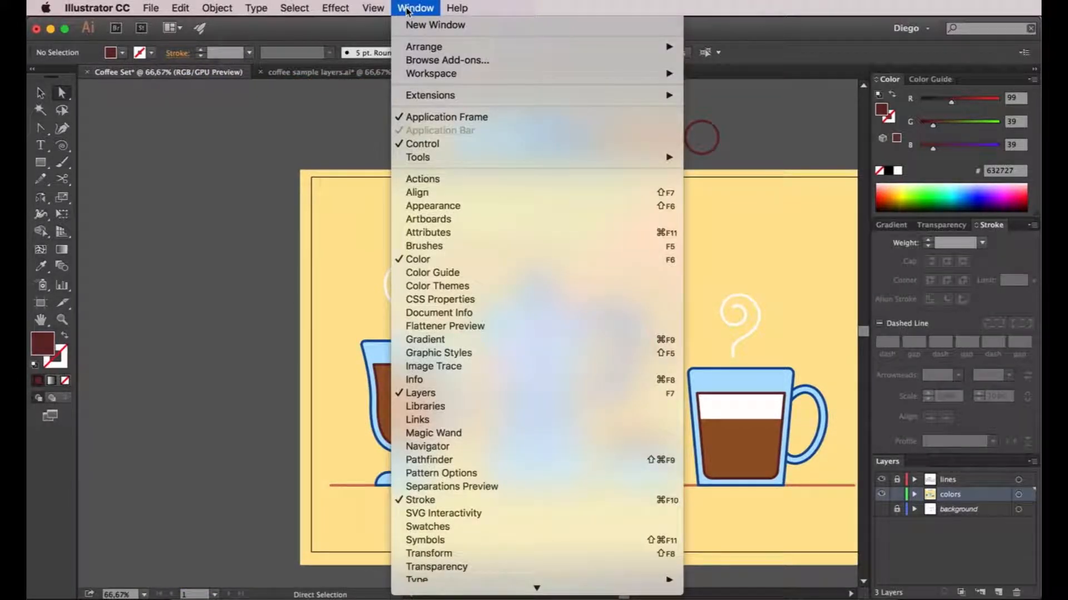
left_click(440, 460)
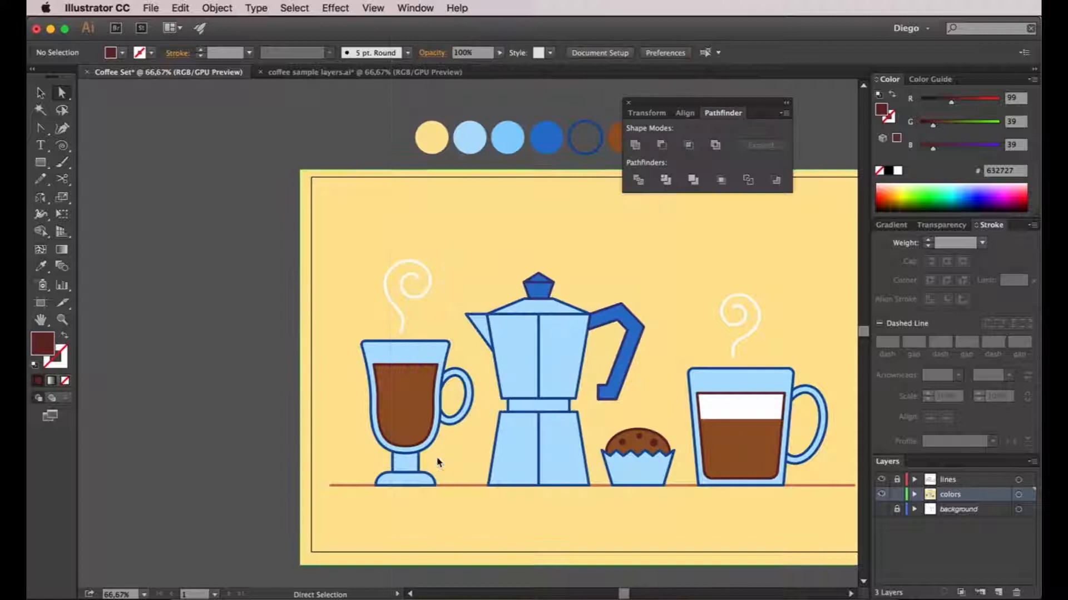
left_click_drag(696, 99, 718, 127)
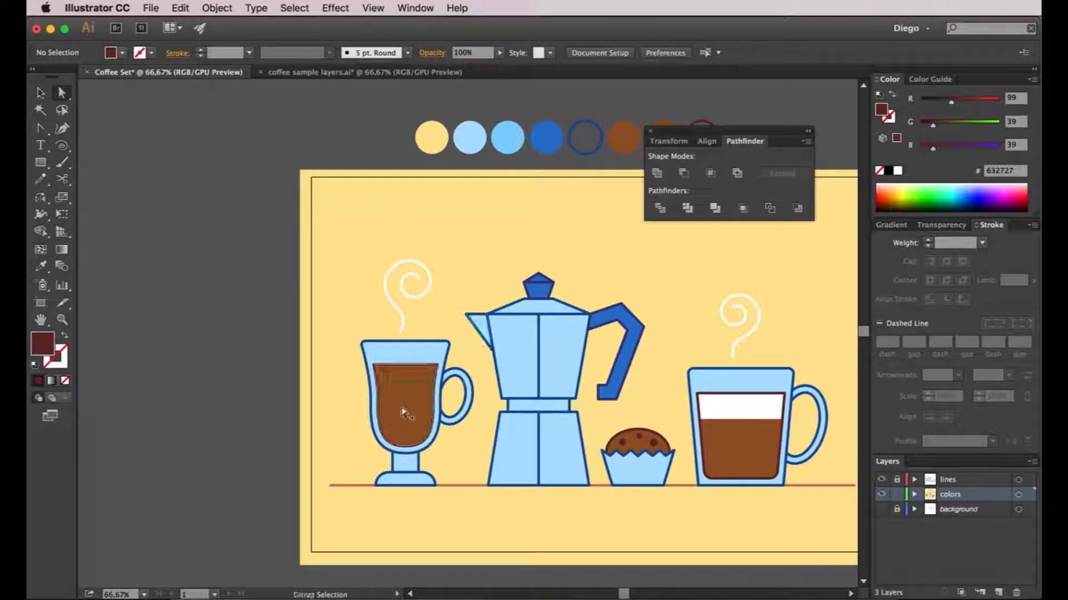
- Duplicate the brown coffee fill in the glass, offsetting the copy horizontally so it extends slightly past the glass's left edge
scroll(405, 403, "up", 4)
scroll(278, 345, "down", 2)
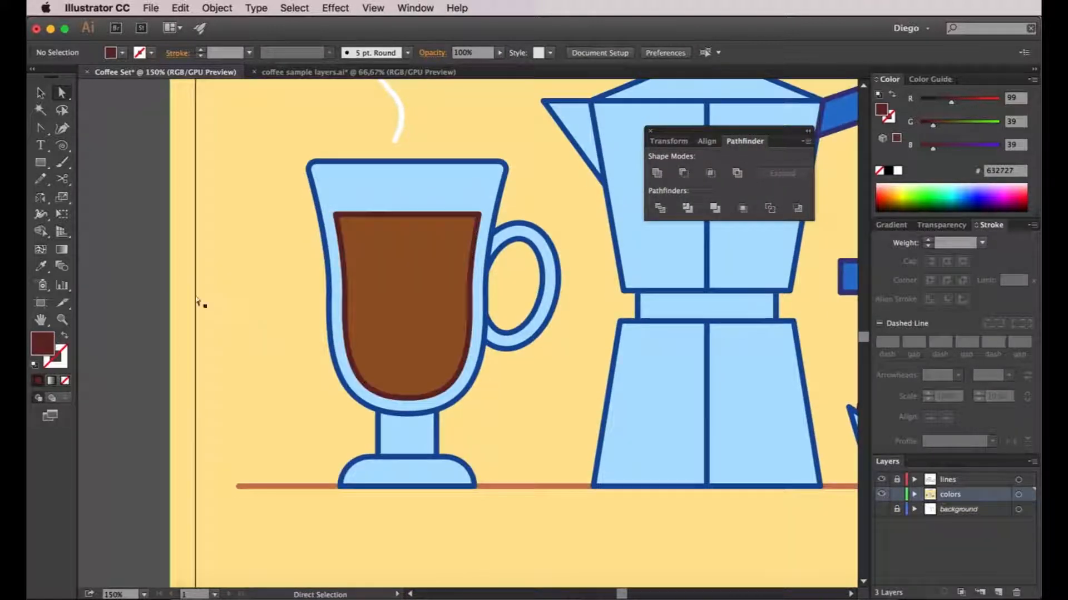
left_click(401, 283)
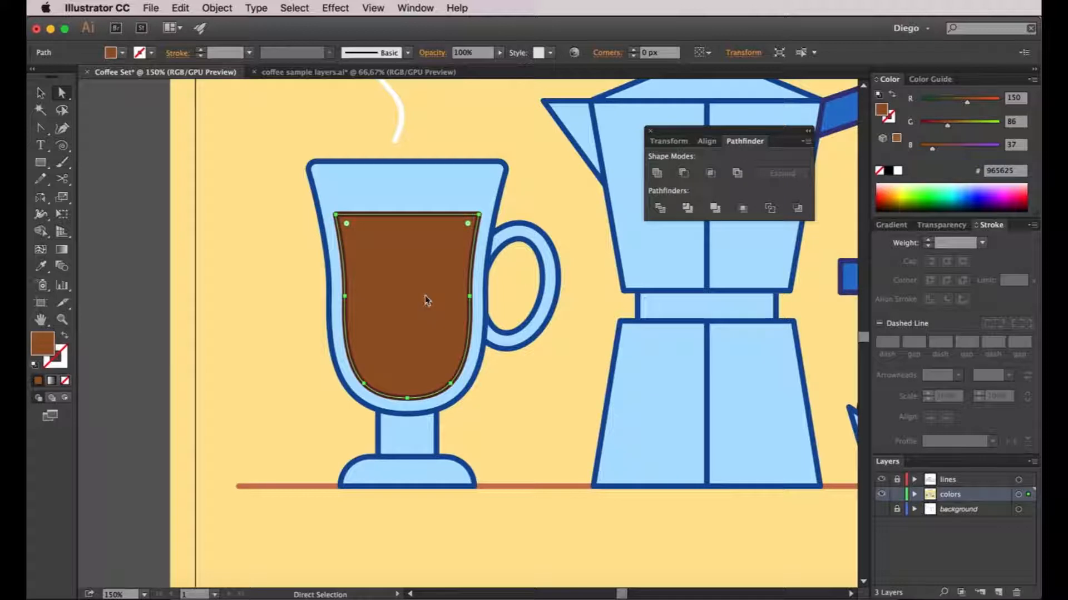
key("v")
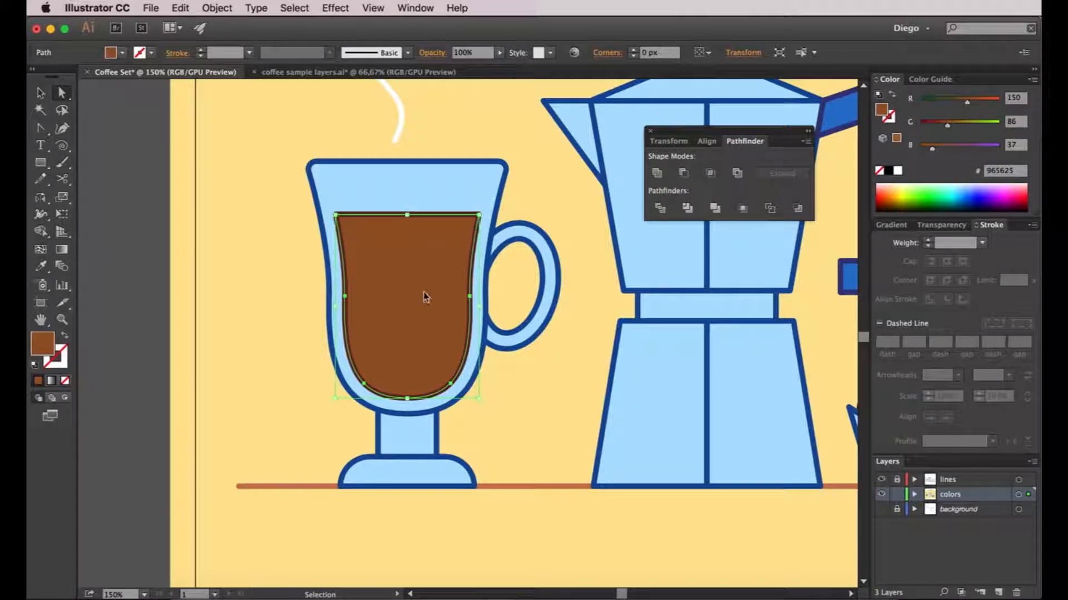
left_click(139, 293)
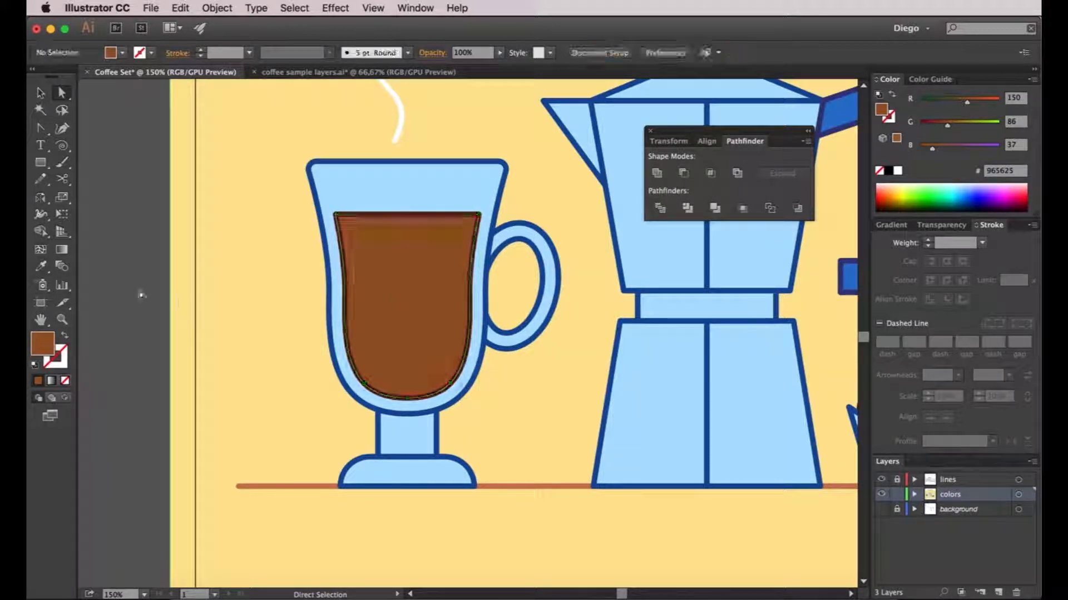
left_click(403, 297)
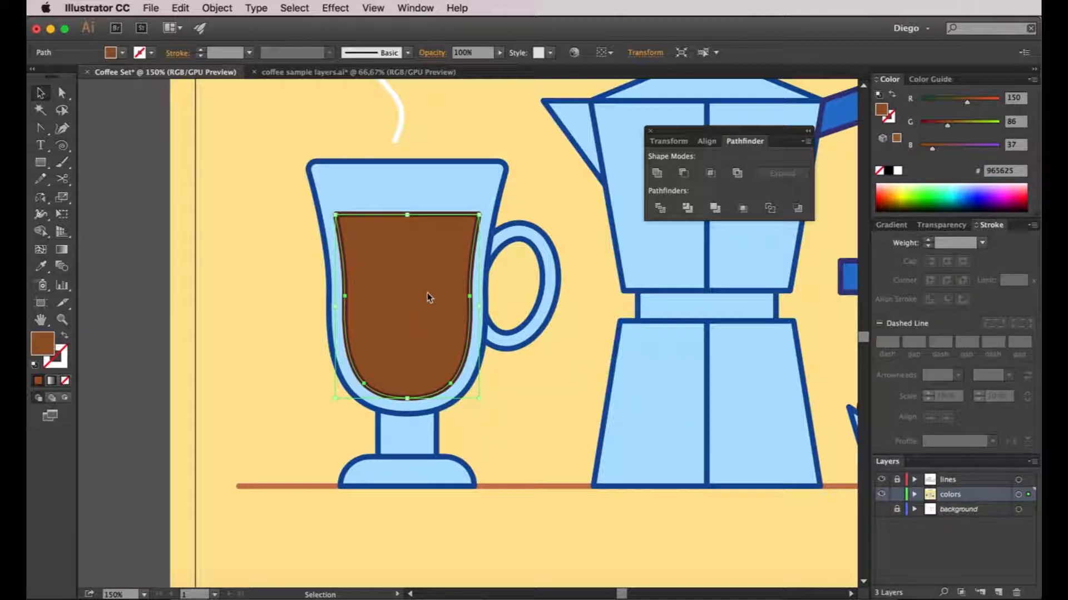
left_click_drag(434, 300, 405, 299)
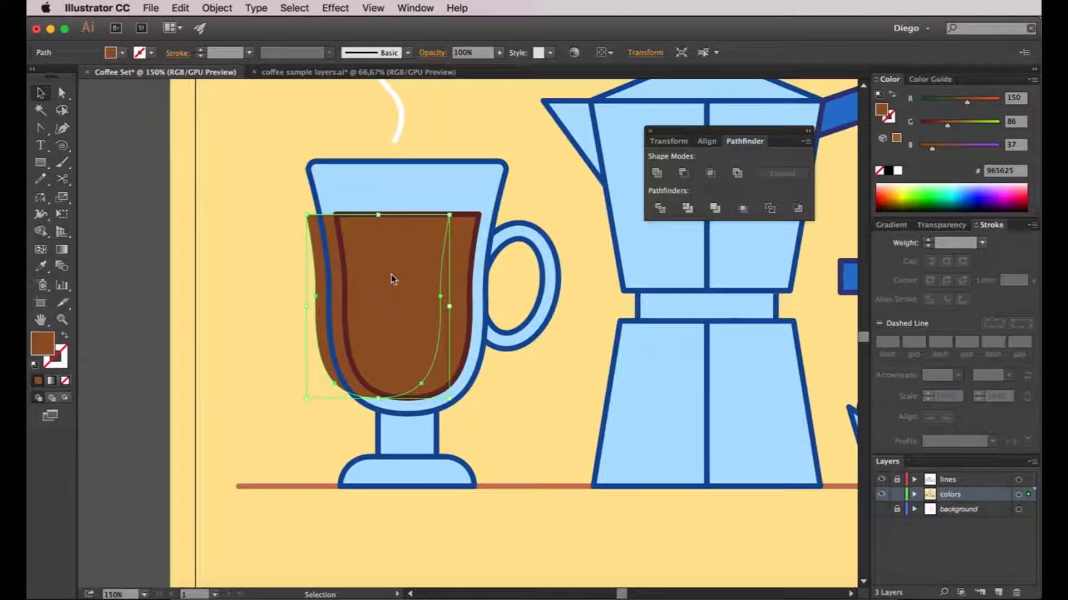
- Subtract the offset copy from the coffee fill to leave a shading strip along its right side, and fill it with brown 8c4c1a
left_click(459, 280, "shift")
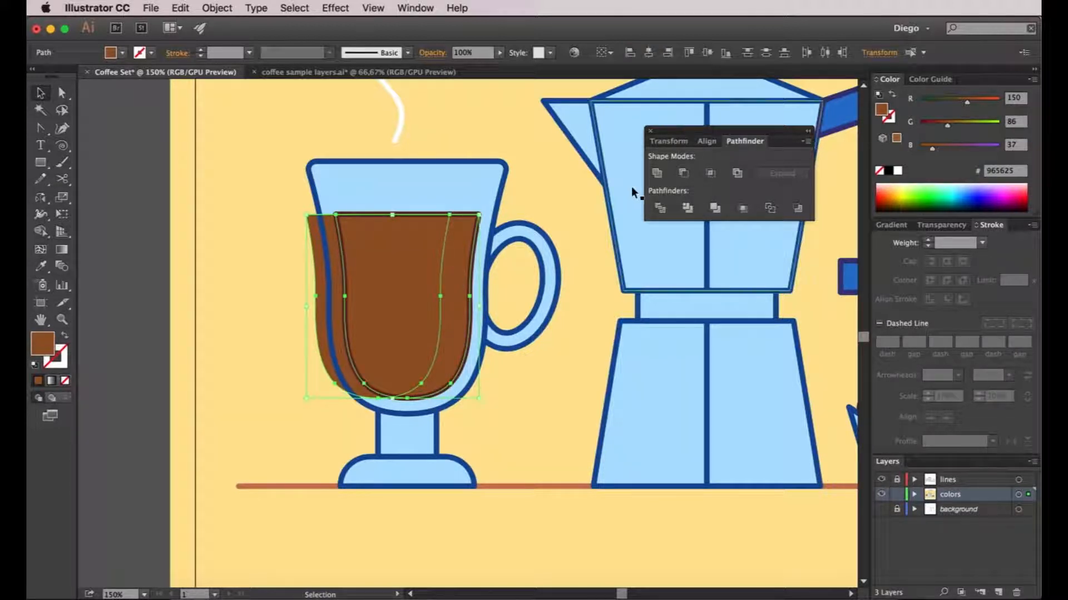
left_click(684, 173)
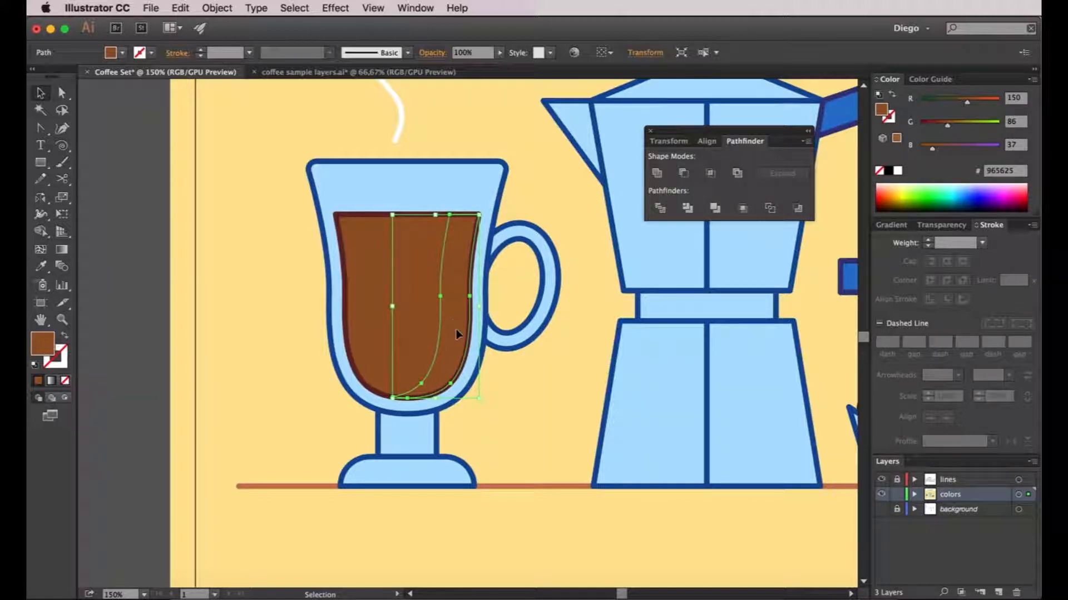
key("super+minus")
key("super+minus")
left_click_drag(527, 310, 429, 414)
key("i")
left_click(605, 146)
key("a")
left_click(198, 324)
scroll(250, 453, "up", 2)
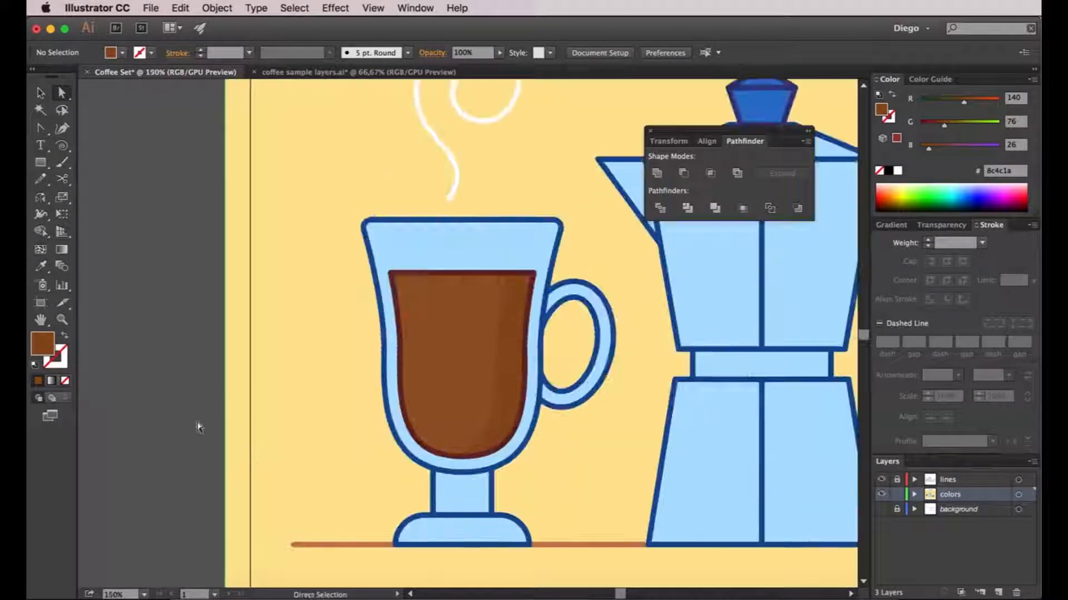
- Duplicate the glass bowl's light blue fill slightly leftward and subtract that copy, leaving a shading strip along the bowl's right side
left_click_drag(236, 416, 143, 379)
left_click(442, 216)
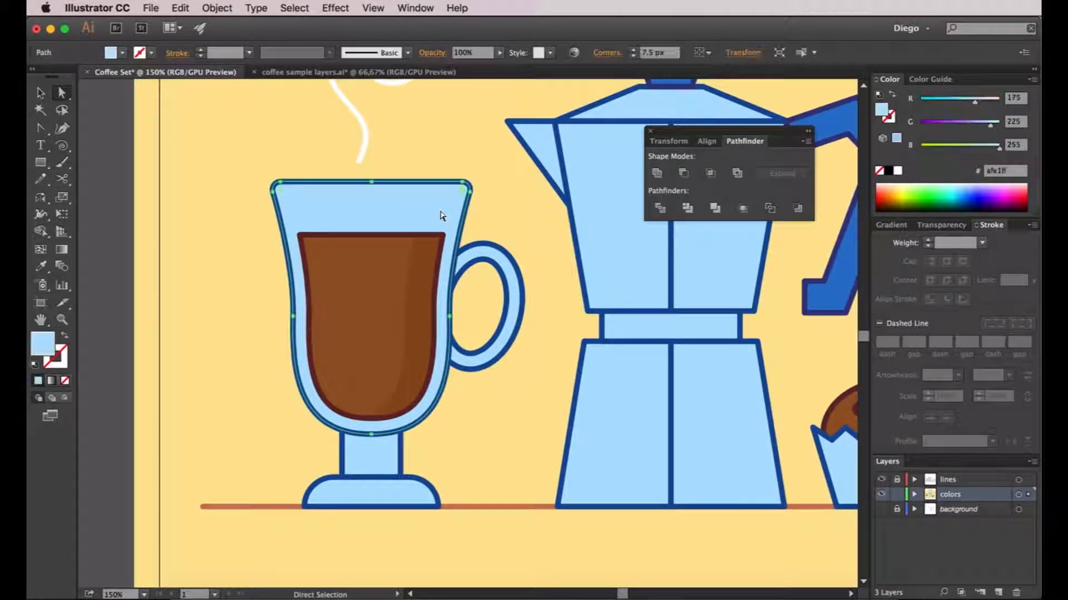
left_click_drag(442, 215, 500, 220)
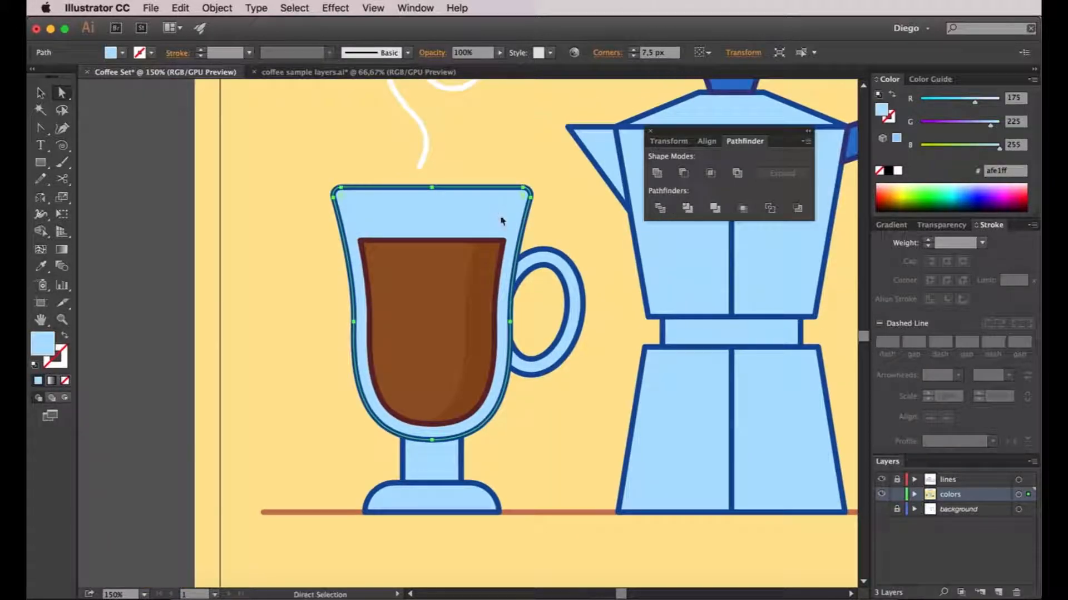
key("v")
left_click_drag(497, 216, 466, 214)
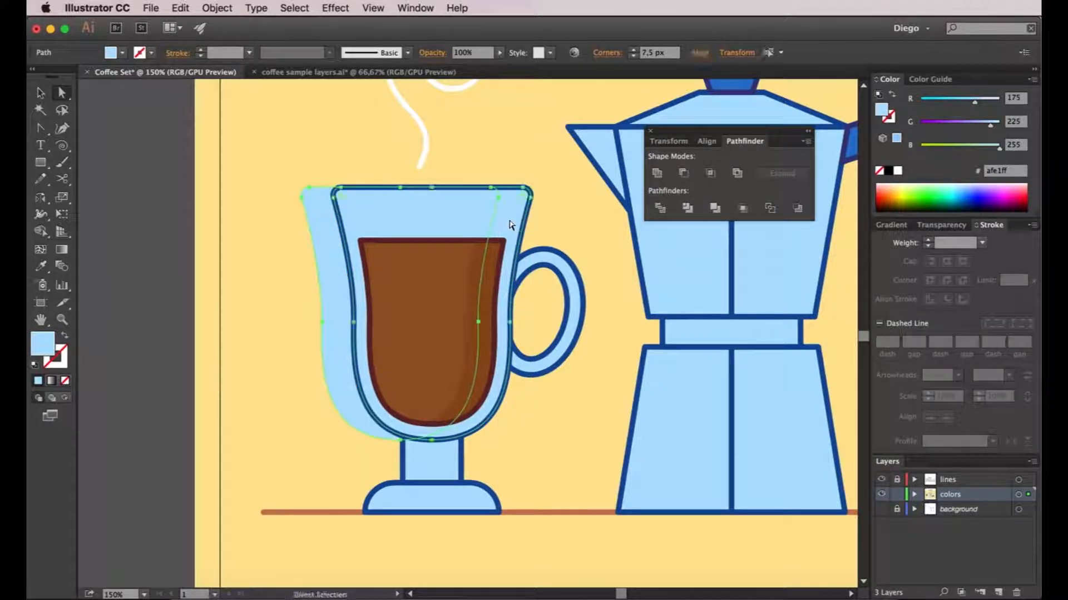
key("super+z")
key("super+minus")
key("super+minus")
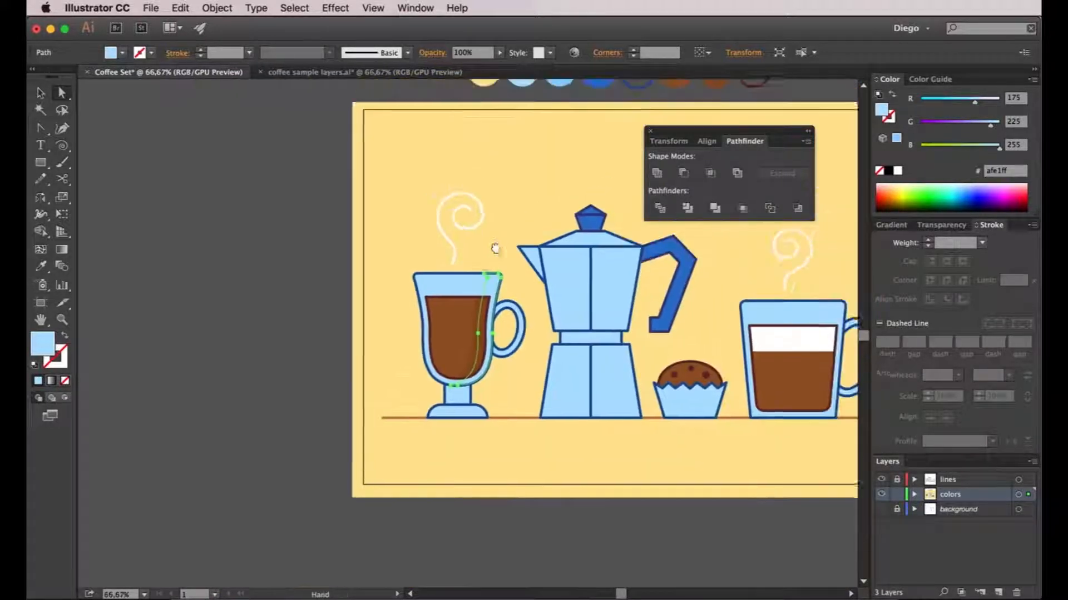
- Fill the bowl's shading strip with the palette's darker light blue, 85d1ff
key("i")
left_click(546, 99)
key("a")
left_click(324, 303)
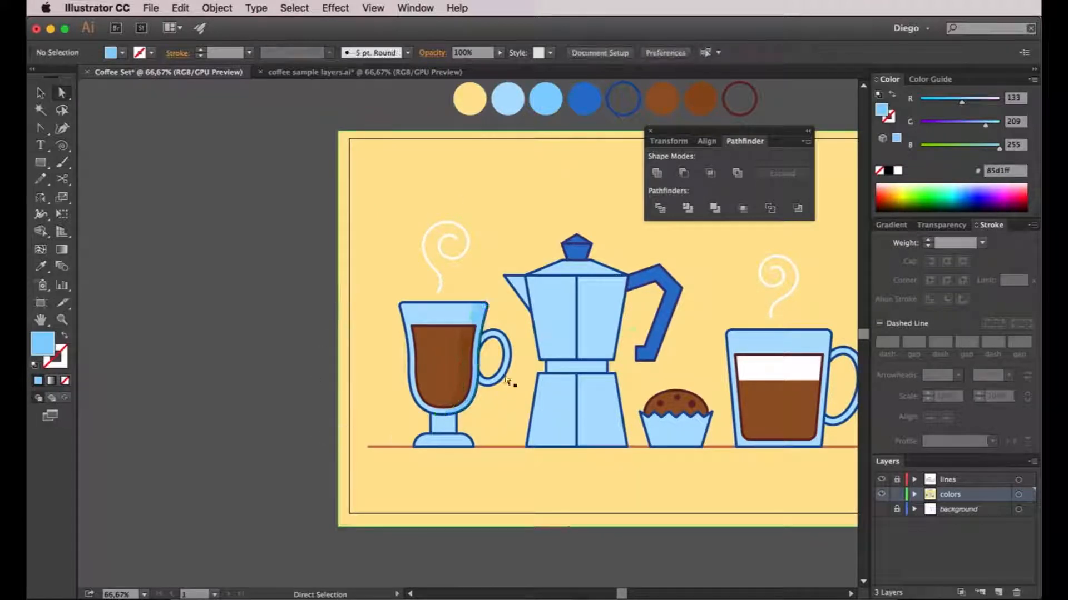
- Fill the glass handle with the bowl shading's blue, 85d1ff
key("super+plus")
key("super+plus")
key("super+plus")
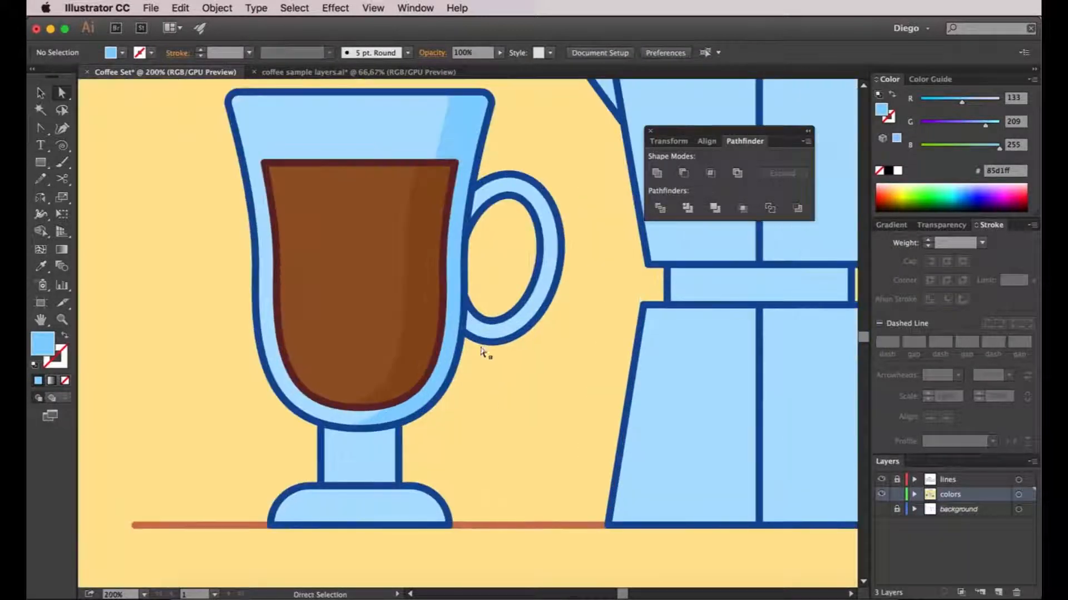
left_click(488, 333)
key("i")
left_click(463, 136)
key("a")
- Duplicate the glass base's fill, offsetting the copy horizontally past the base's left edge
key("super+minus")
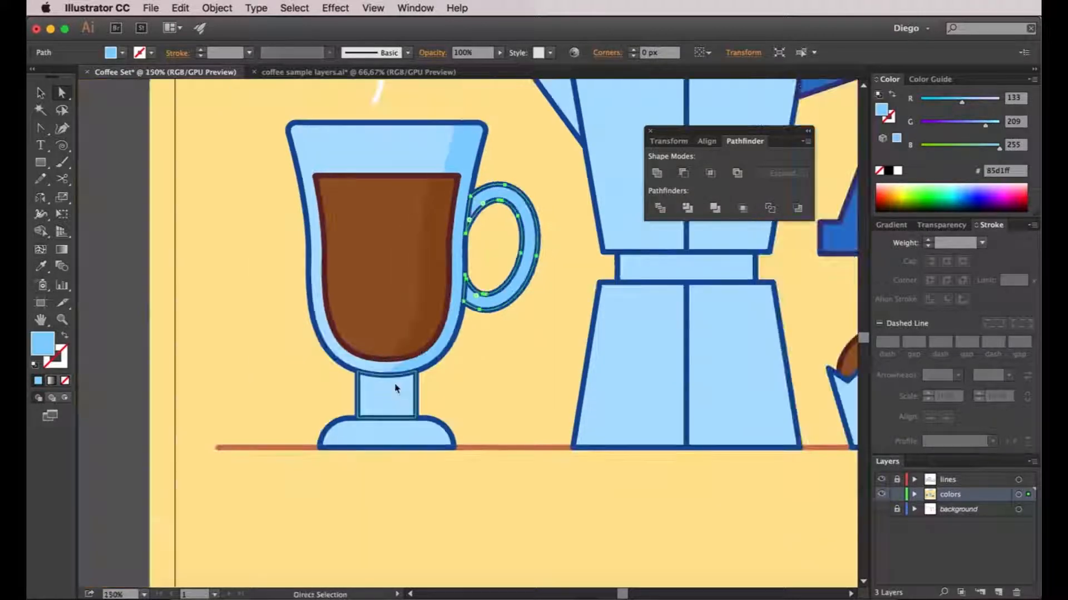
left_click(397, 388)
left_click_drag(307, 400, 333, 367)
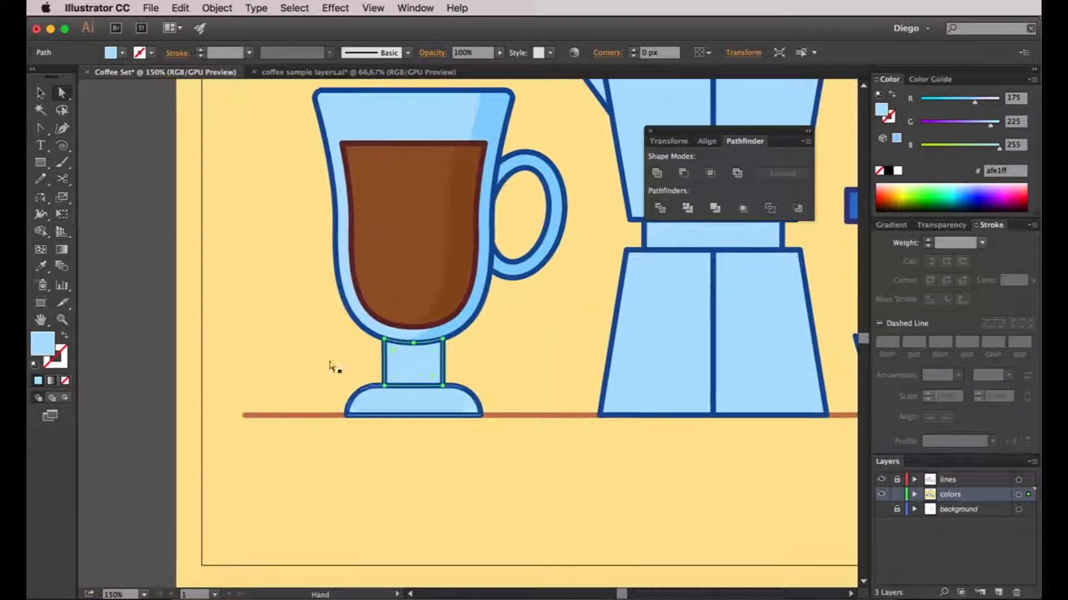
left_click(435, 400)
key("super+plus")
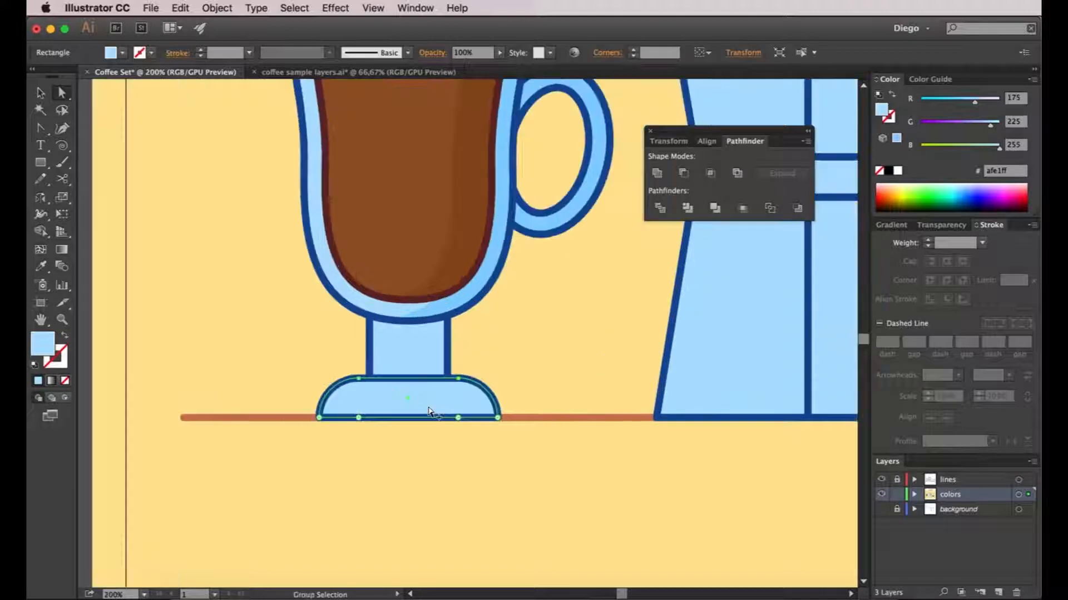
key("super+plus")
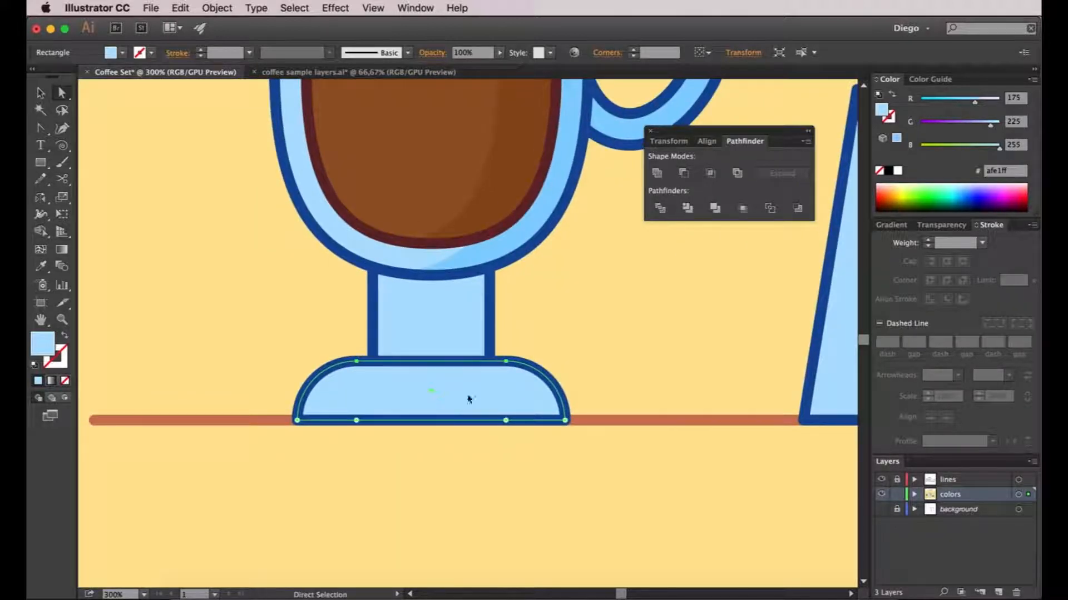
key("v")
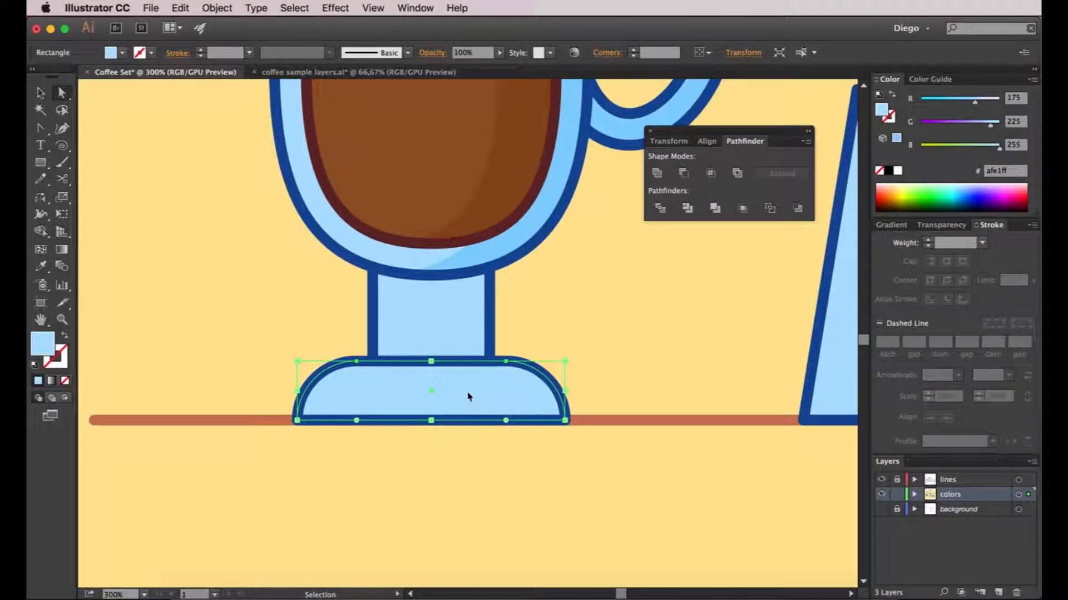
key("a")
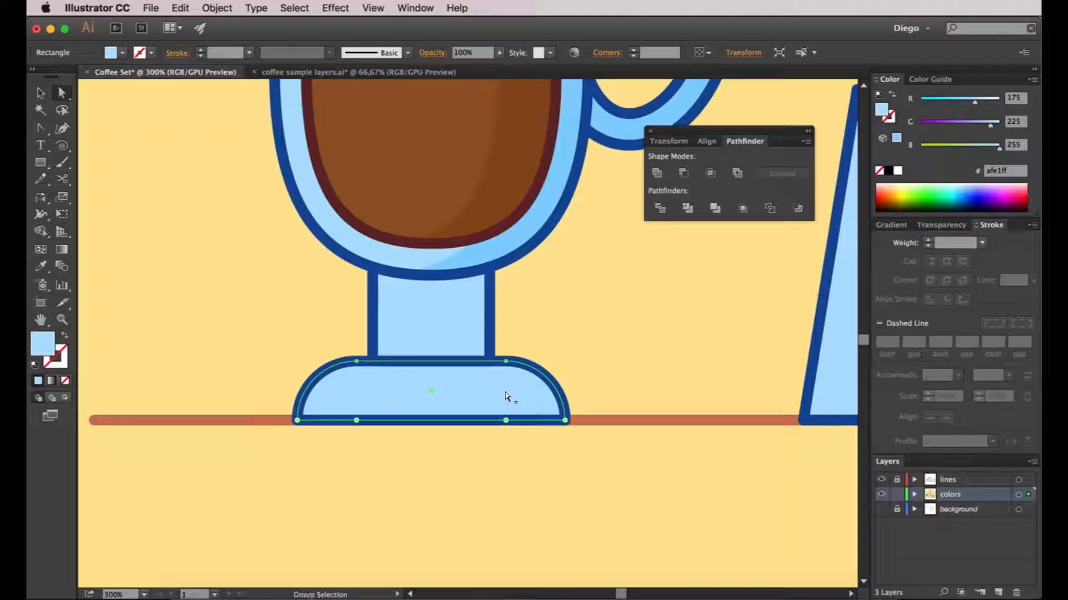
left_click_drag(506, 396, 444, 396)
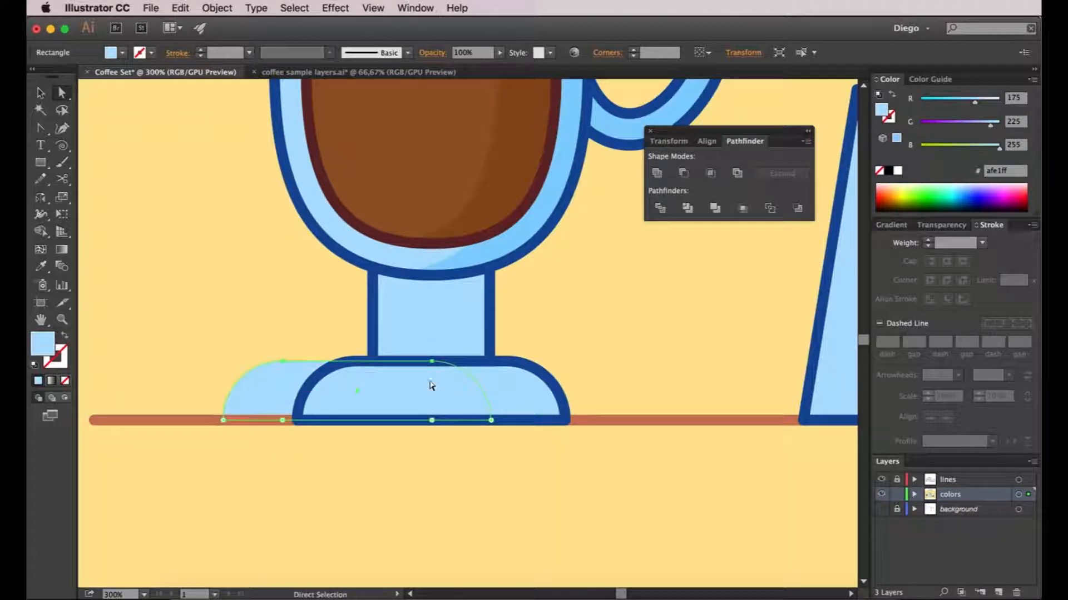
- Subtract the offset copy from the base shape and fill the remaining right-hand shading piece with 85d1ff
left_click(521, 391)
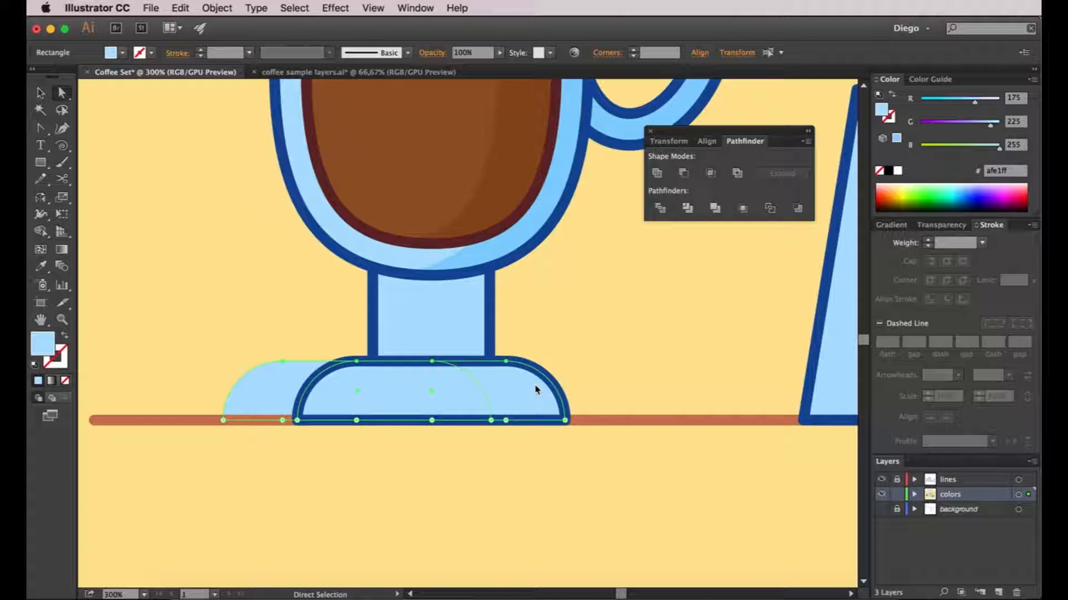
left_click(682, 174)
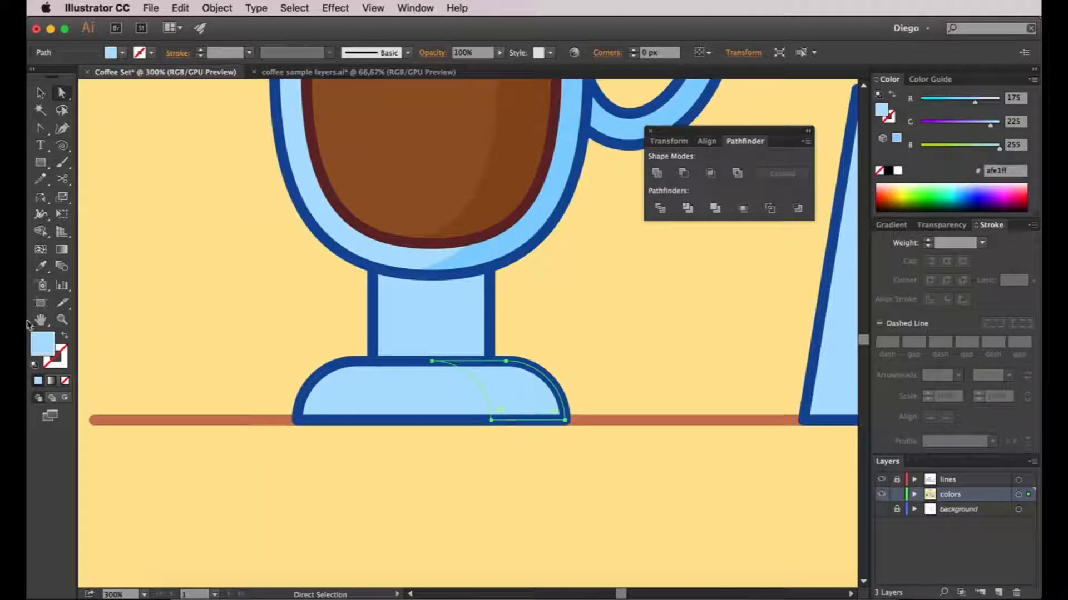
left_click(42, 267)
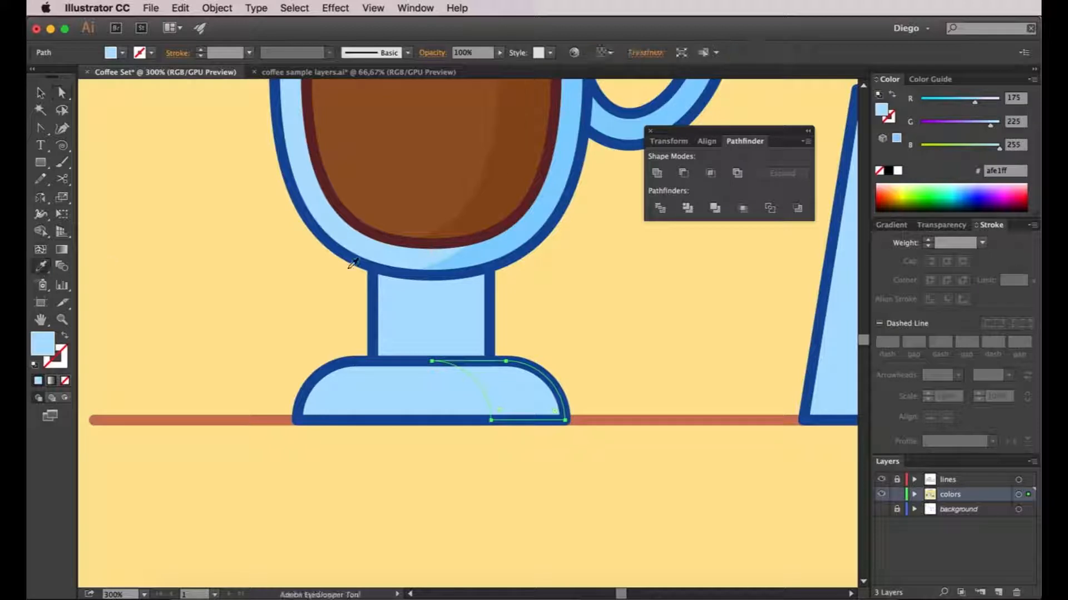
left_click(492, 247)
key("v")
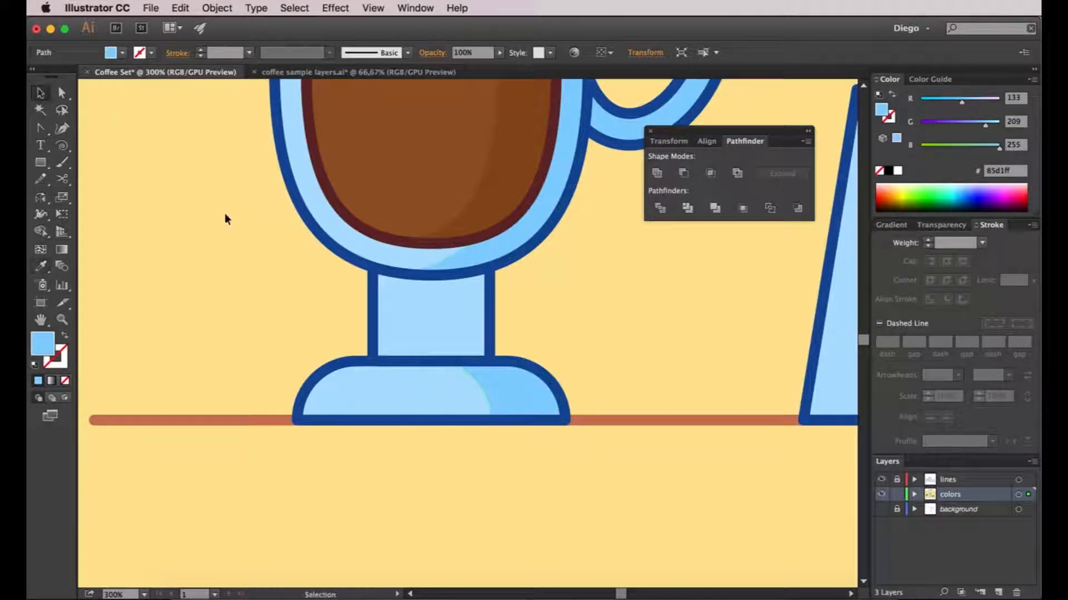
left_click(225, 215)
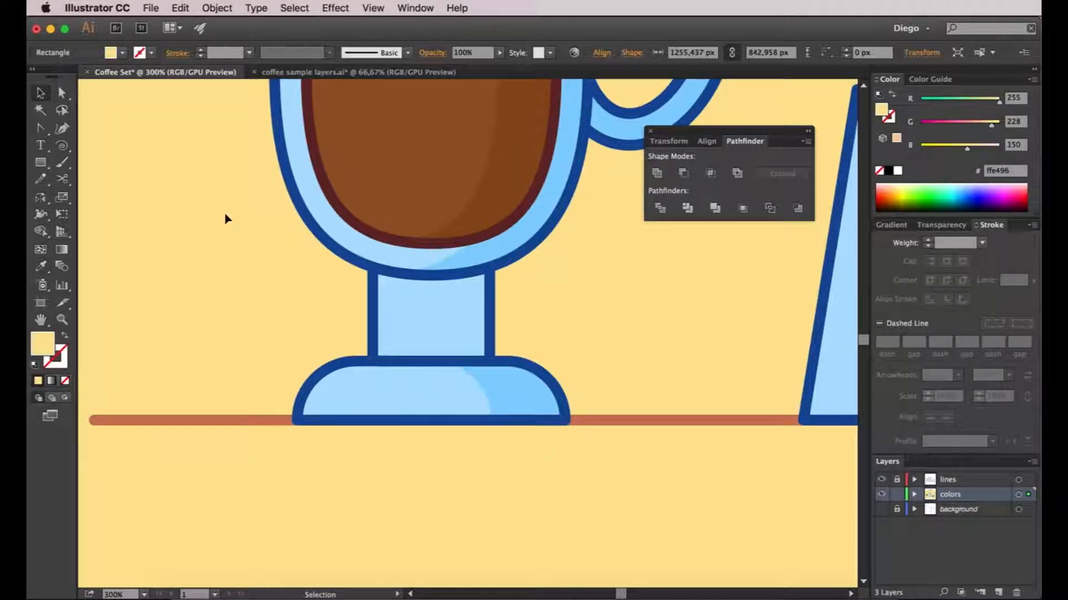
- Duplicate the glass stem's fill slightly to the left and subtract the copy to leave a shading strip on the stem's right side
left_click(428, 322)
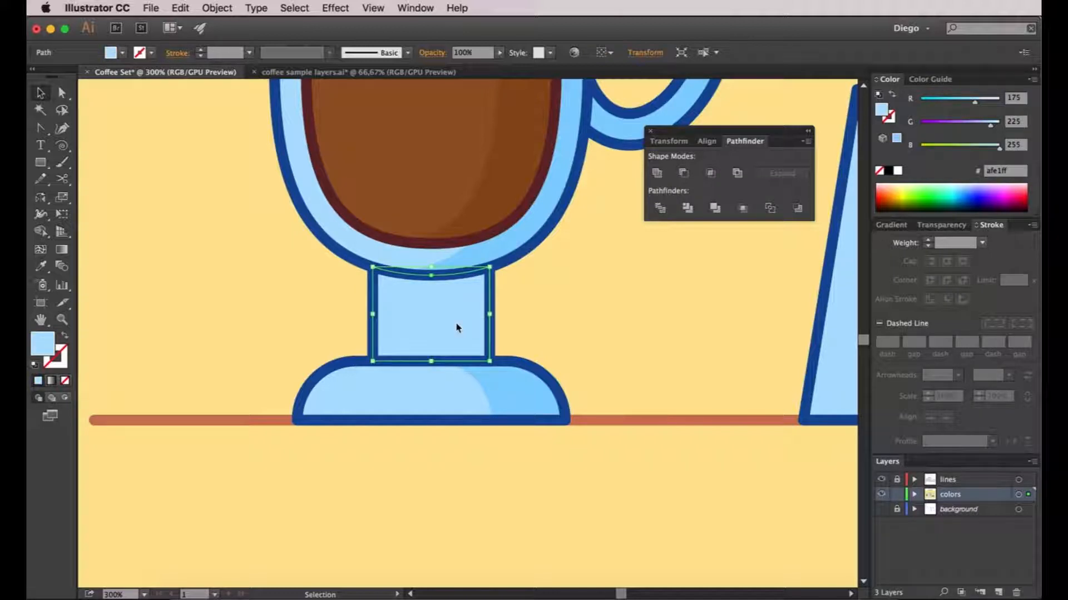
key("v")
left_click_drag(465, 317, 422, 320)
left_click(460, 314, "shift")
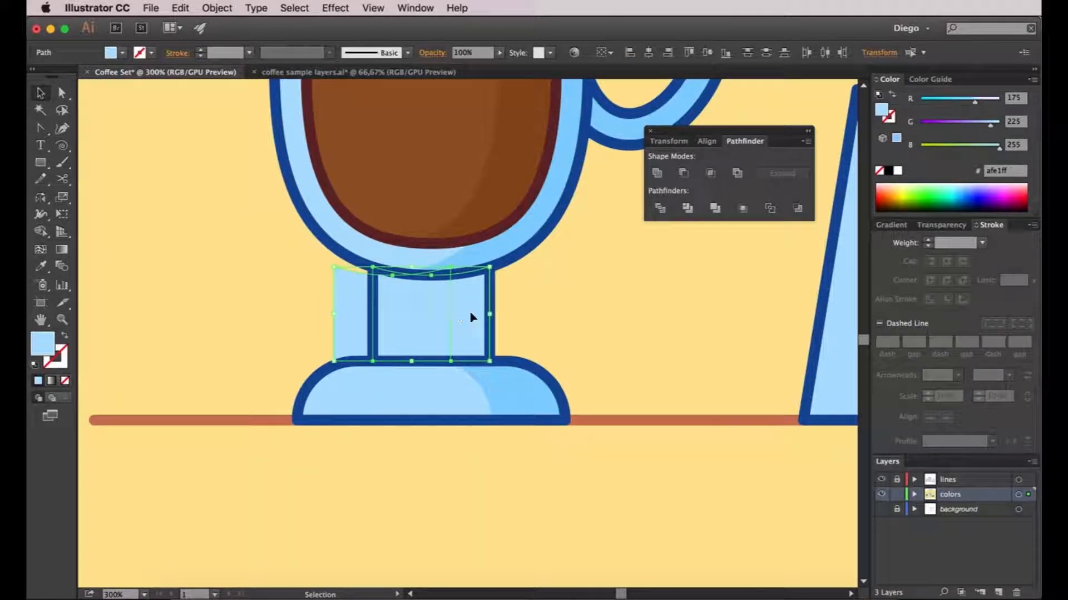
left_click(684, 174)
- Fill the trimmed stem pieces with the base shading's blue, 85d1ff, and pick out the leftover sliver under the bowl
key("i")
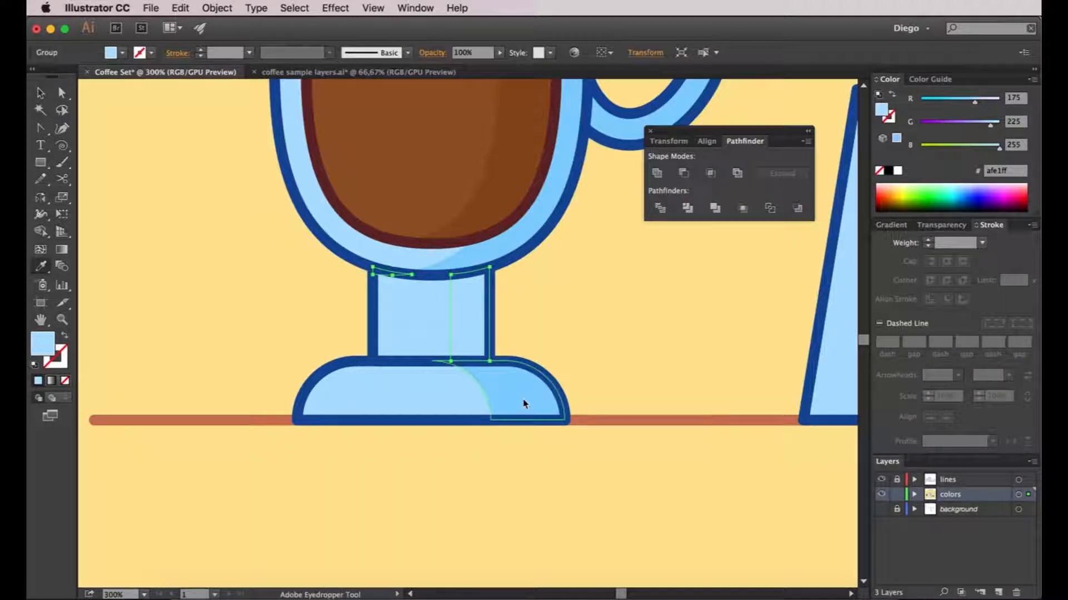
left_click(525, 402)
key("a")
left_click(411, 275)
left_click(412, 275)
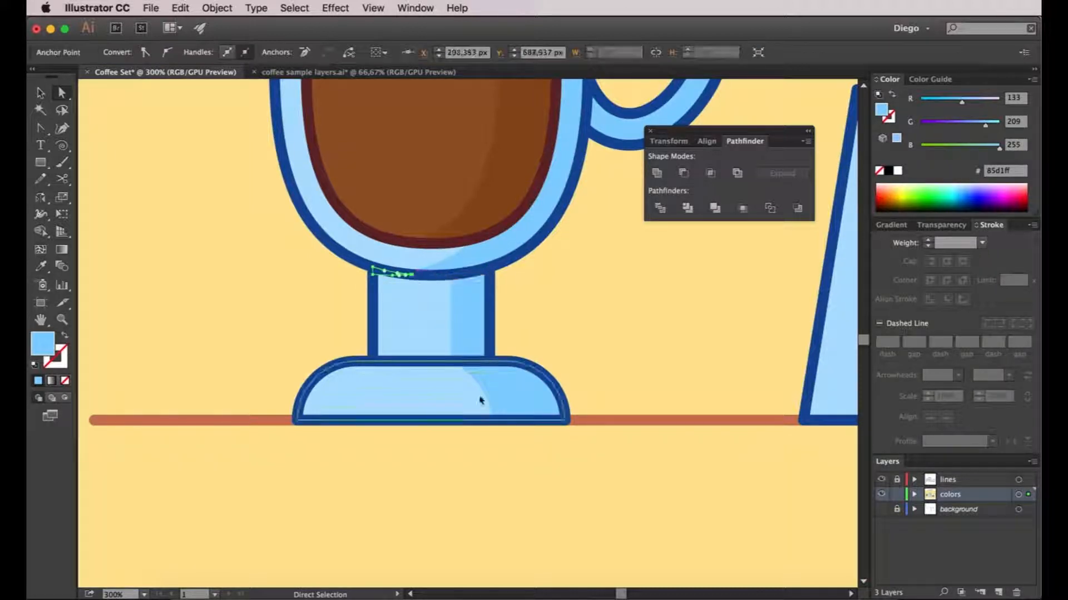
key("super+shift+a")
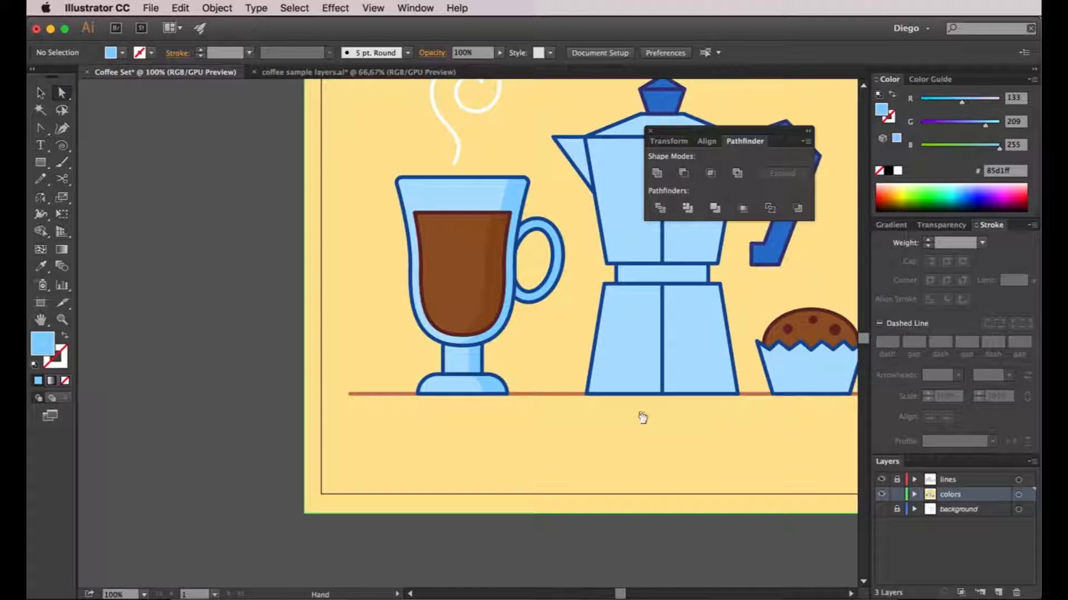
- Draw a rectangle starting at the moka pot's center line and intersect it with the upper body's shape to isolate the right half
left_click_drag(638, 417, 434, 453)
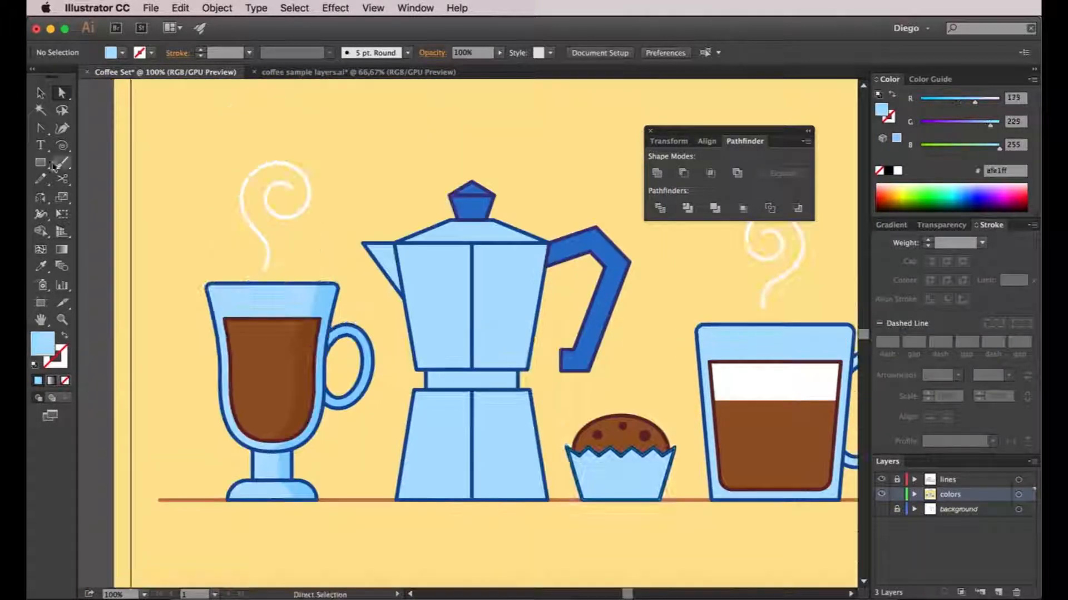
key("m")
left_click_drag(471, 158, 584, 380)
key("a")
left_click(457, 310)
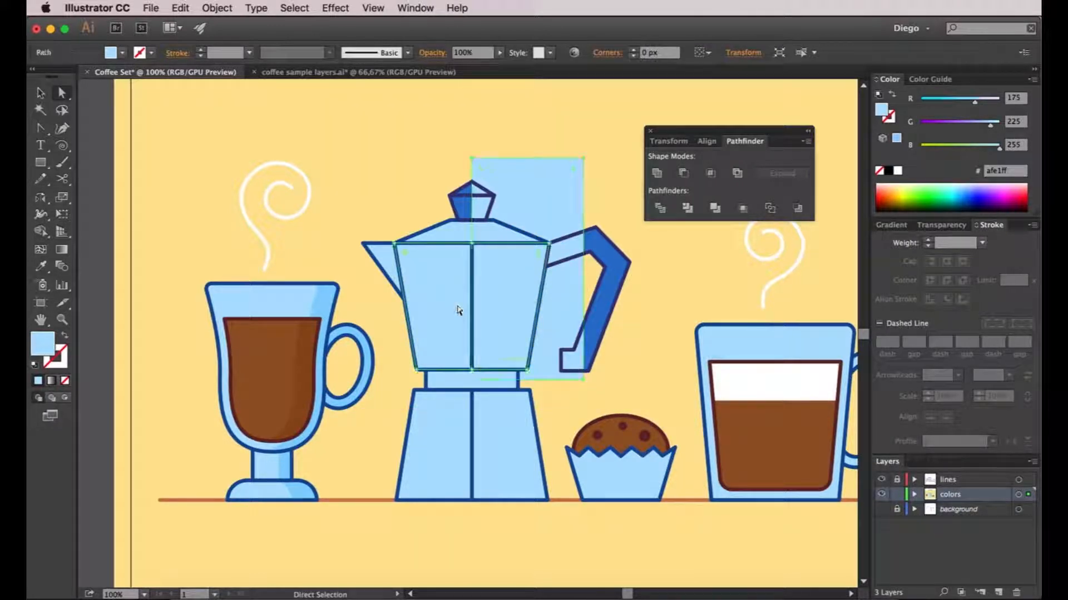
key("a")
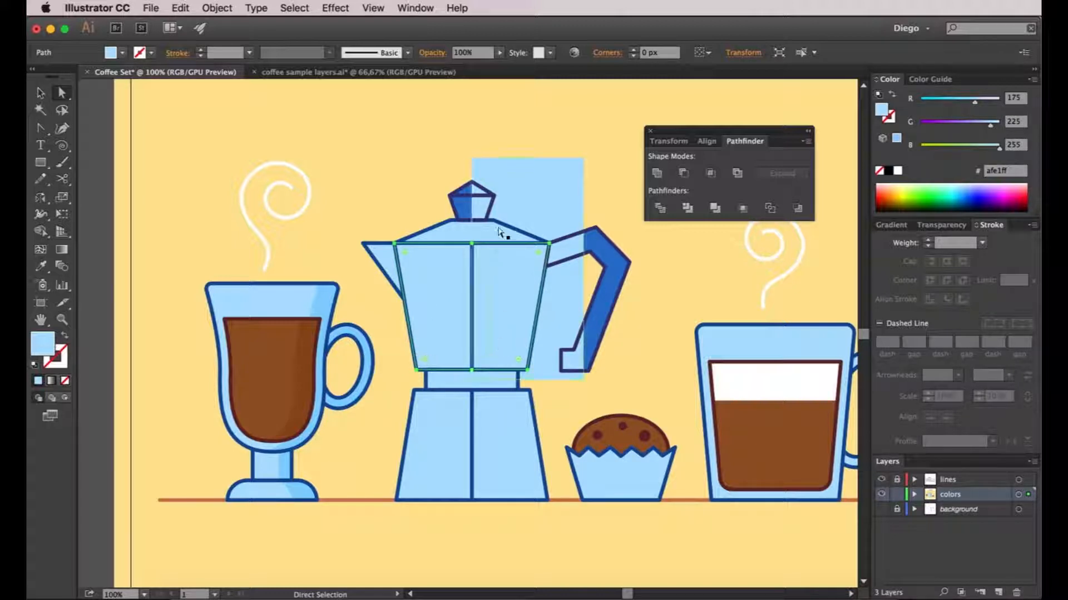
left_click(544, 203, "shift")
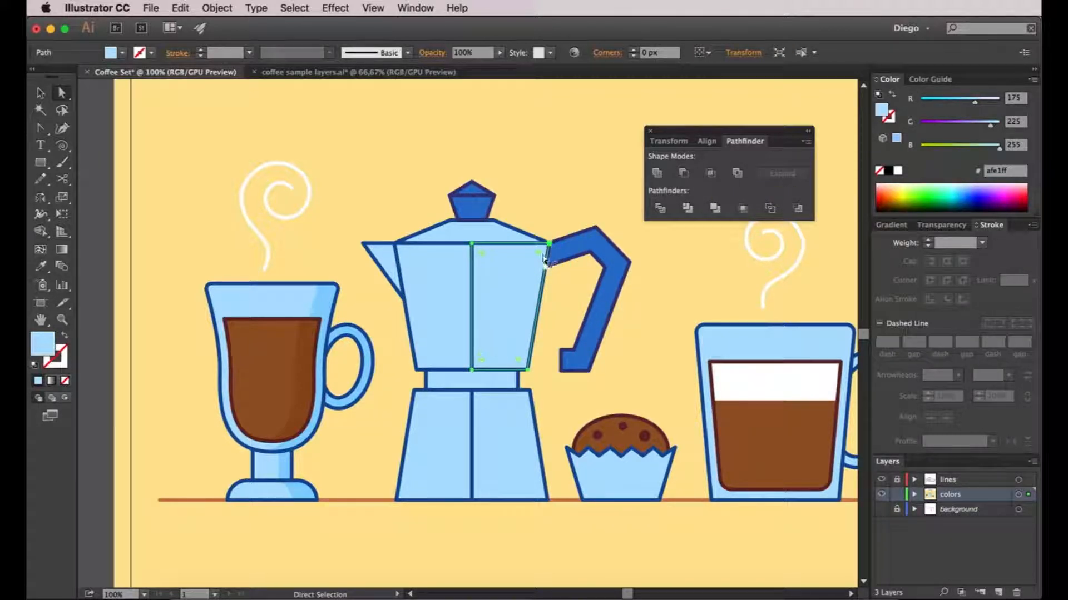
- Fill the right half of the moka pot's upper body with the glass shading's blue, 85d1ff
key("i")
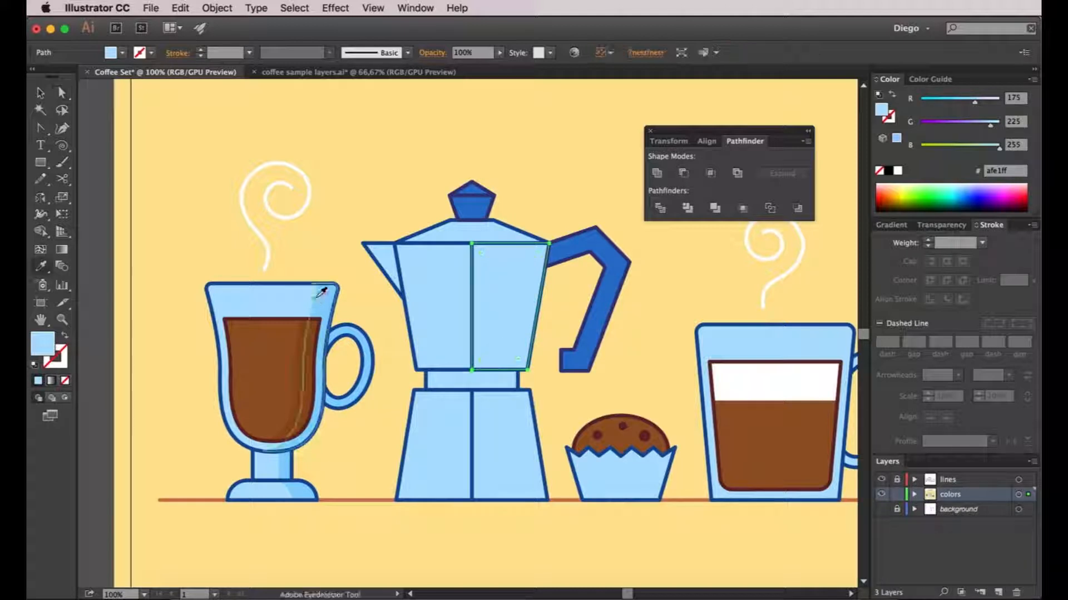
left_click(325, 296)
left_click(97, 303)
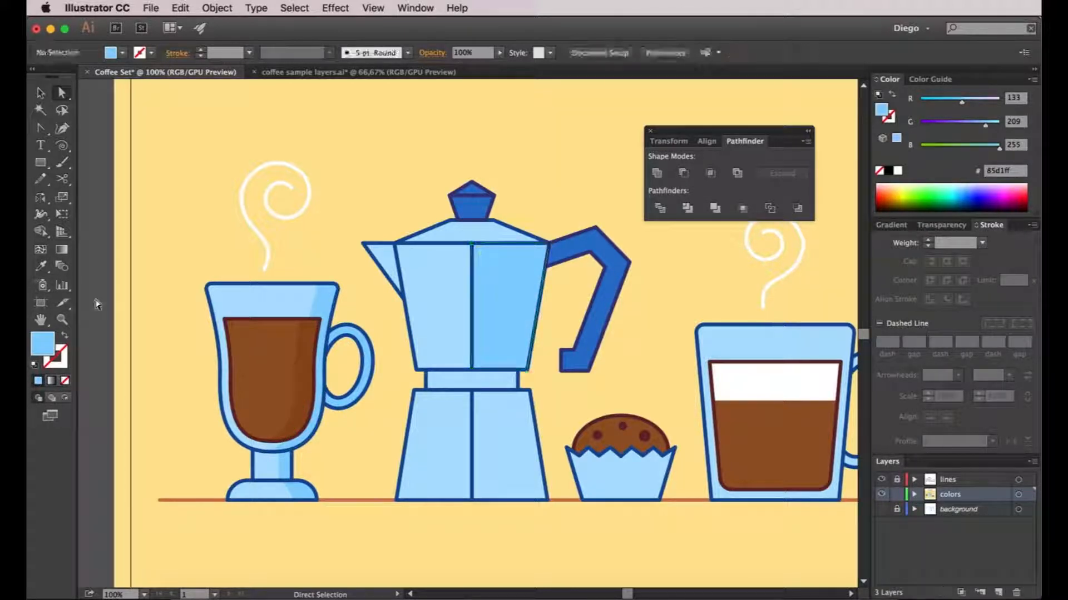
- Hide the lines layer and set the colors layer's selection color to Magenta
left_click_drag(553, 474, 503, 383)
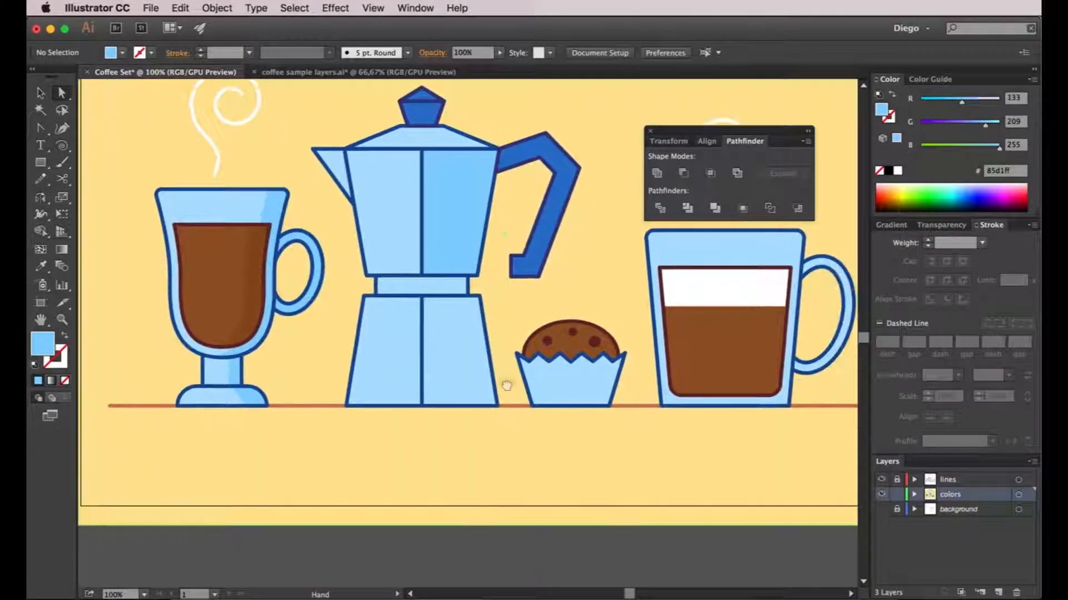
left_click(881, 479)
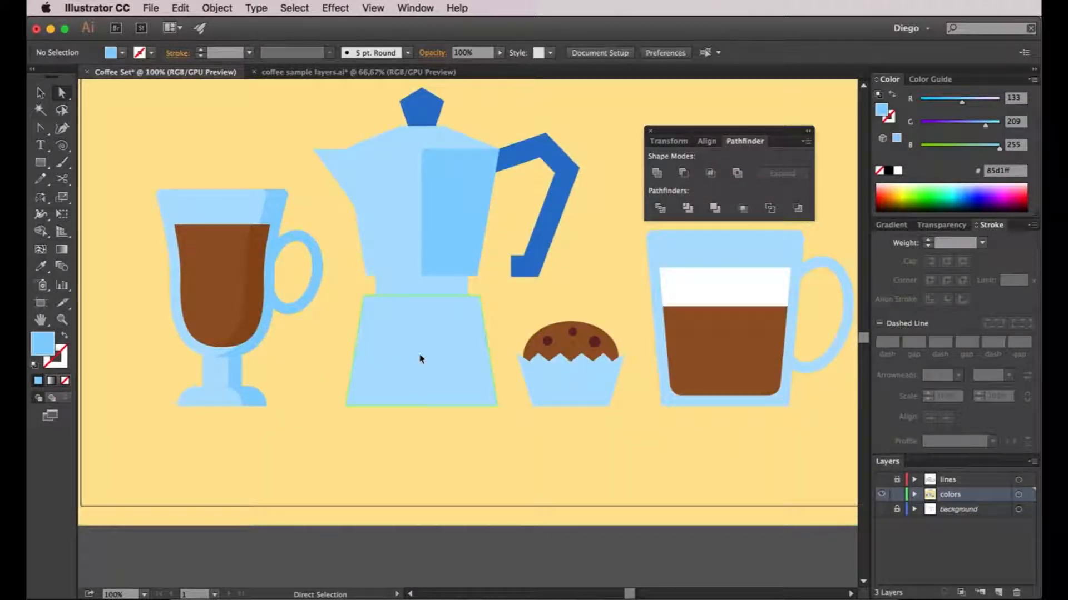
double_click(930, 496)
left_click(636, 235)
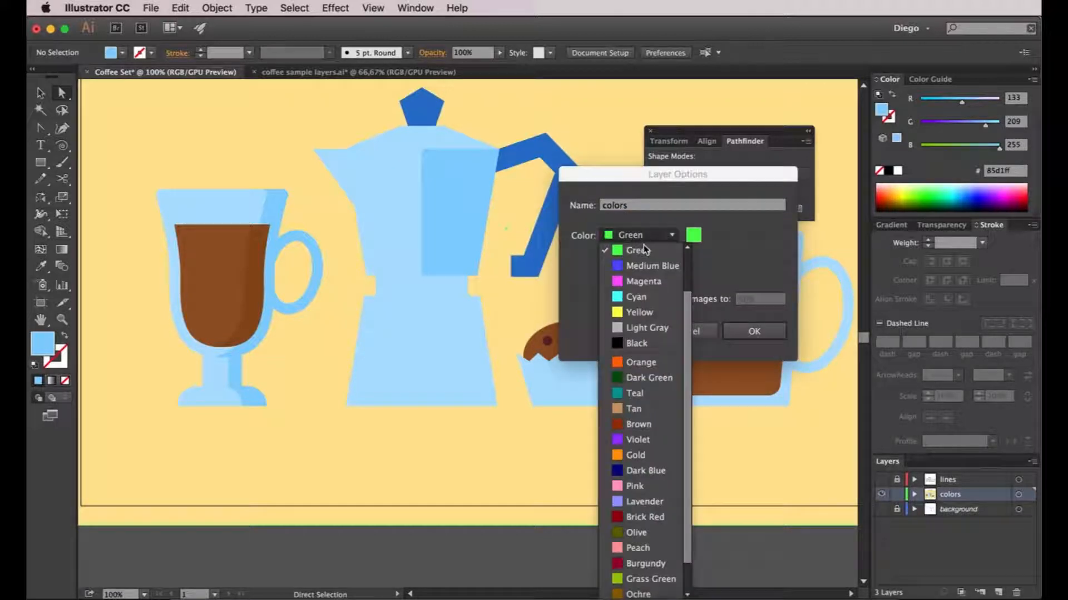
left_click(642, 281)
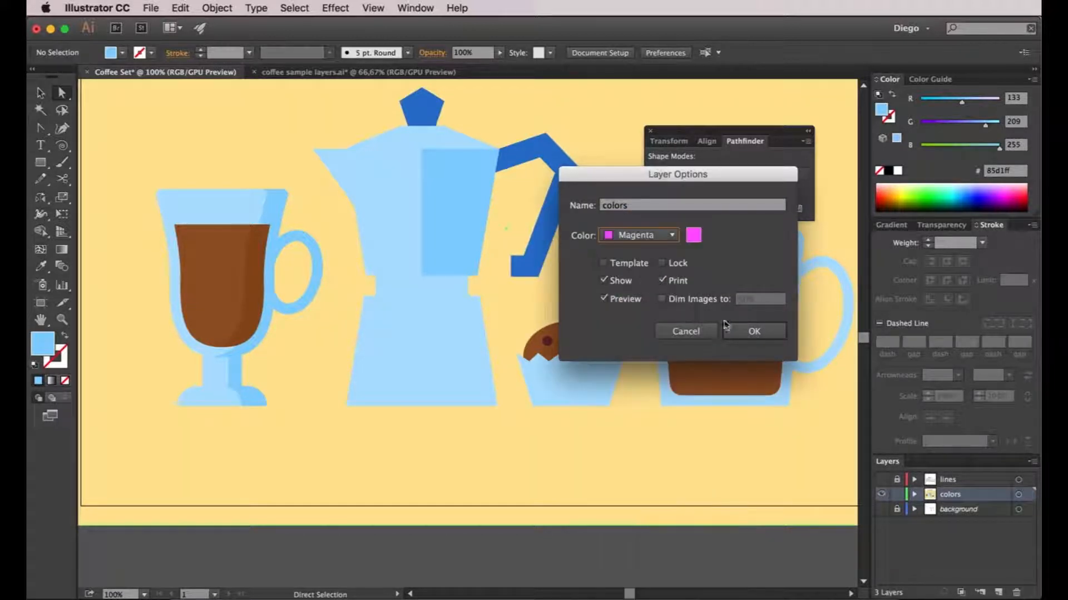
left_click(752, 331)
- Isolate the right half of the moka pot's lower body by intersecting an in-place copy with a center-line rectangle, and fill it with 85d1ff
left_click(398, 336)
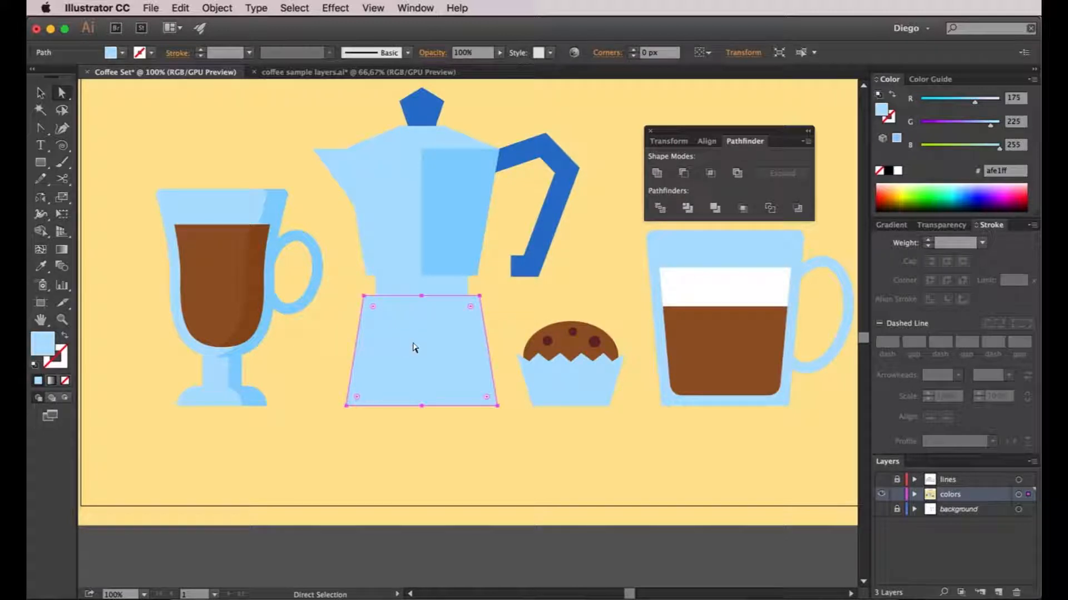
key("v")
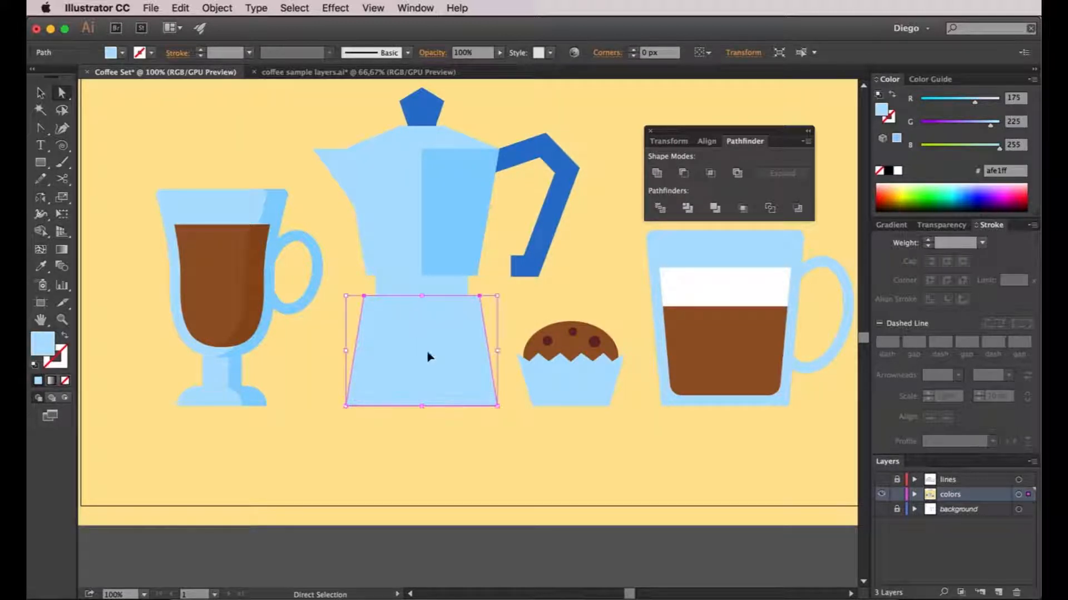
left_click(406, 486)
key("m")
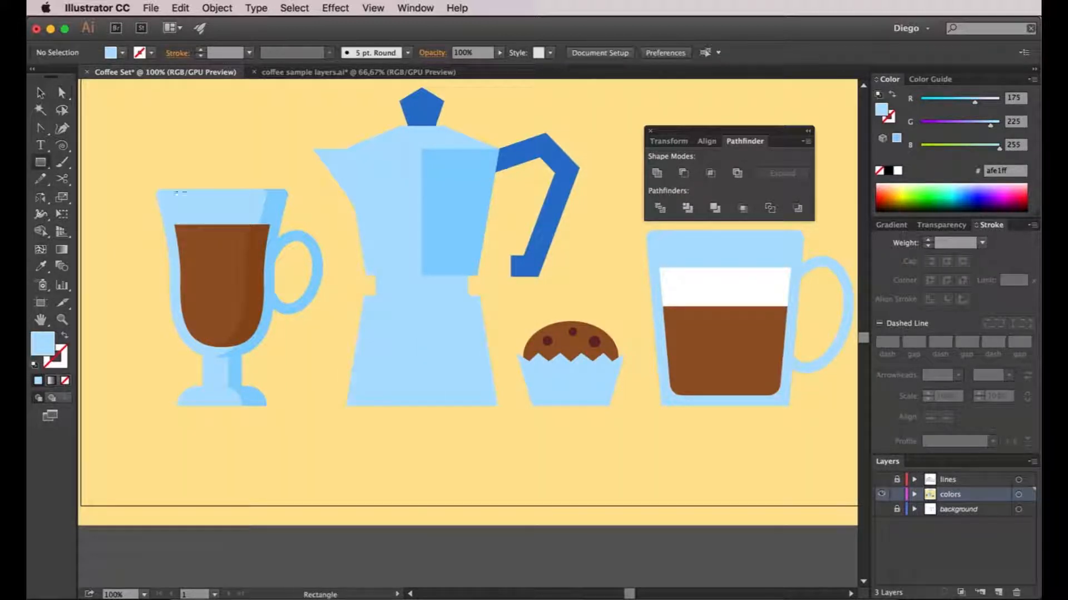
left_click_drag(422, 257, 517, 431)
key("a")
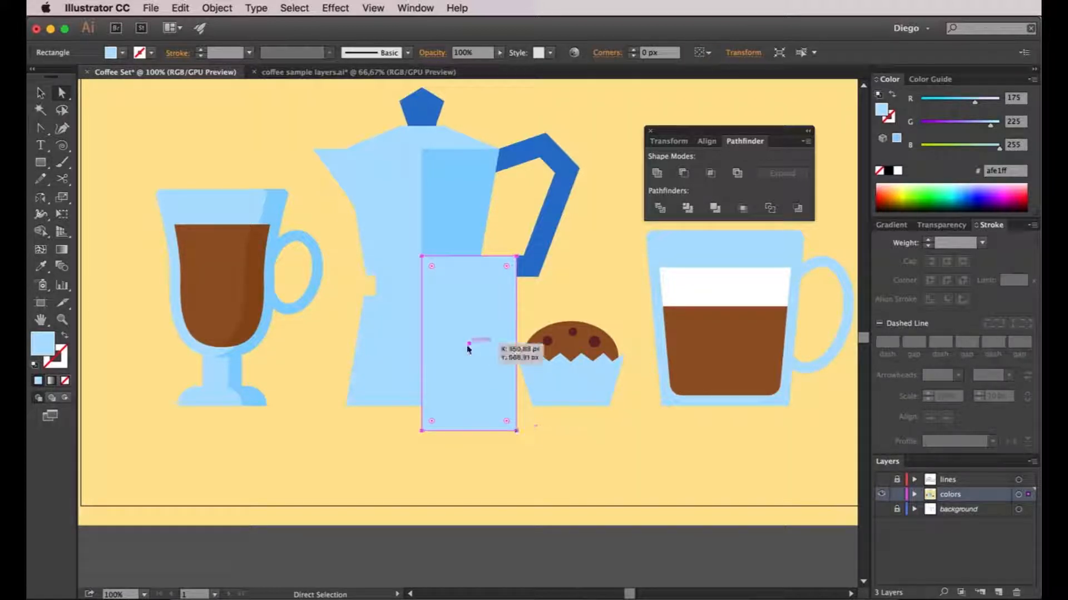
left_click(396, 362, "shift")
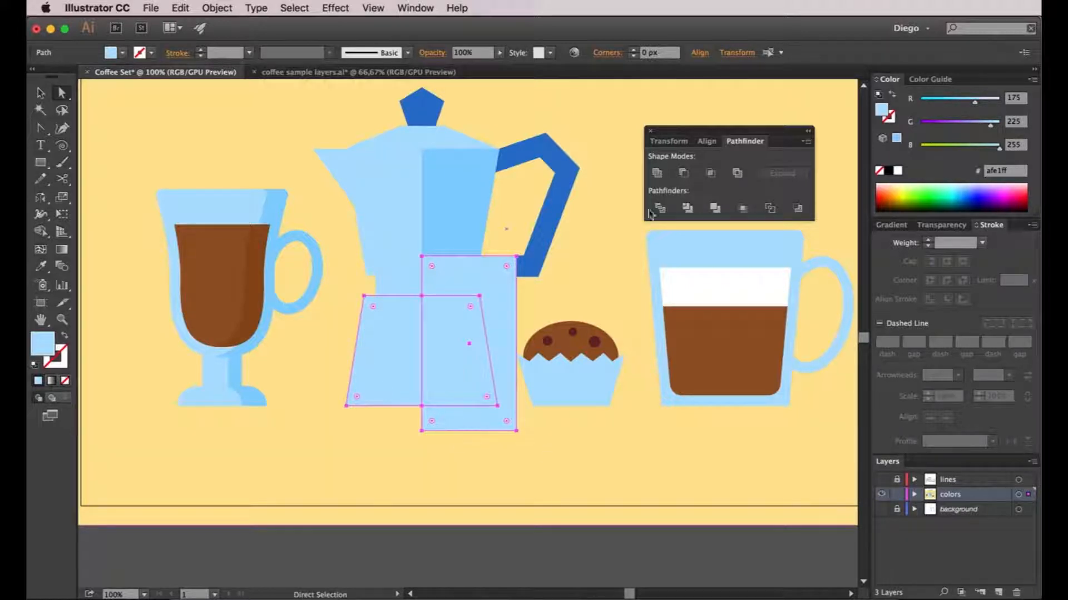
left_click(711, 174)
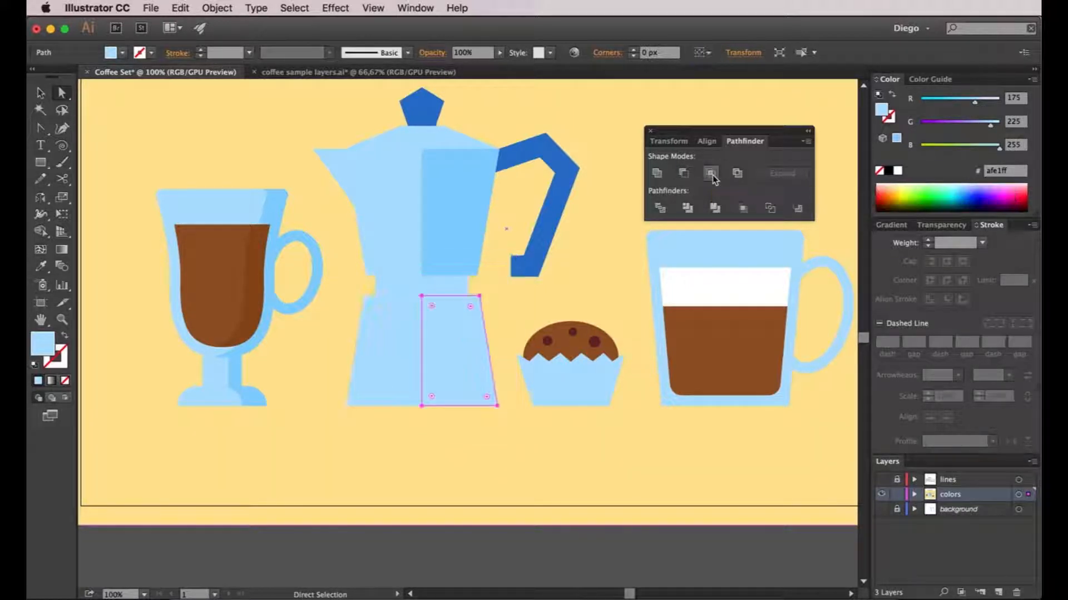
left_click(41, 266)
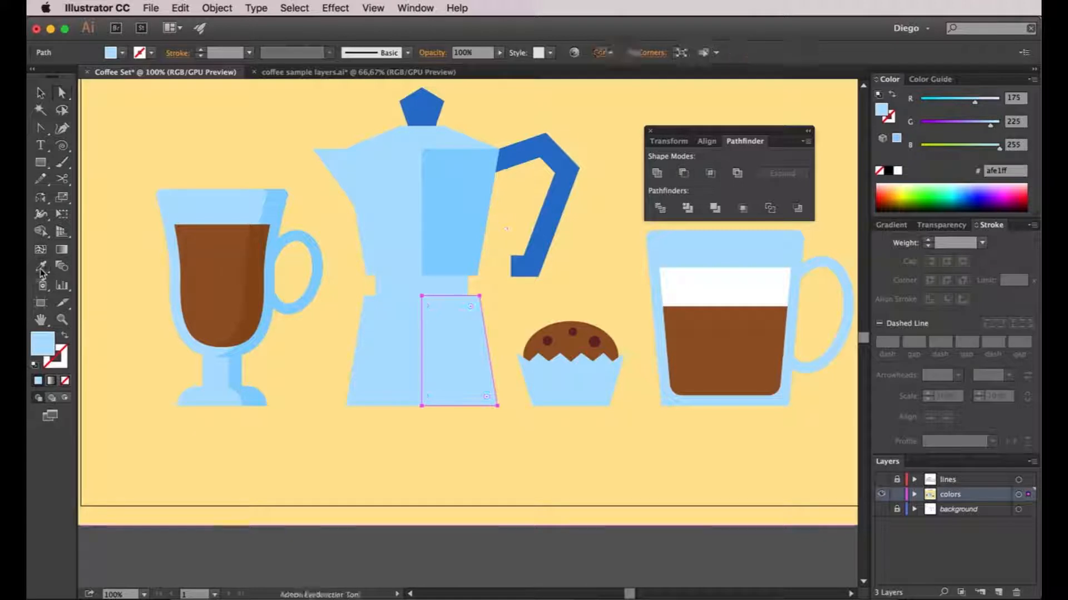
left_click(459, 205)
- Duplicate the moka pot's narrow waist band slightly upward and intersect the copies to leave a thin strip along the band's upper edge
left_click(415, 290)
scroll(415, 291, "up", 1)
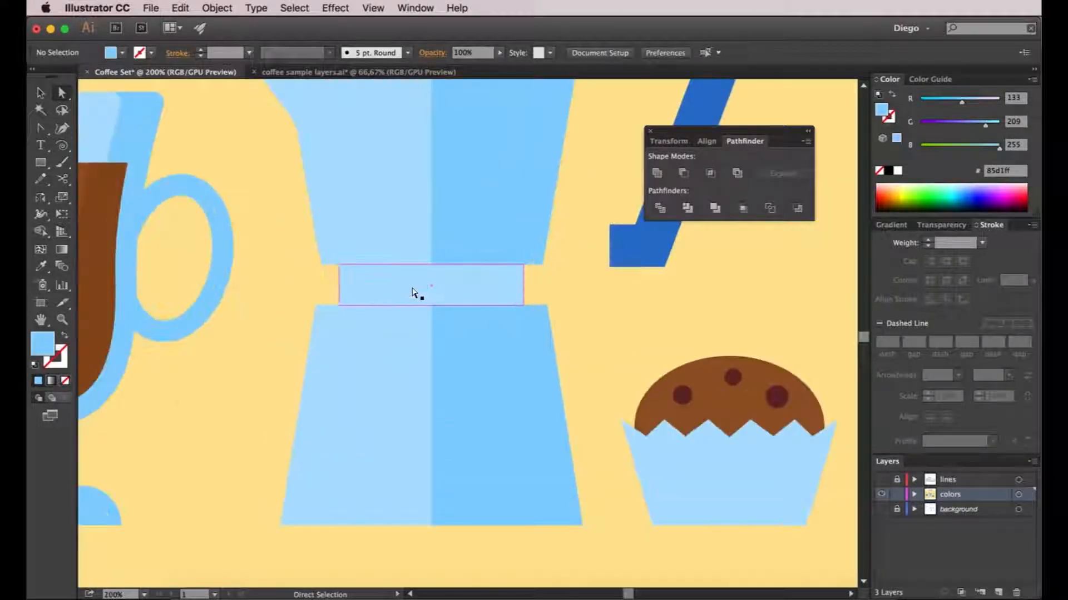
key("v")
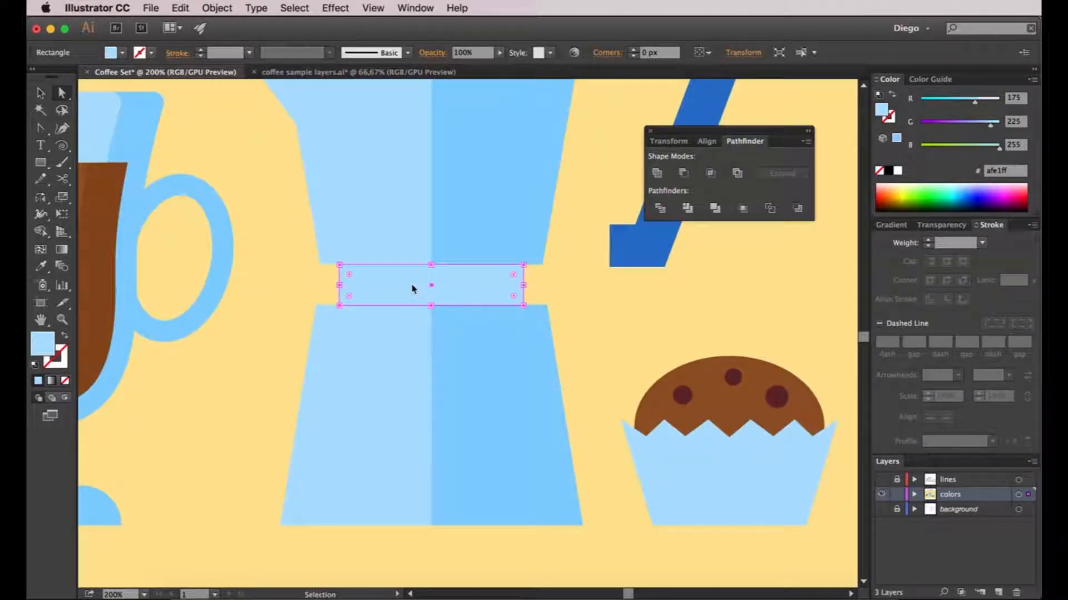
left_click_drag(449, 295, 447, 273)
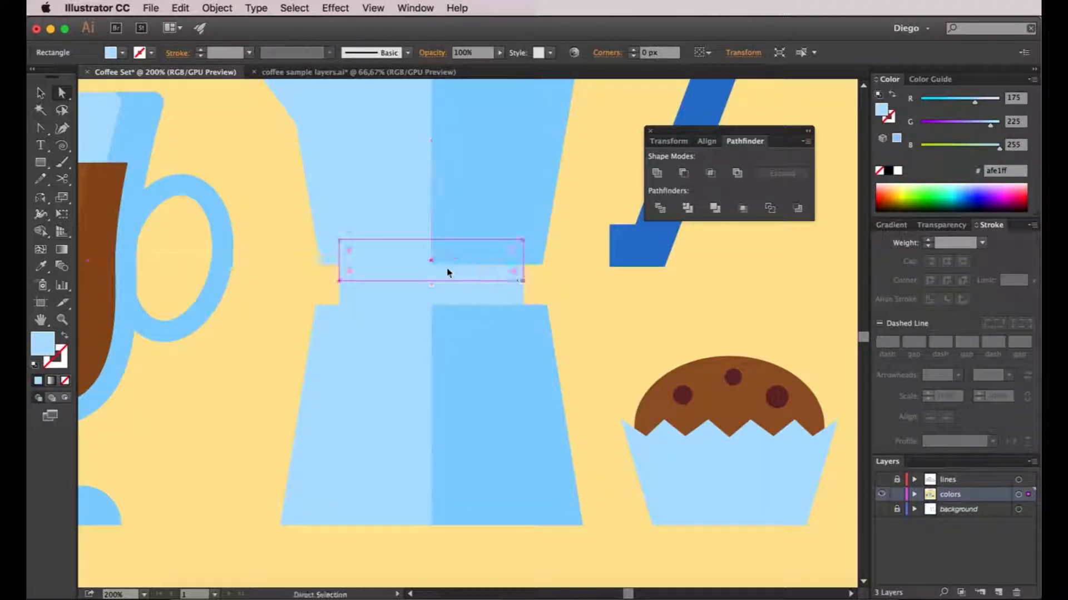
left_click(443, 294, "shift")
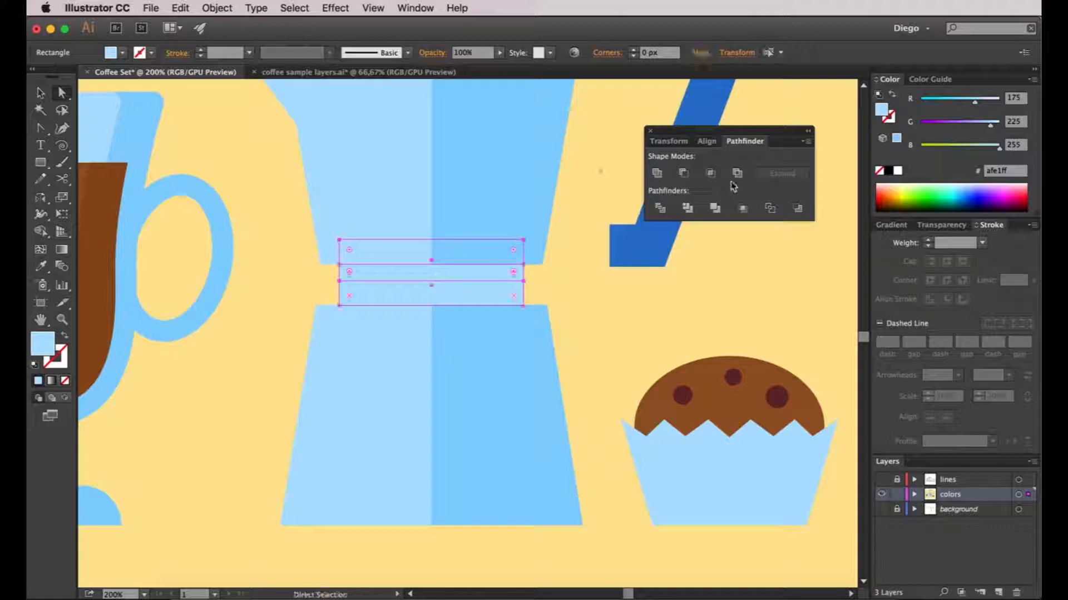
left_click(712, 174)
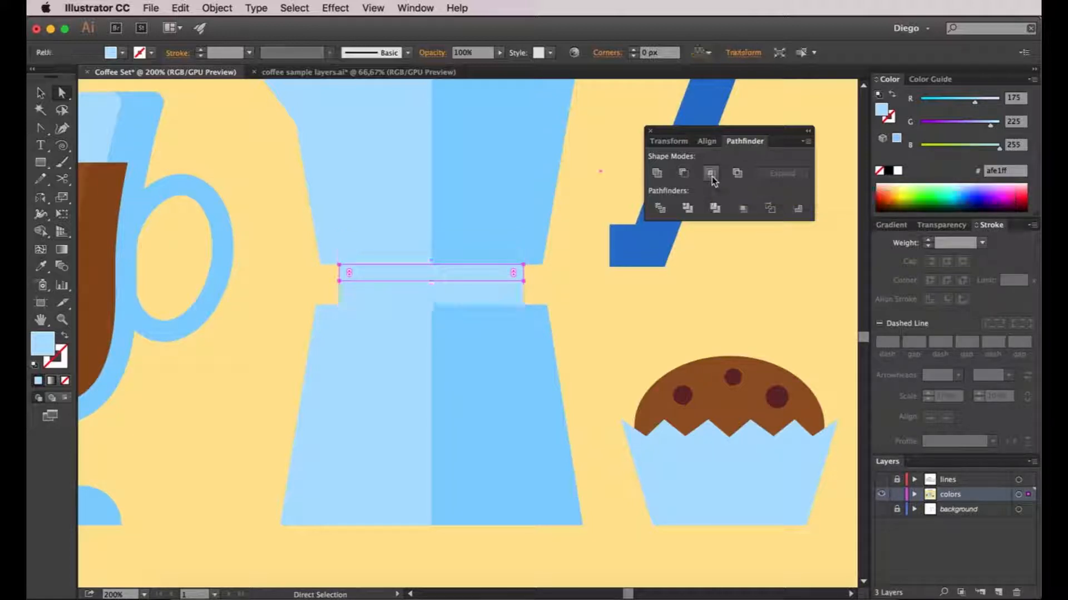
- Fill the waist band's strip with the upper body's shading blue, 85d1ff
key("i")
left_click(496, 182)
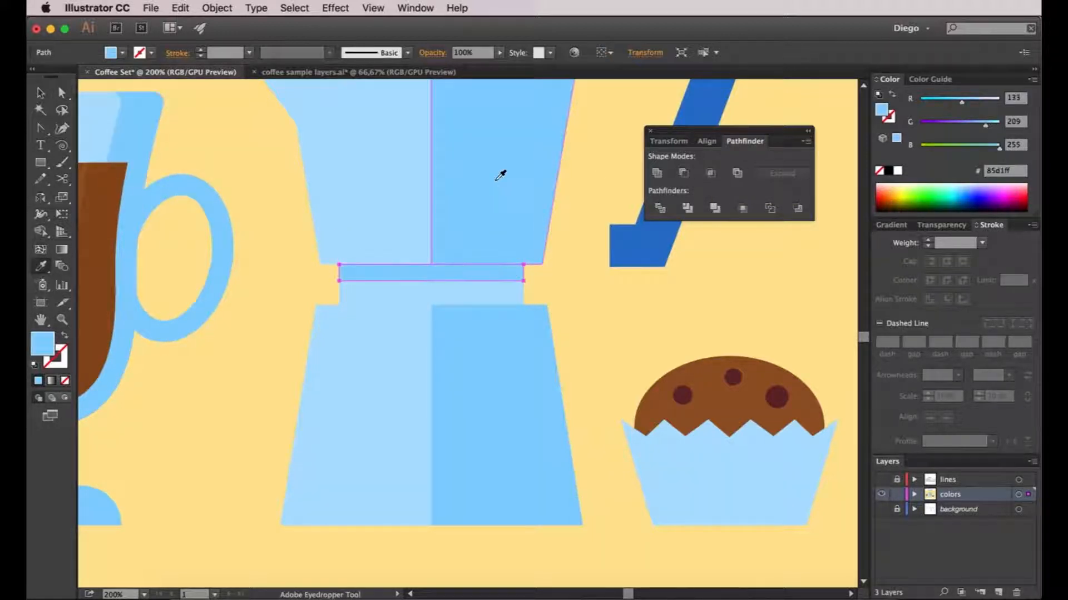
scroll(496, 179, "down", 2)
key("a")
left_click(506, 485)
- Draw a closed four-sided shading shape with the Pen tool over the right part of the moka pot's sloped lid
left_click_drag(495, 352, 465, 420)
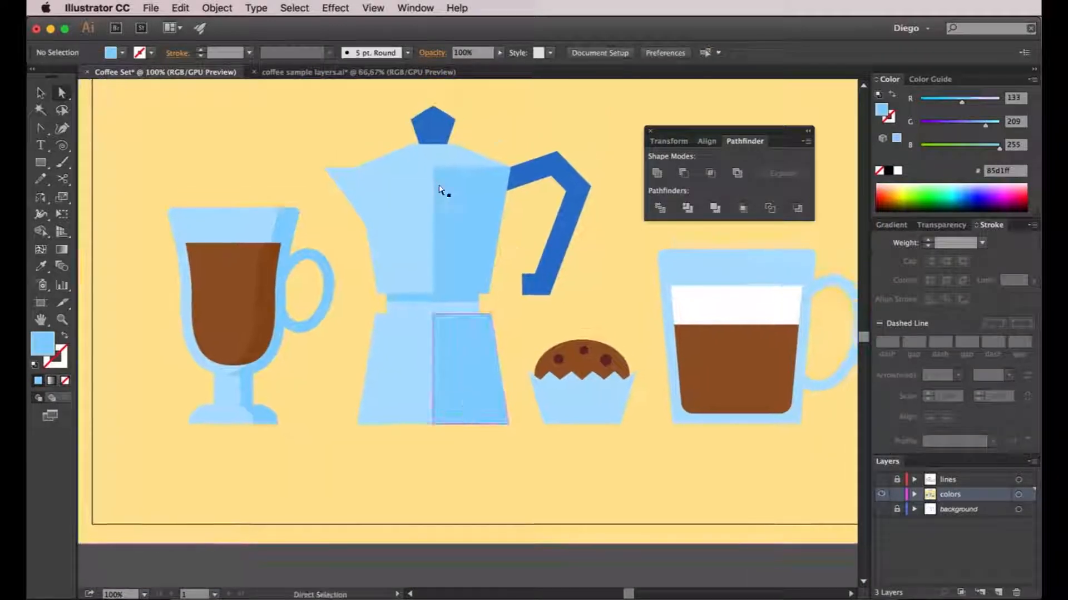
scroll(443, 150, "up", 2)
left_click(239, 146)
left_click(51, 131)
left_click(409, 138)
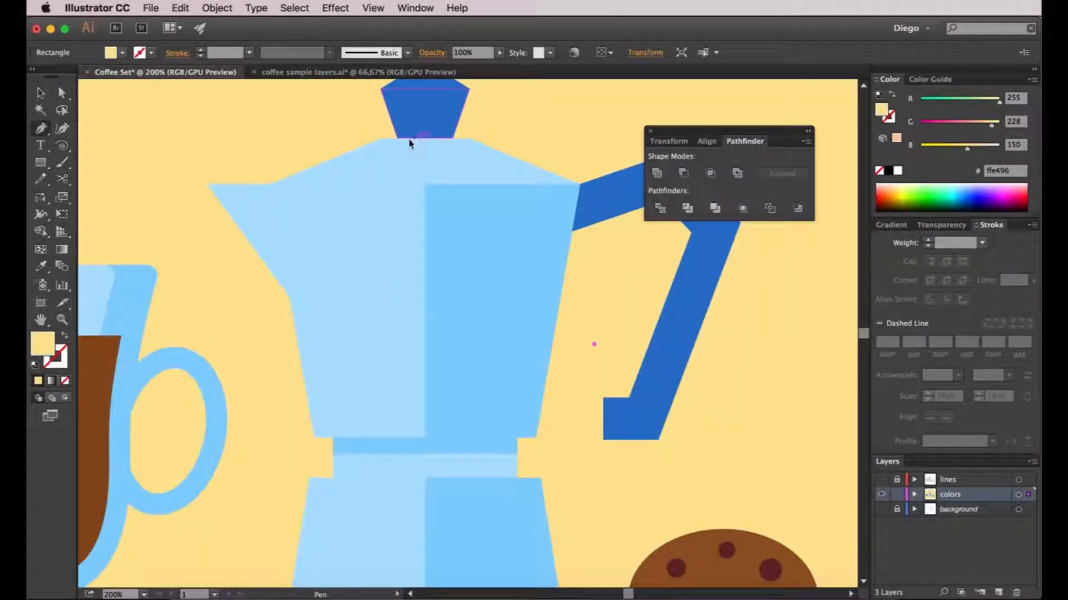
left_click(452, 184)
left_click(579, 184)
left_click(469, 138)
left_click(411, 140)
- Fill the lid's shading shape with the upper body's shading blue, 85d1ff, and clear the selection
key("i")
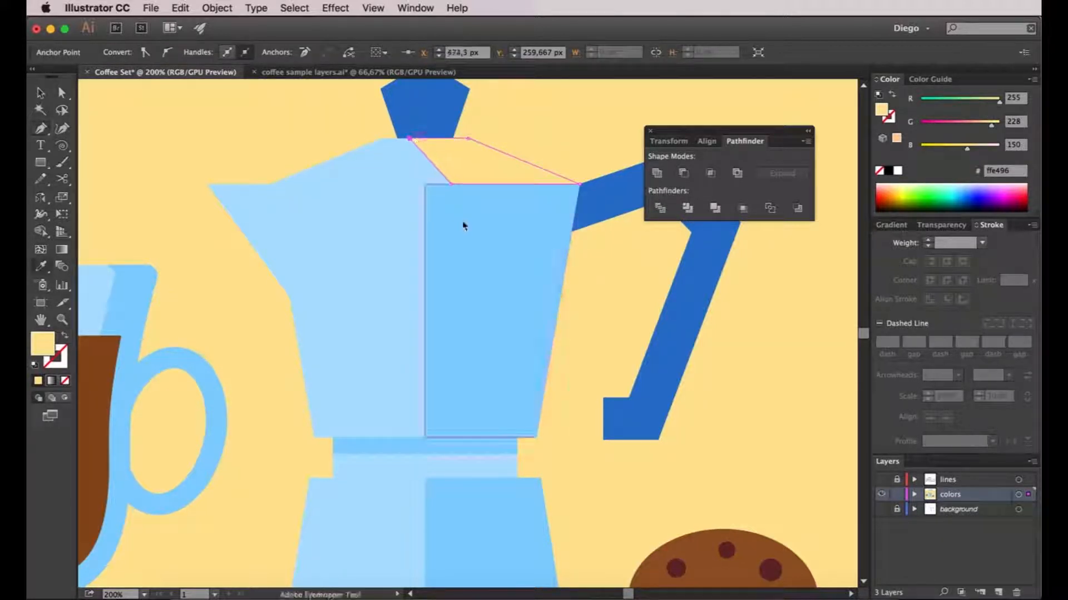
left_click(464, 223)
key("a")
scroll(464, 223, "down", 2)
left_click(215, 173)
scroll(217, 177, "down", 1)
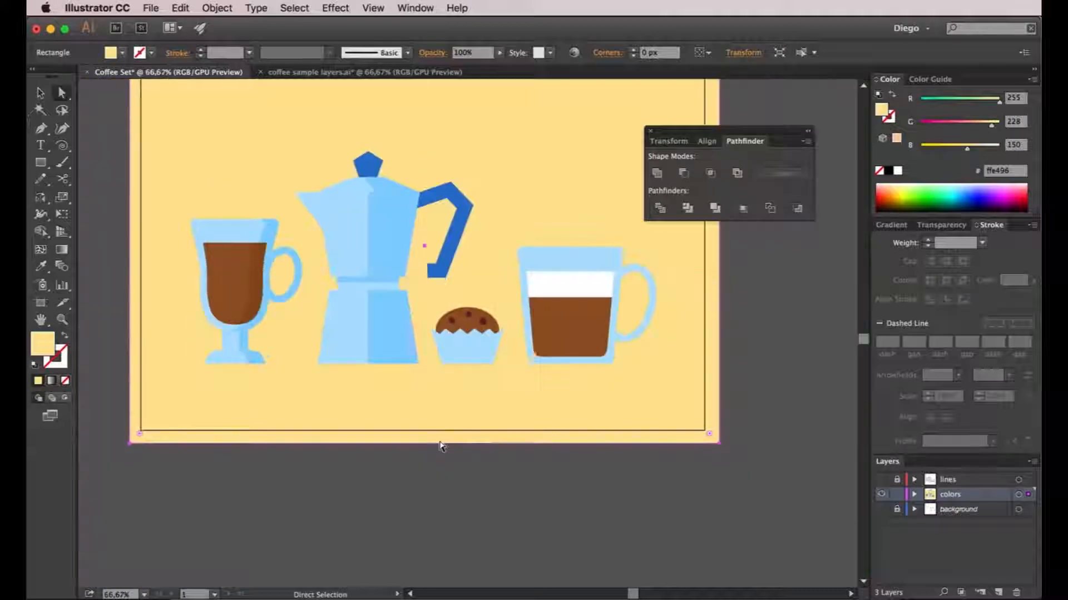
left_click(423, 449)
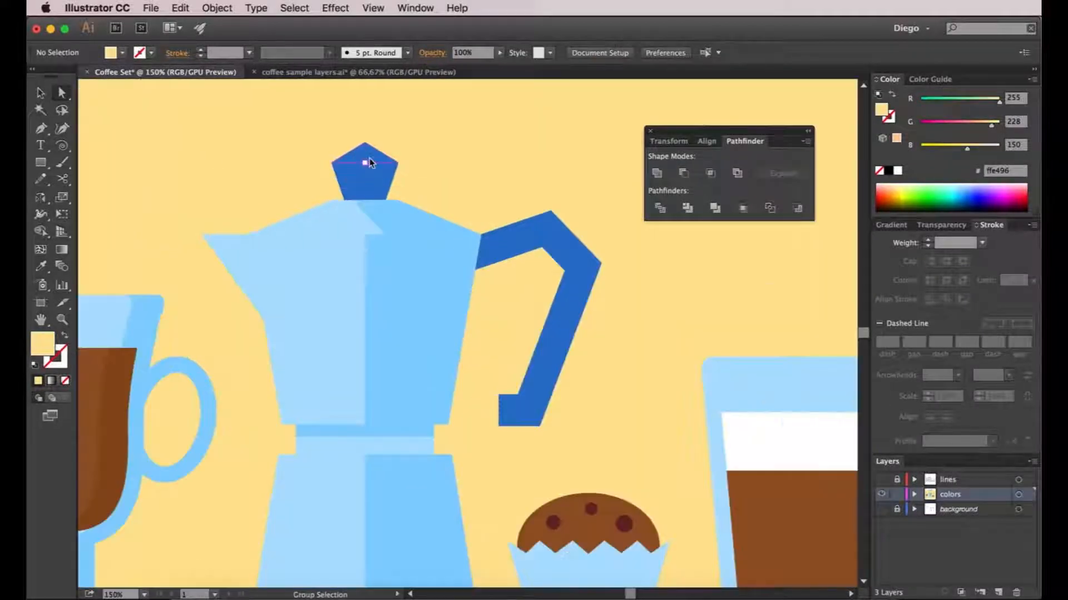